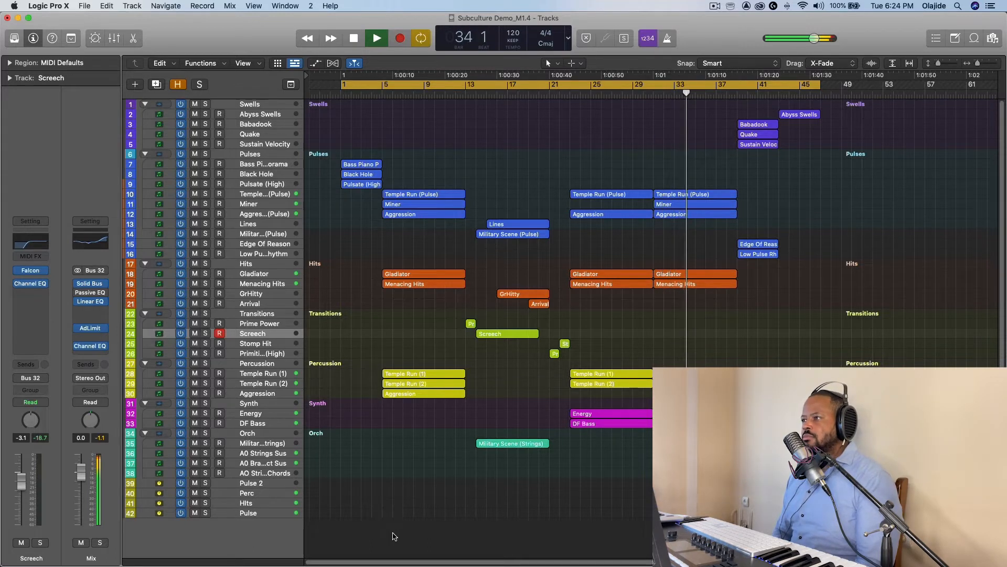
Turn off cycle mode so the arrangement plays through to its end, and stop playback.
key(c)
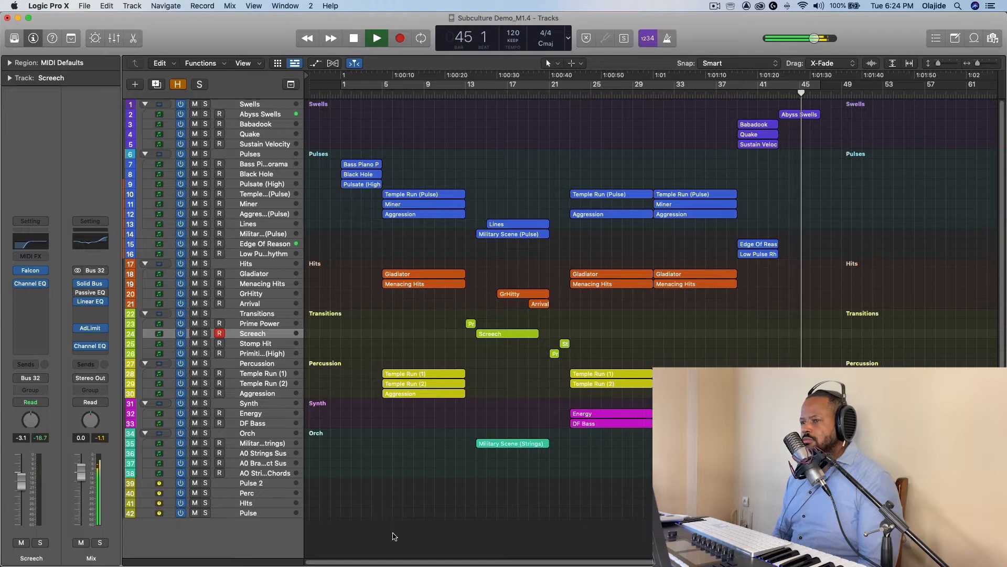
key(space)
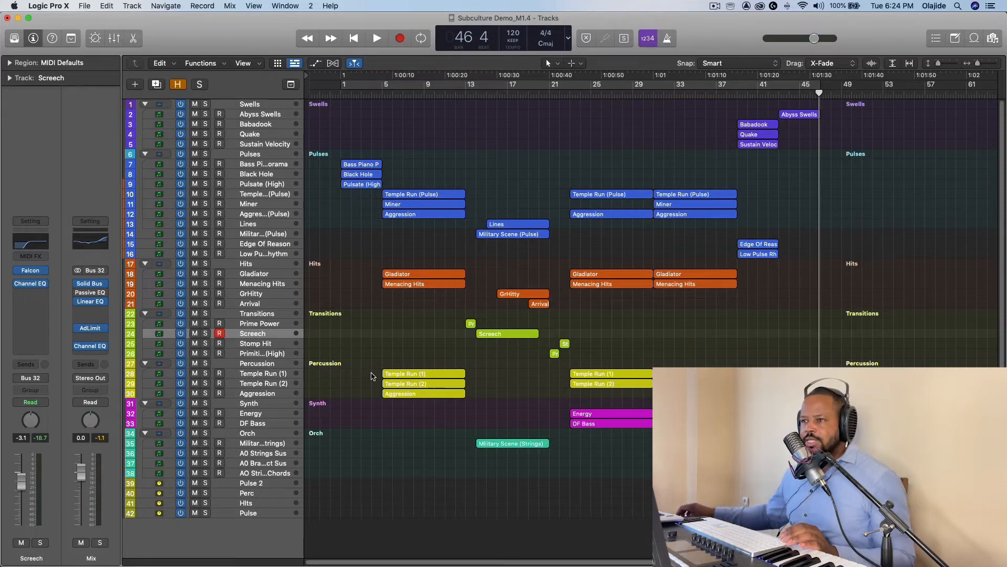
Solo the Bass Piano Panorama track, open its Falcon instrument, and audition its region with bars 1 to 5 cycled.
click(273, 165)
click(27, 333)
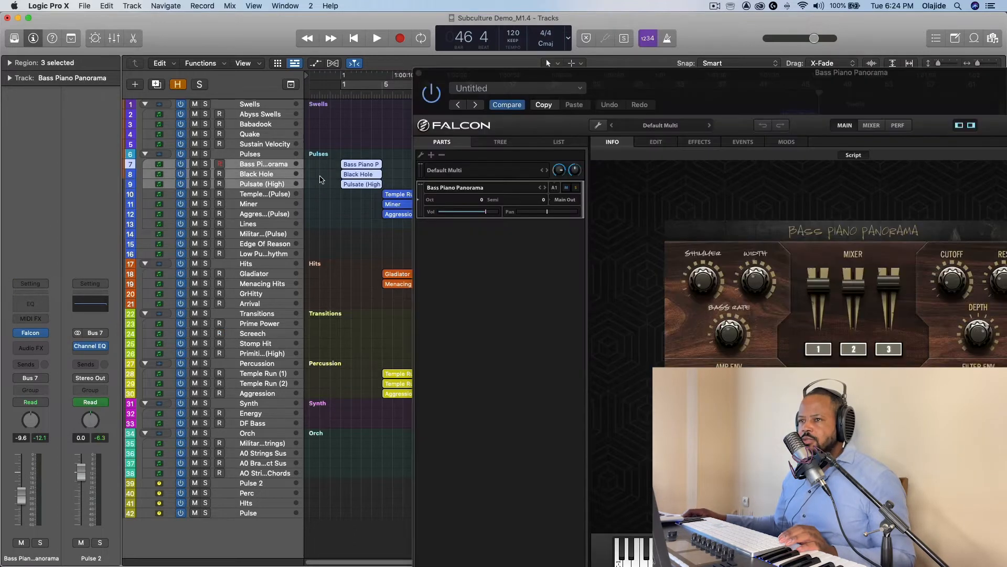
key(s)
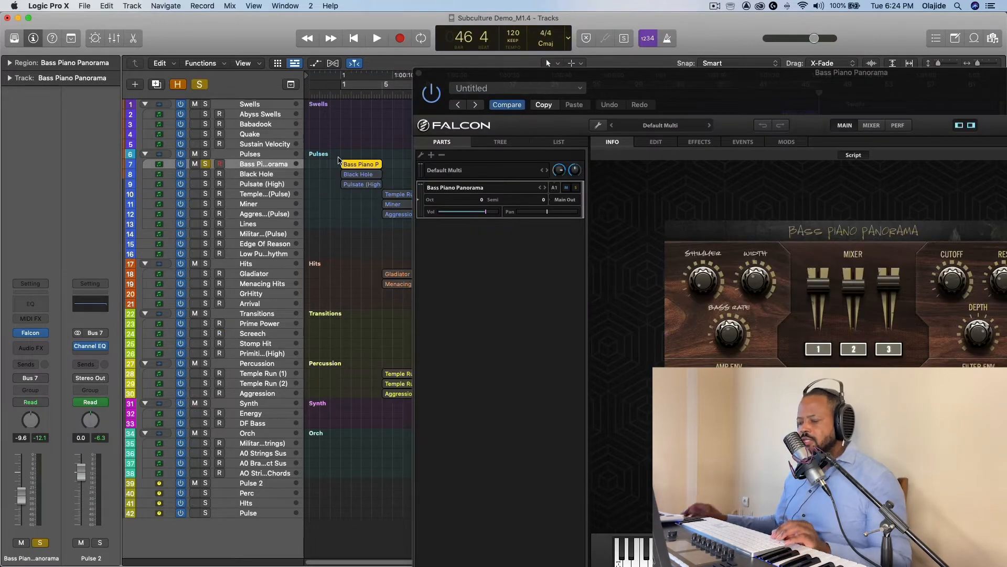
key(c)
key(space)
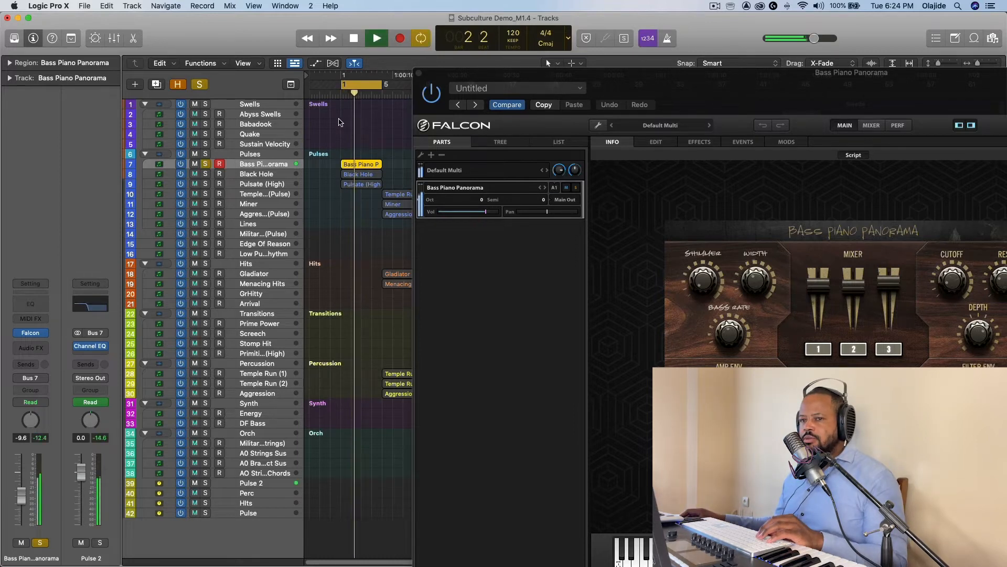
key(space)
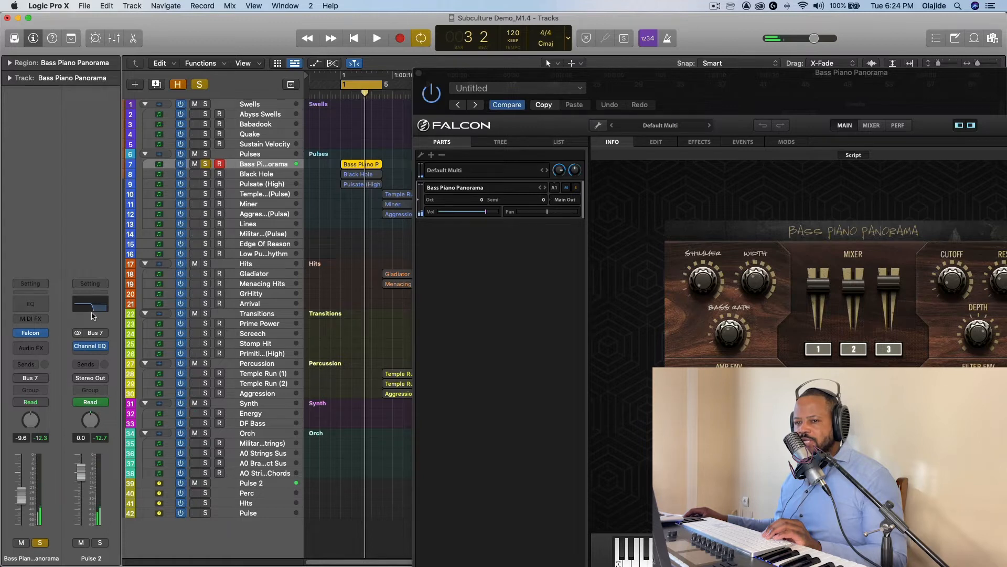
Inspect the Channel EQ on the Pulse 2 bus while the soloed Bass Piano Panorama plays, and close the plug-in windows.
click(95, 342)
key(space)
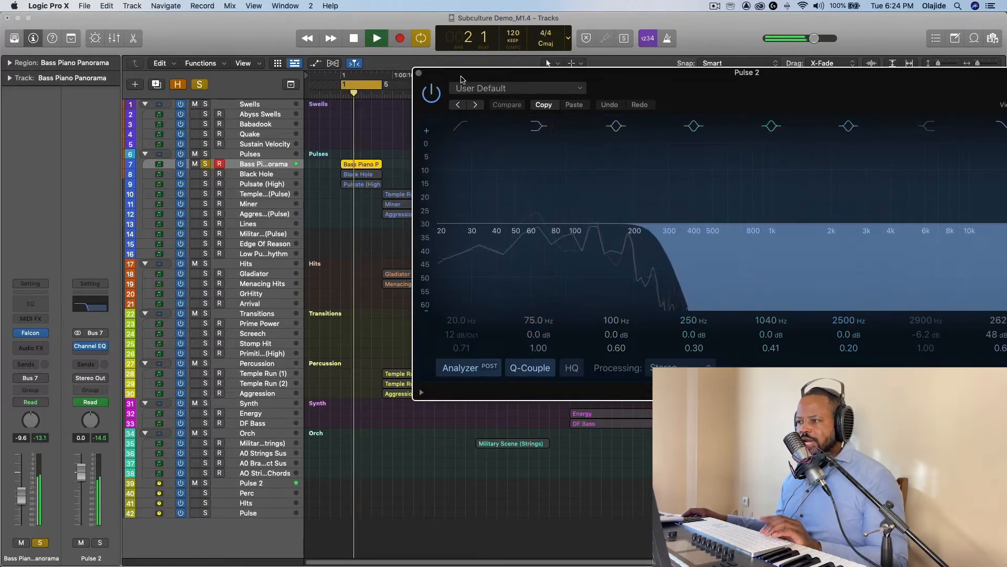
click(420, 74)
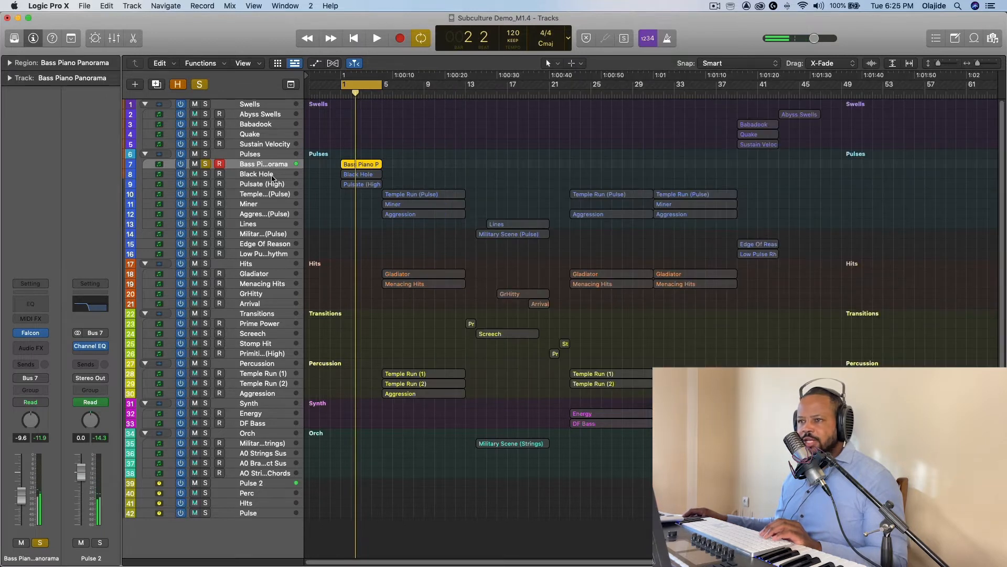
key(d)
Solo the Black Hole track instead of Bass Piano Panorama and audition its region.
click(244, 171)
click(206, 164)
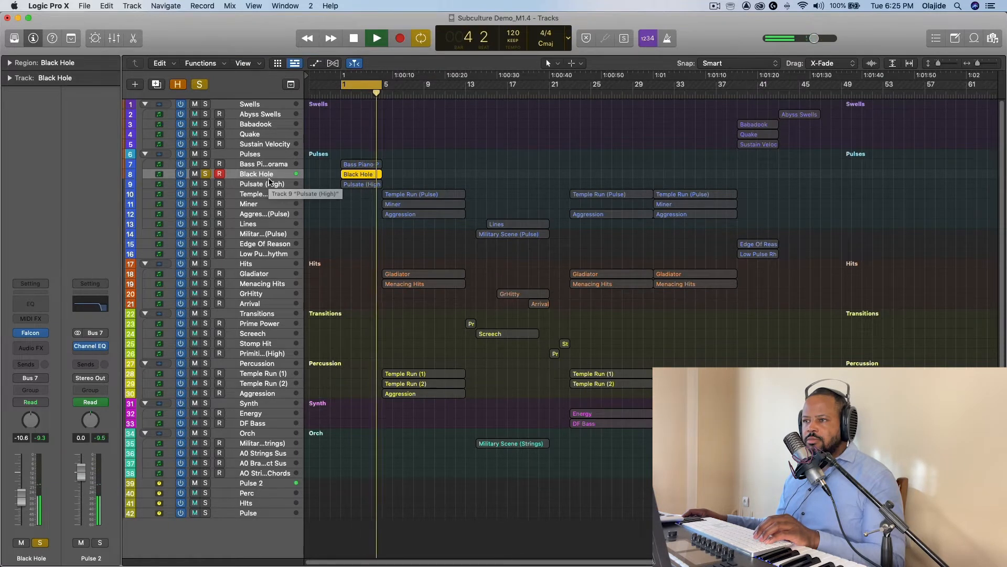
key(space)
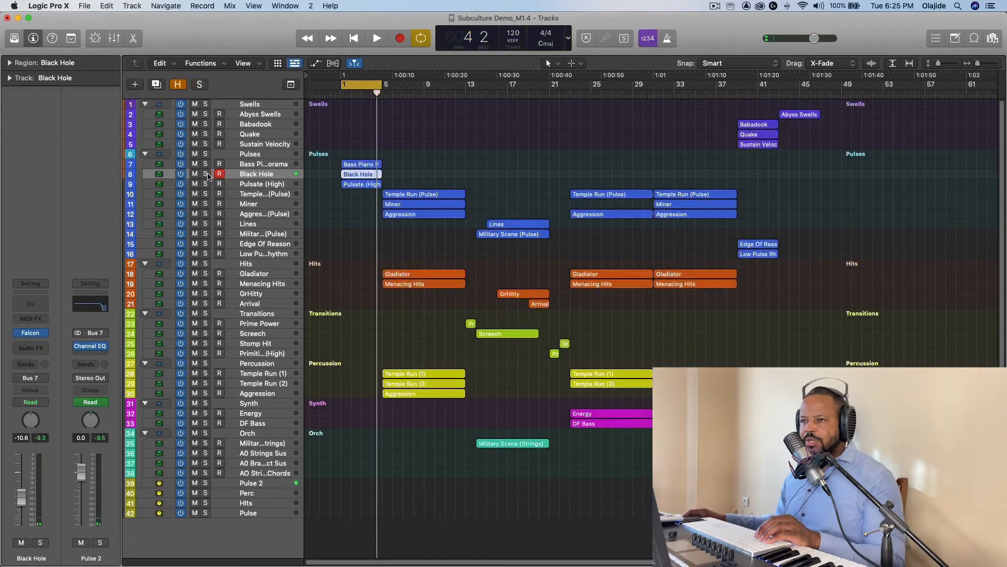
Solo the Pulsate (High) track, audition it with its Falcon instrument open, and clear the solo.
click(264, 183)
click(31, 334)
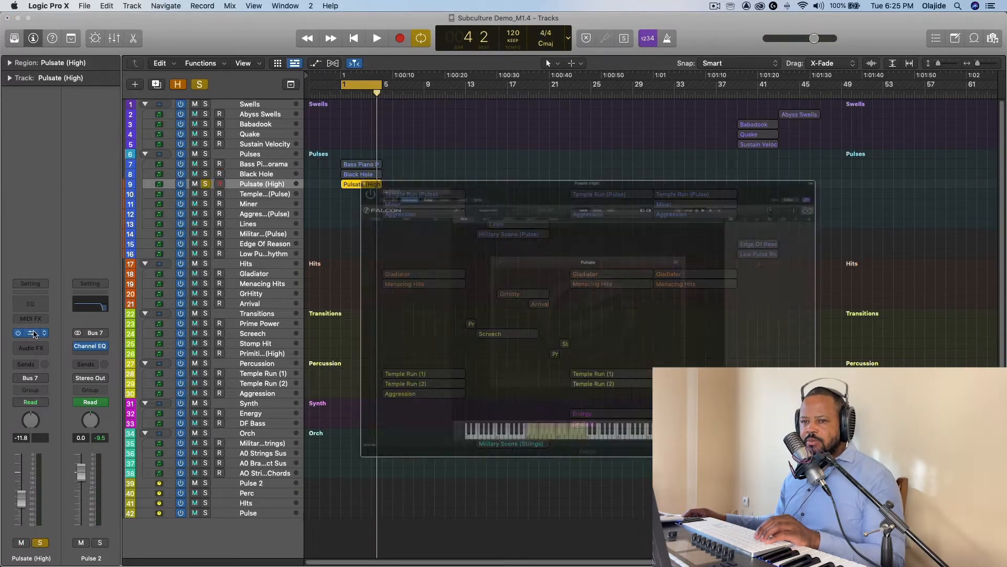
key(space)
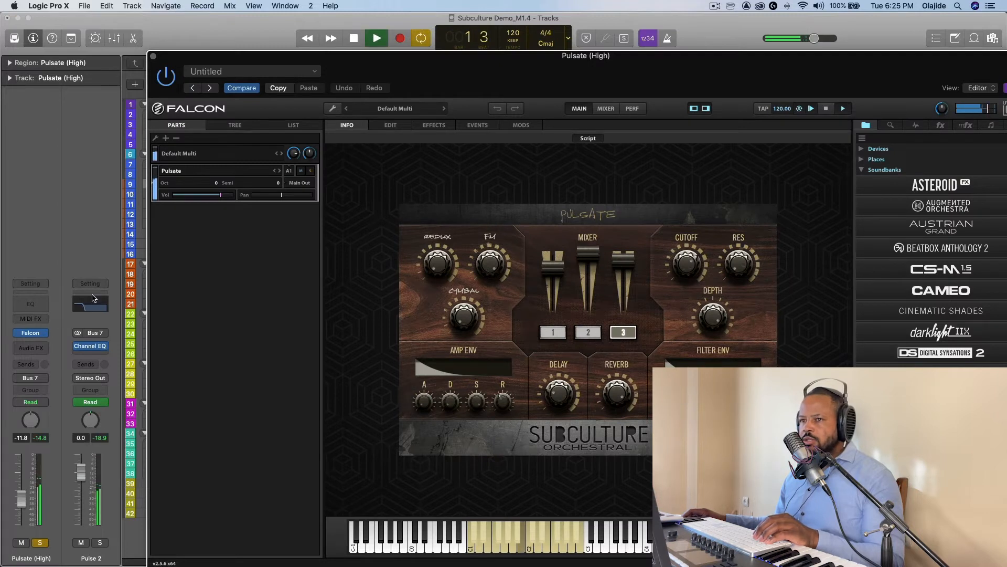
key(v)
key(v)
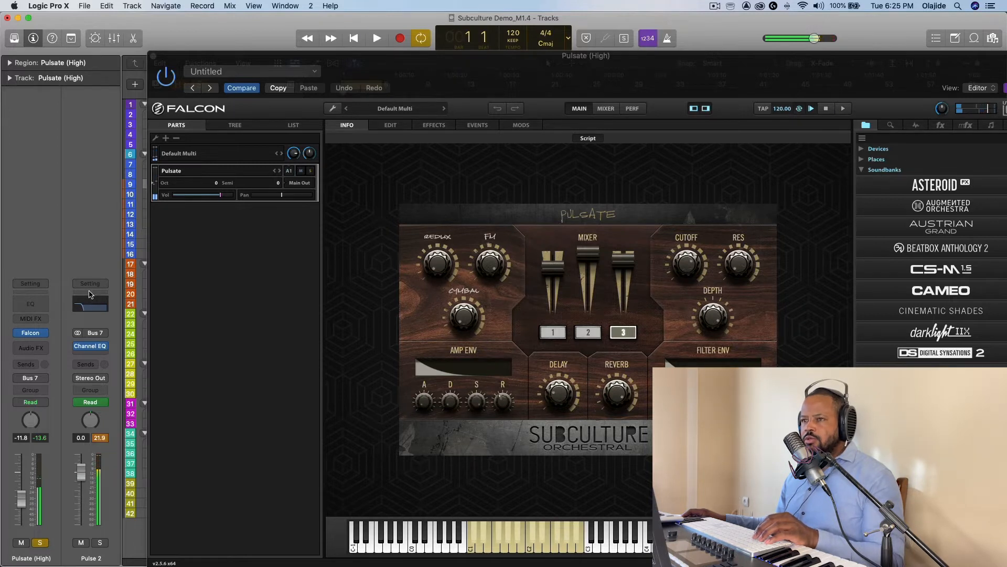
key(v)
key(s)
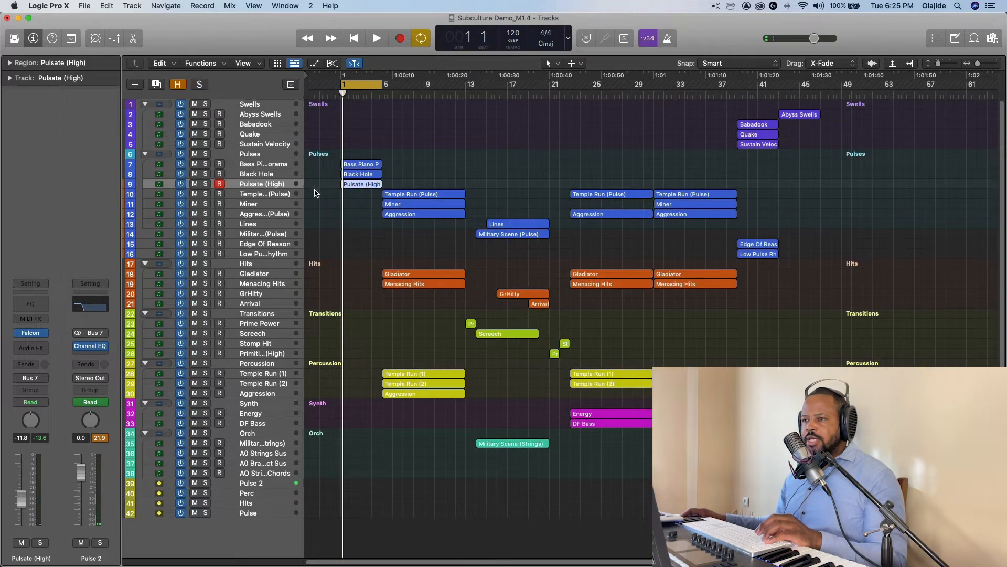
Set the cycle range to the first Temple Run (Pulse), Miner and Aggression regions, and select the Temple Run (Pulse) track.
drag(419, 205, 414, 227)
key(u)
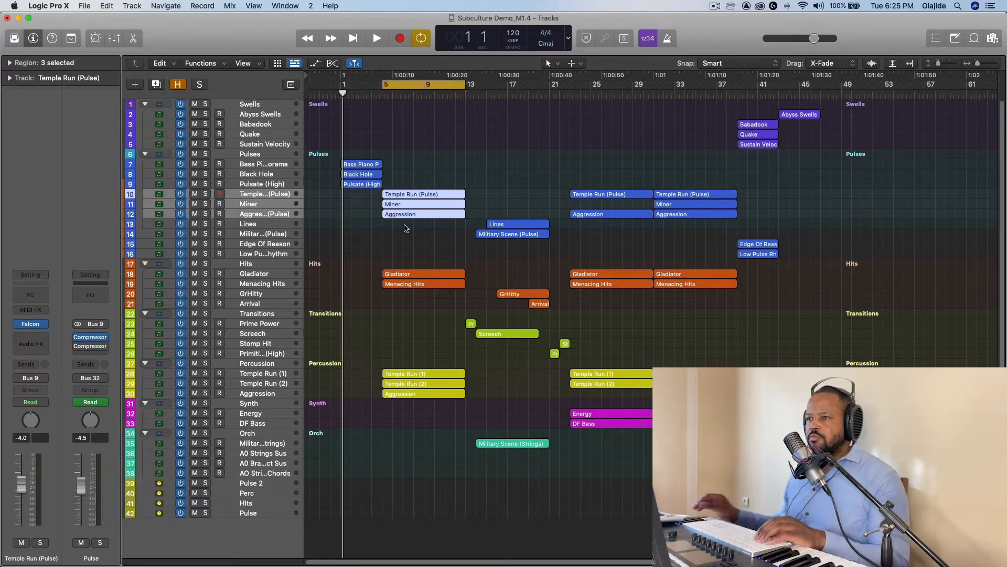
click(275, 168)
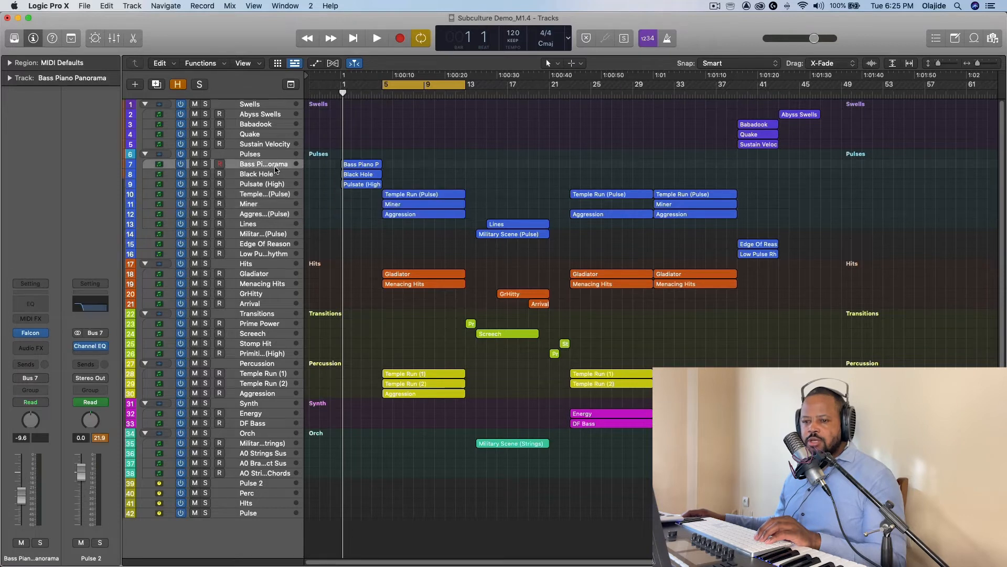
click(287, 195)
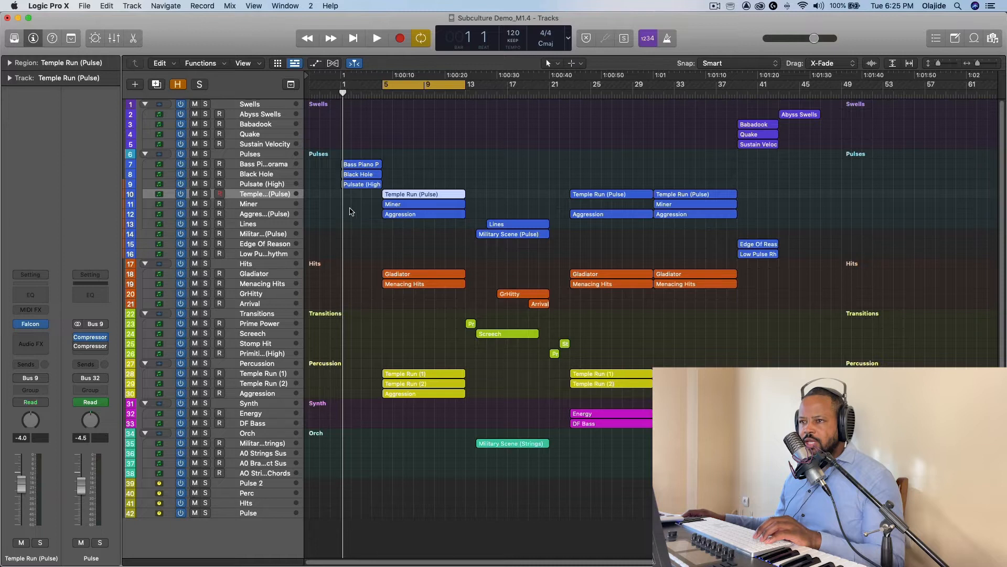
Solo the Temple Run (Pulse) track, audition it with its Falcon instrument open, and clear the solo.
key(s)
click(37, 326)
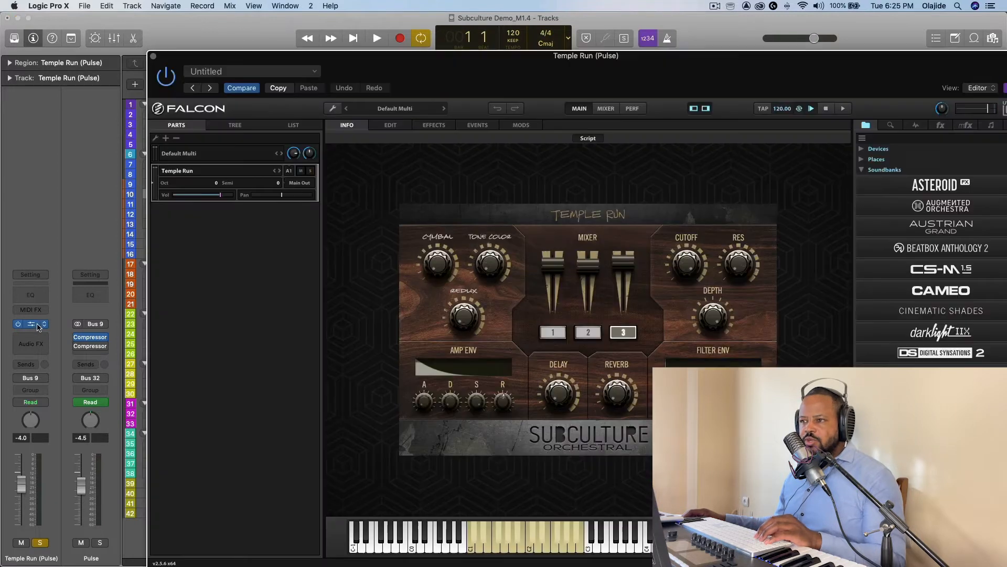
key(space)
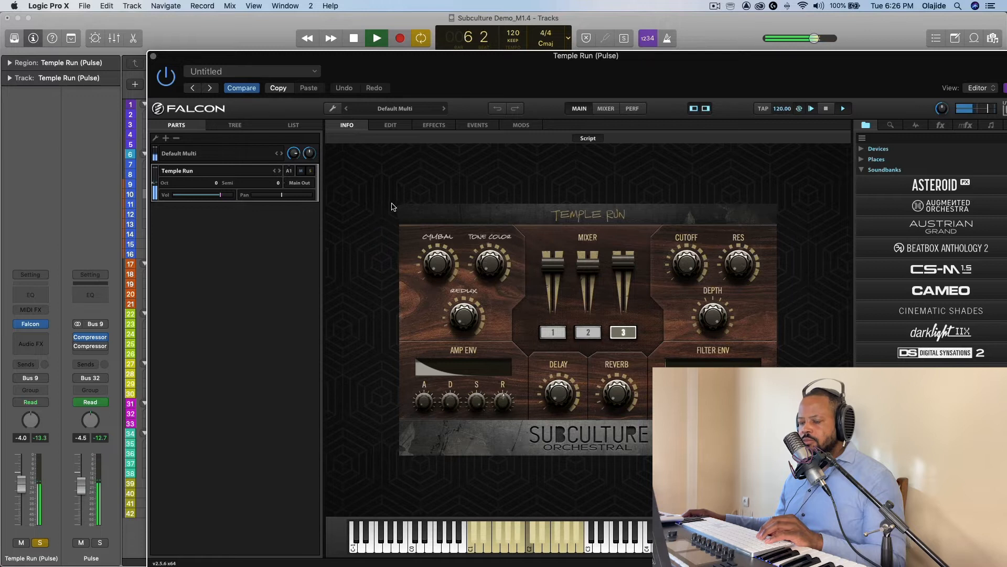
key(space)
key(super+w)
key(s)
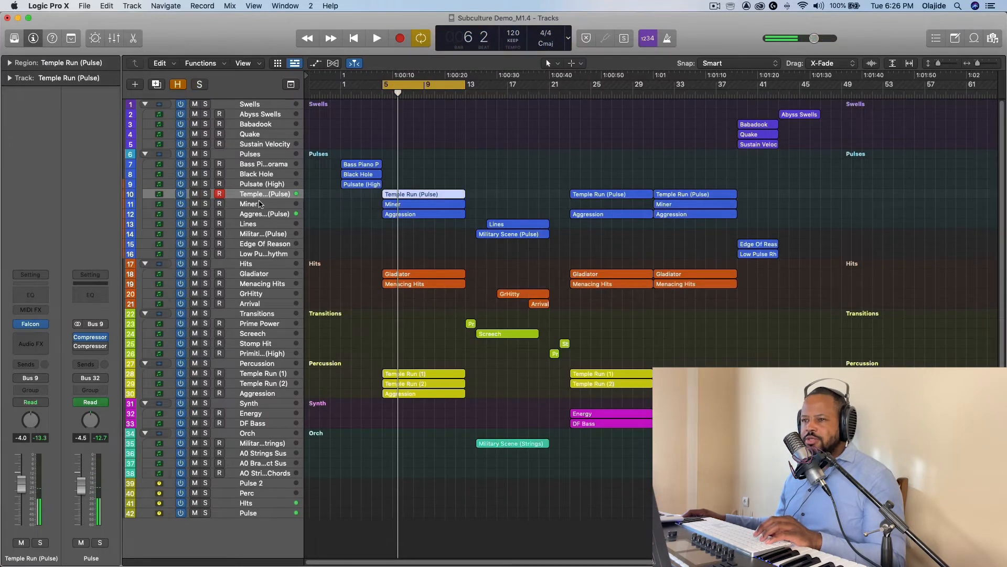
Solo the Miner track, audition it with its Falcon instrument open, and clear the solo.
click(259, 203)
key(s)
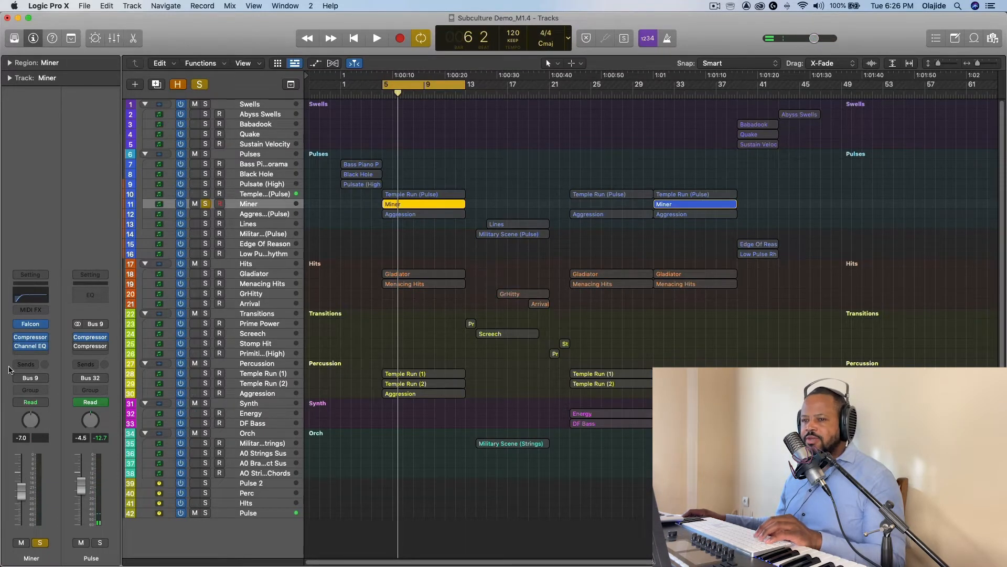
click(37, 324)
key(space)
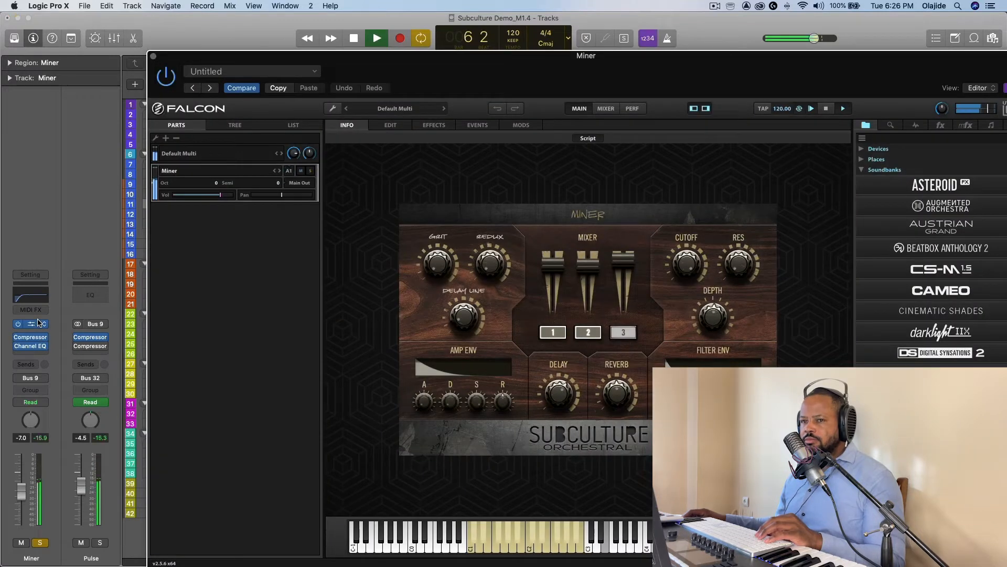
key(super+w)
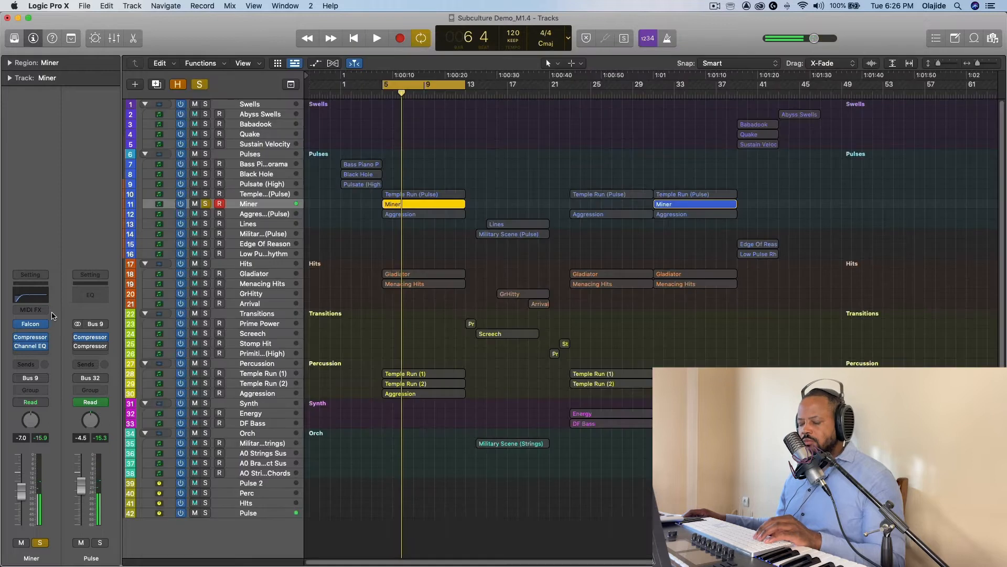
key(s)
Solo the Aggression (Pulse) track, audition it with its Falcon instrument open, and return the playhead to bar 5.
click(249, 213)
key(s)
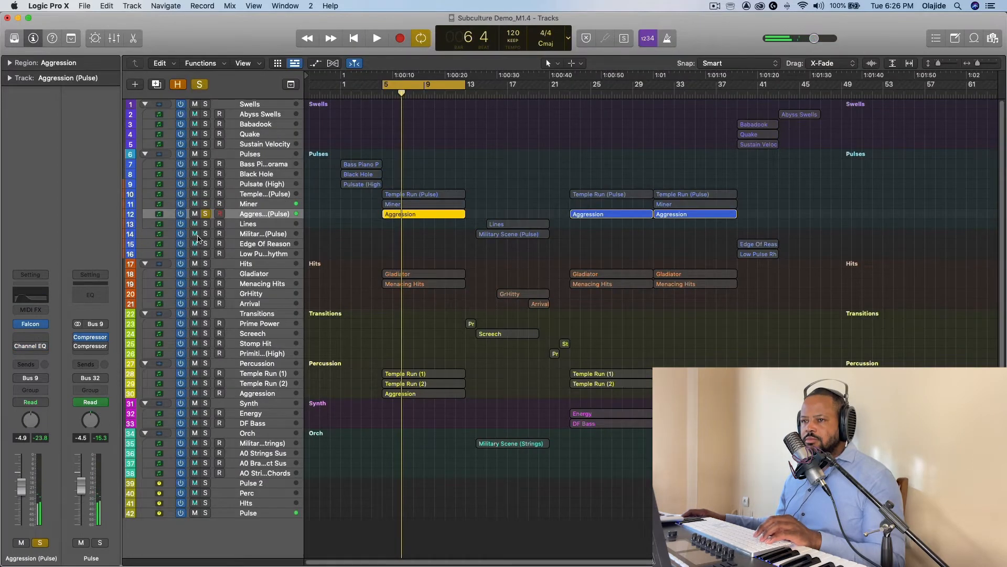
click(32, 326)
key(space)
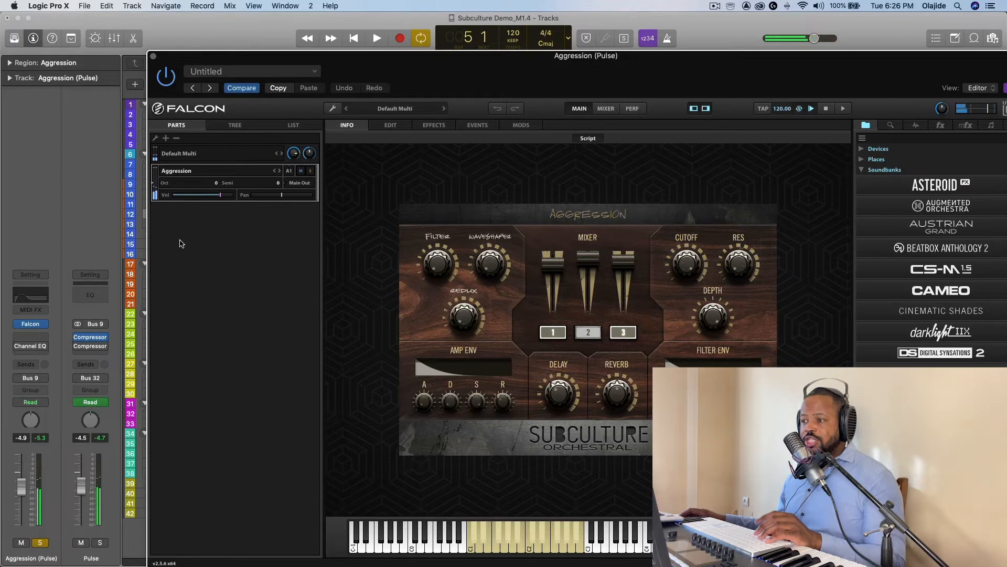
key(space)
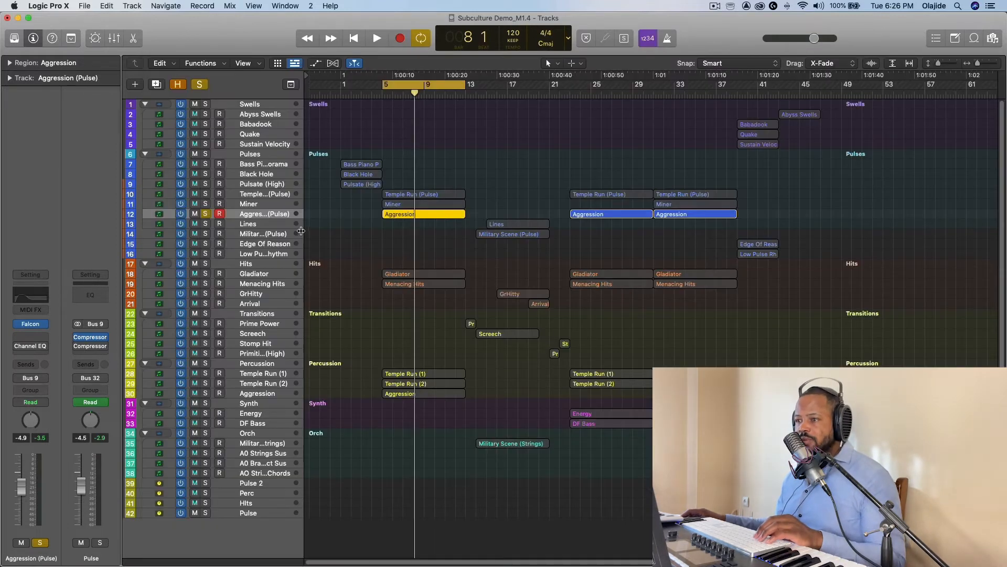
click(384, 95)
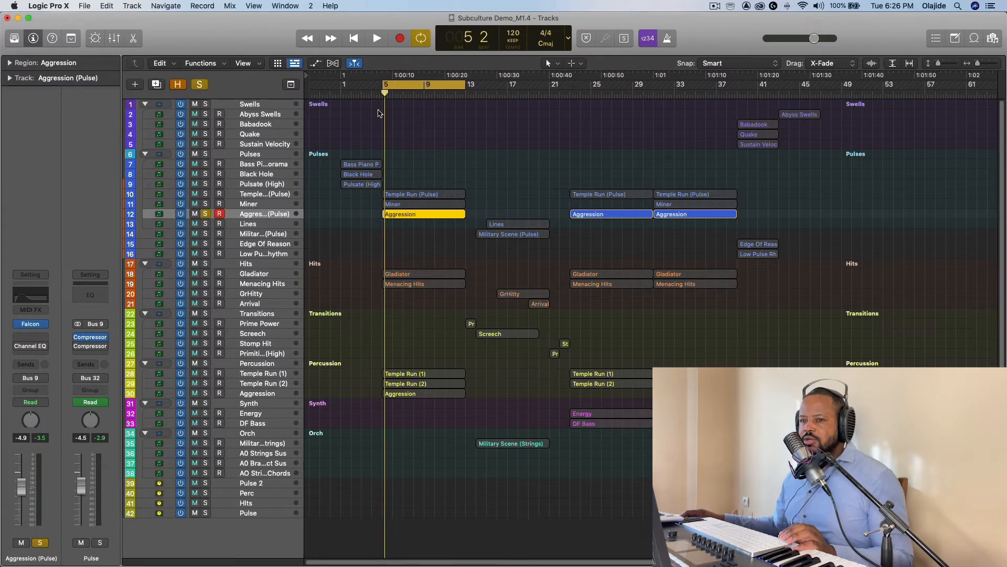
Open the first Compressor on the Pulse bus, check its side-chain source, and place its window clear of the first Pulses regions.
click(90, 339)
drag(327, 68, 707, 138)
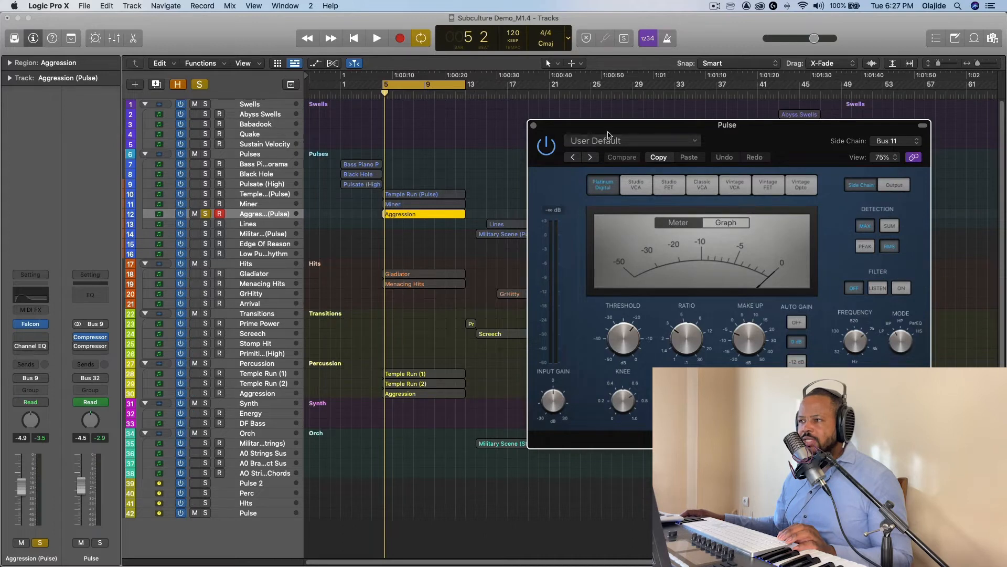
drag(609, 129, 399, 120)
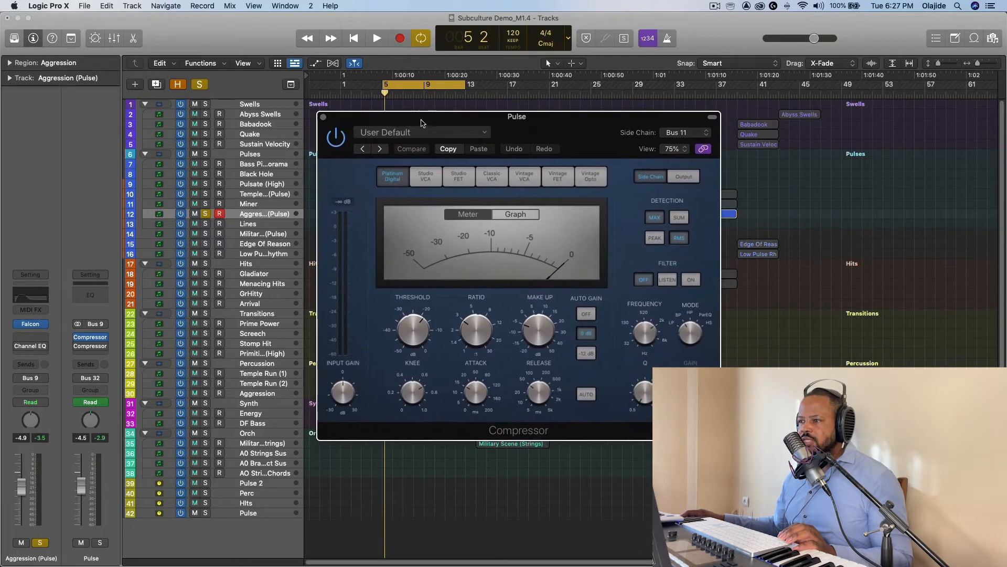
click(676, 132)
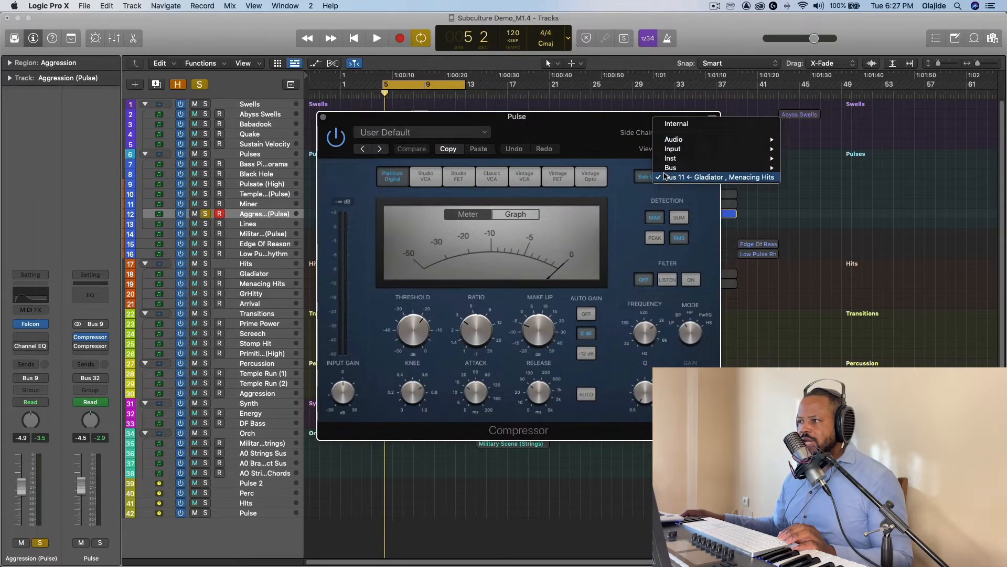
click(563, 138)
drag(560, 132, 764, 137)
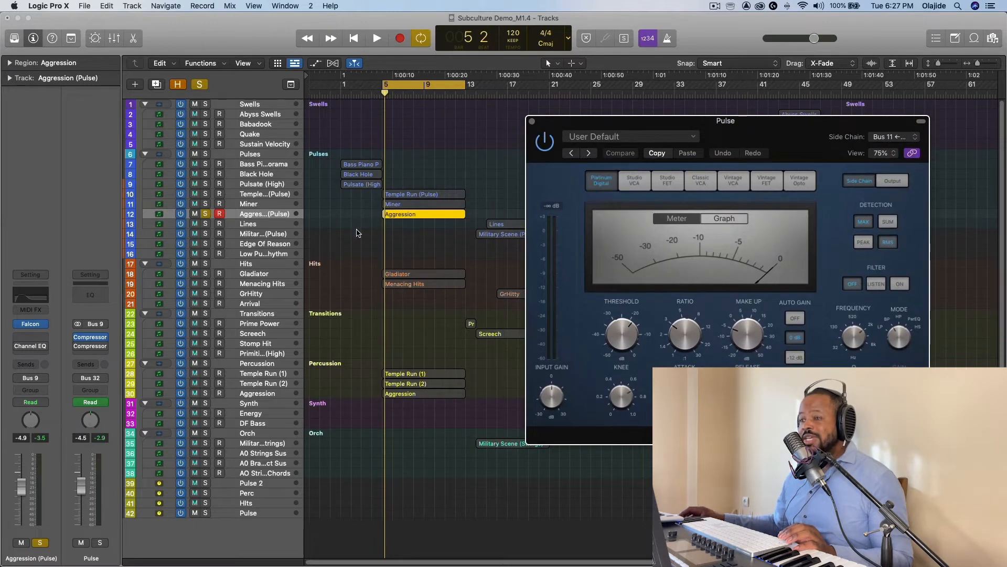
Clear the Aggression (Pulse) solo, select the Gladiator track, solo the Pulses group, and play the cycled section.
click(200, 224)
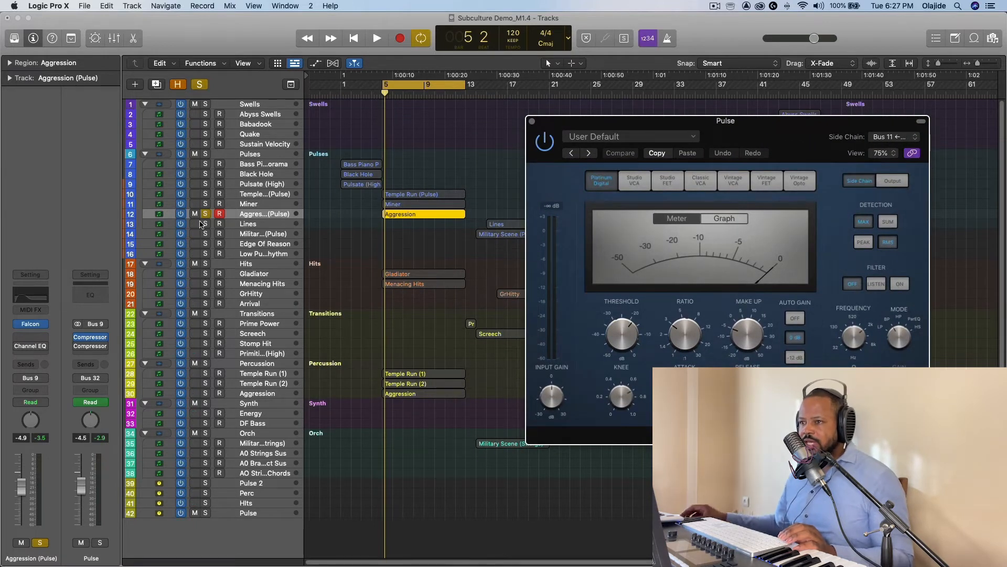
click(205, 214)
click(274, 275)
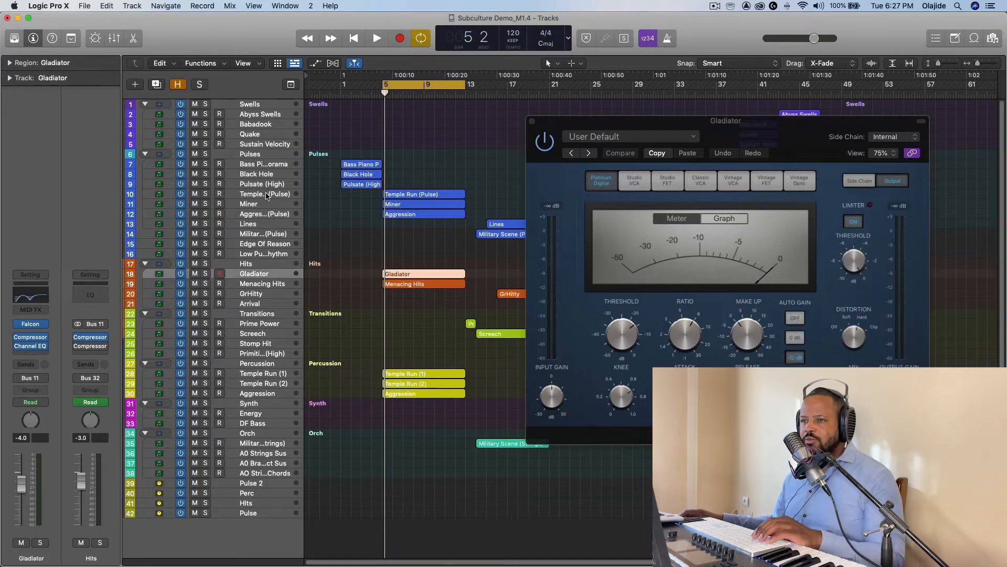
click(205, 155)
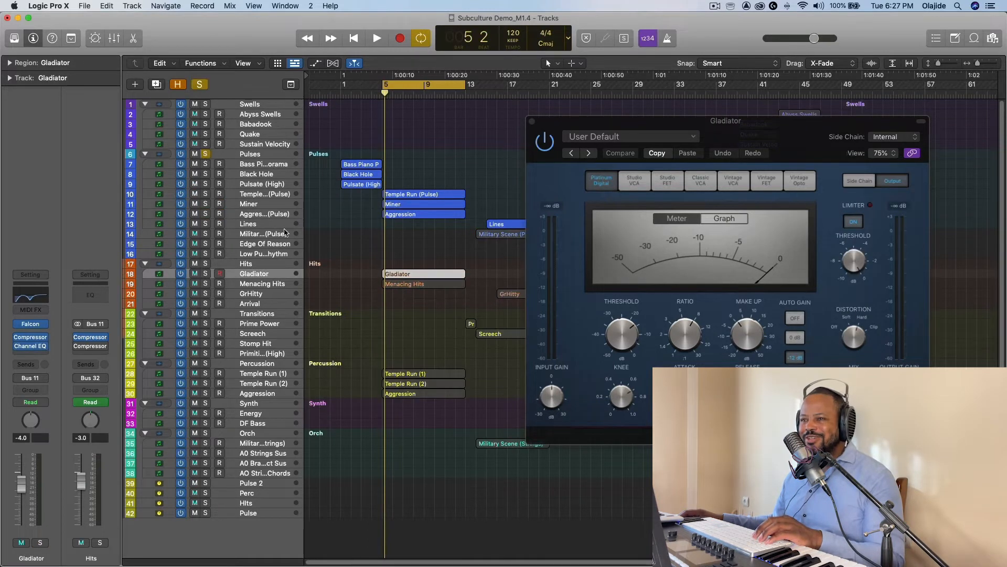
key(space)
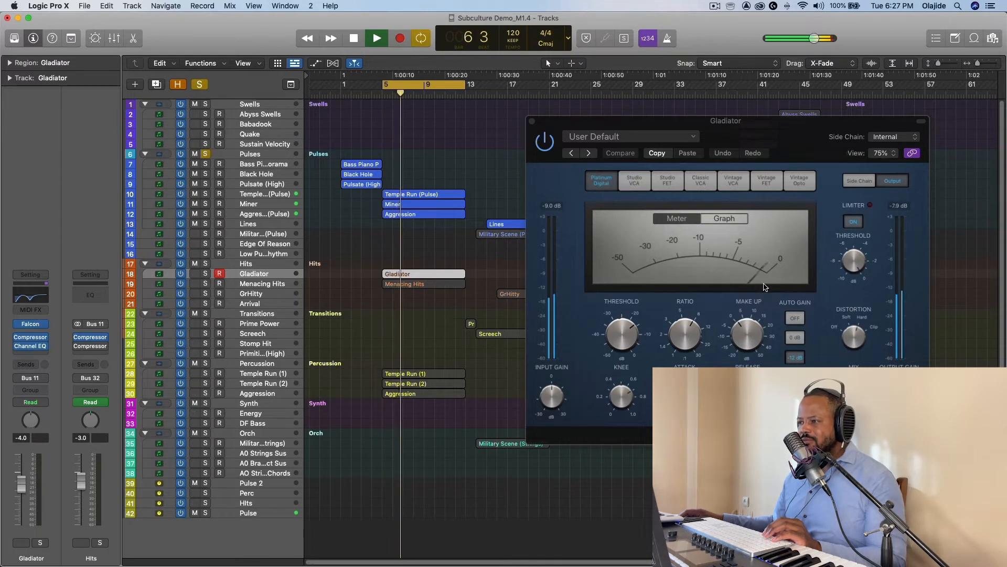
Solo the Hits group along with Pulses, play the cycled section, clear all solos, and close the Gladiator Compressor.
key(space)
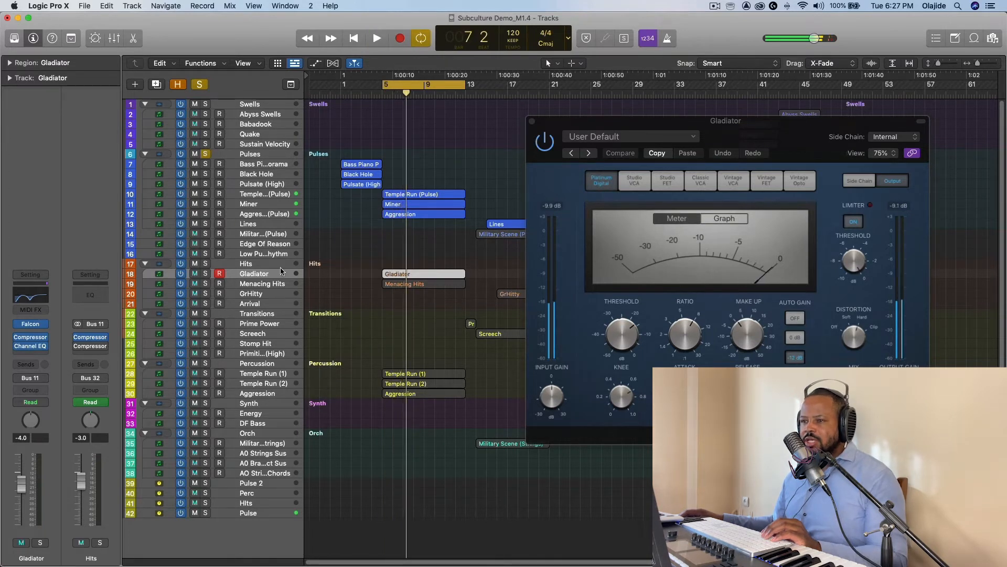
click(205, 265)
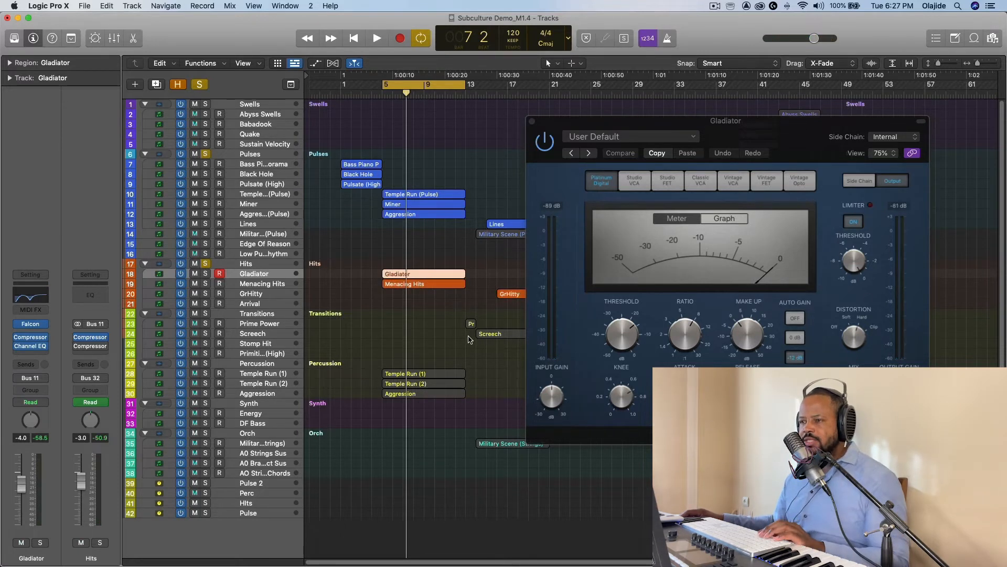
key(space)
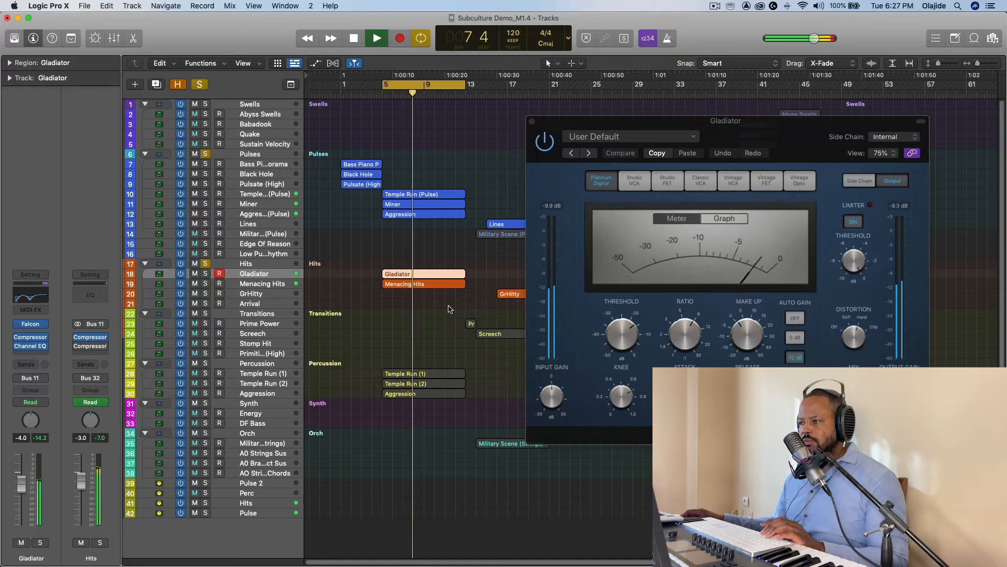
key(space)
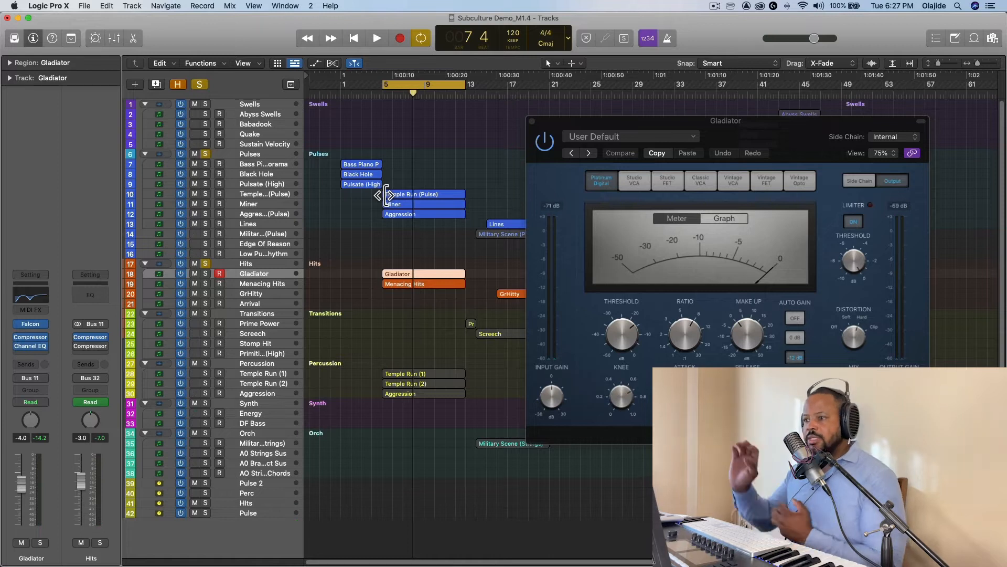
alt+click(206, 155)
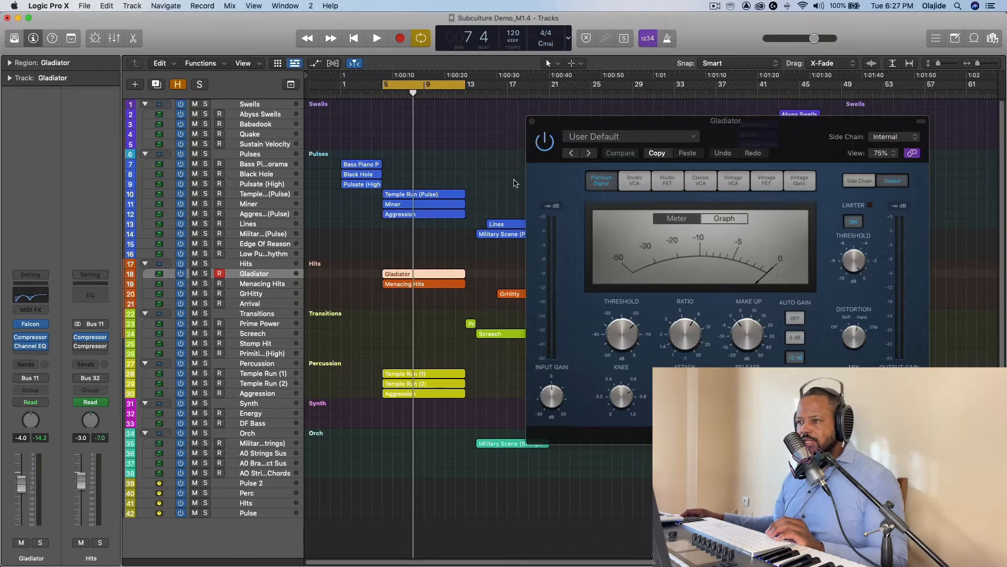
click(531, 121)
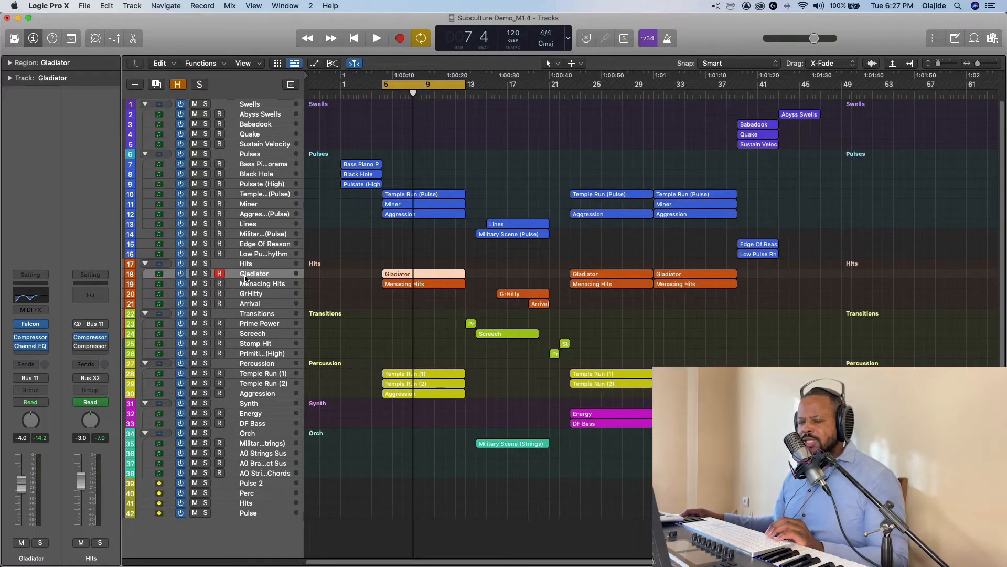
Open the Gladiator track's Falcon instrument, place its window clear of the channel strips, and audition the track in solo.
click(29, 327)
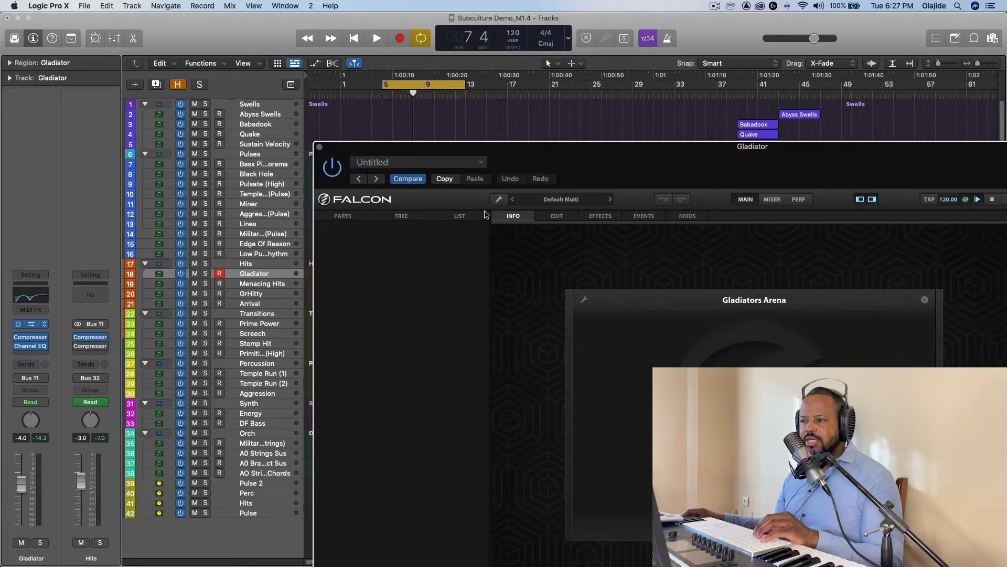
drag(554, 153, 501, 93)
key(d)
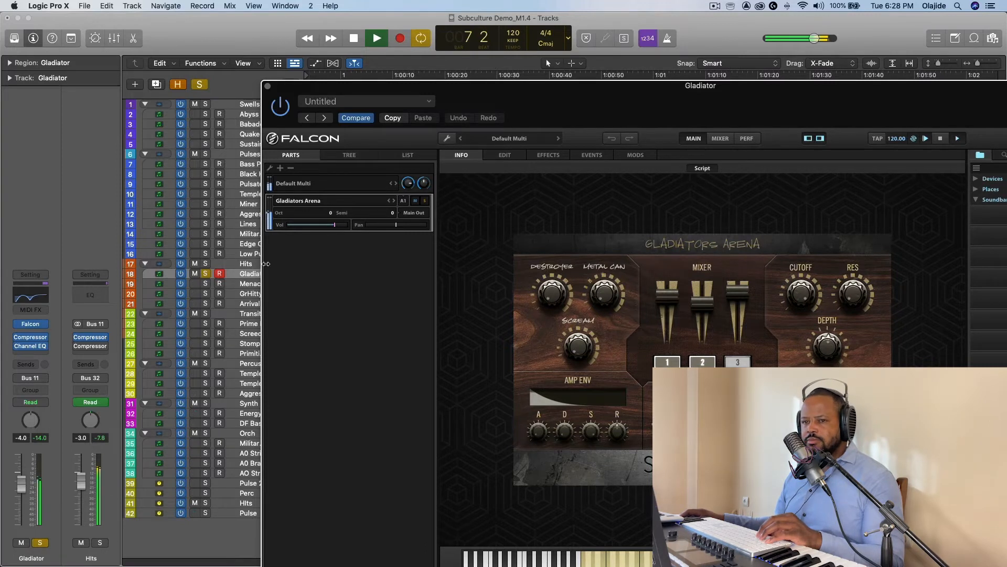
key(space)
Play the soloed Gladiator track with its Compressor open, close the plug-in, and clear the solo.
click(31, 340)
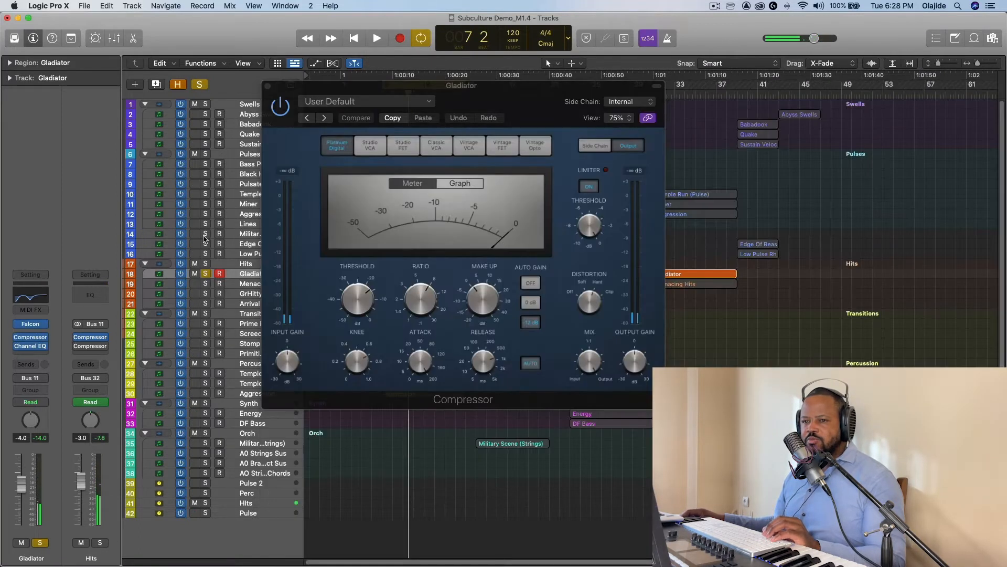
key(space)
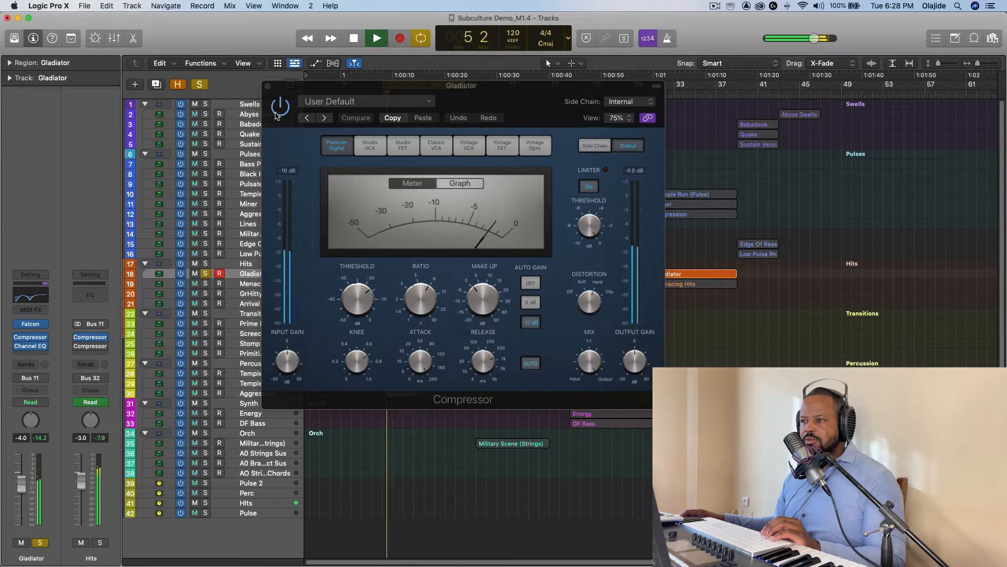
click(268, 87)
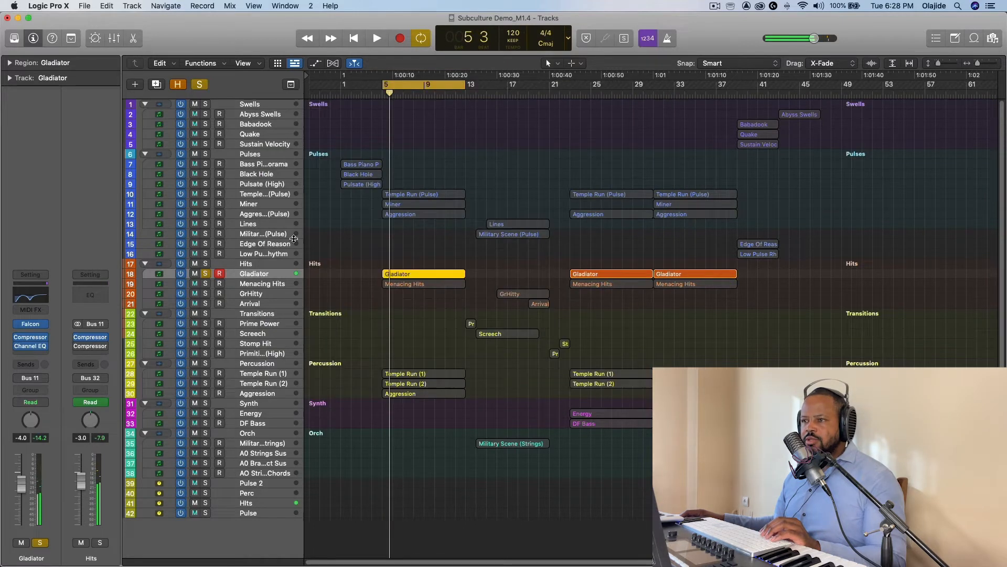
click(205, 274)
Solo the Menacing Hits track, audition it with its Falcon instrument open, and close the instrument window.
click(250, 285)
key(s)
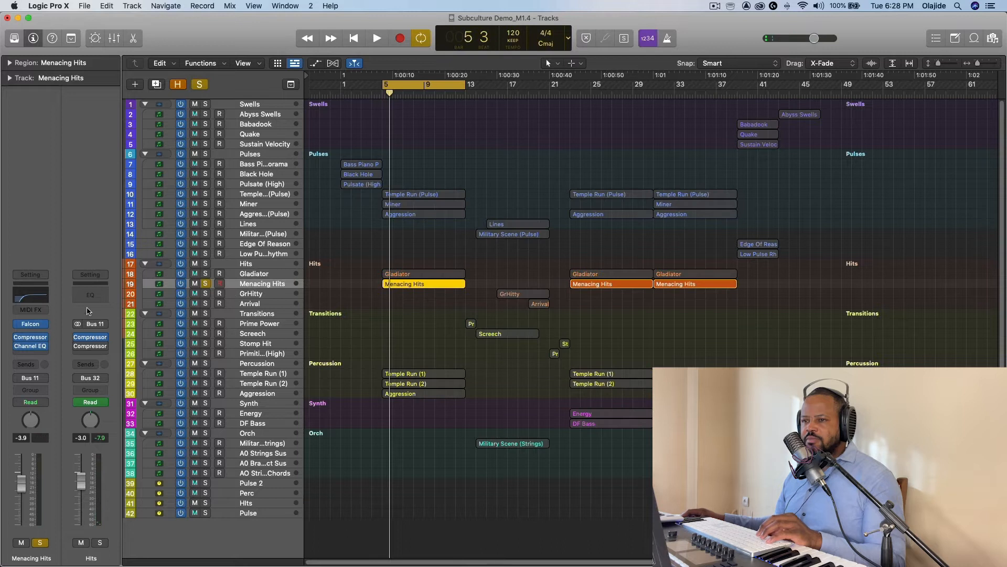
click(32, 324)
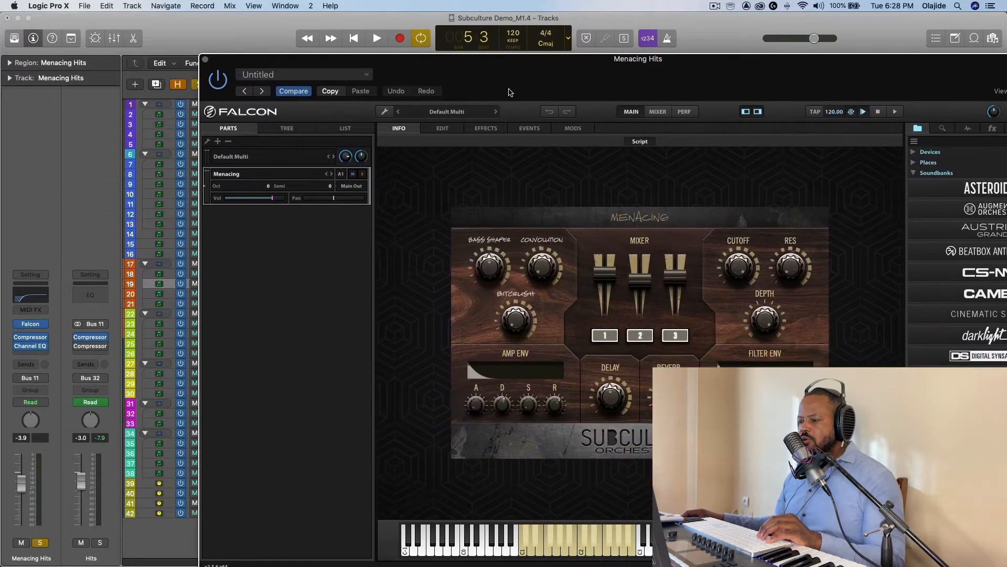
key(space)
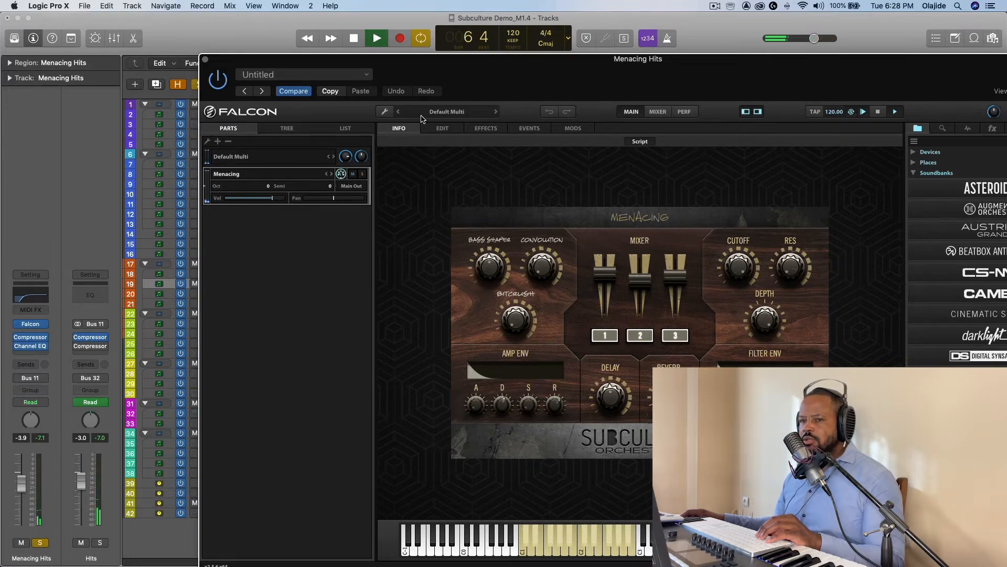
key(space)
click(206, 60)
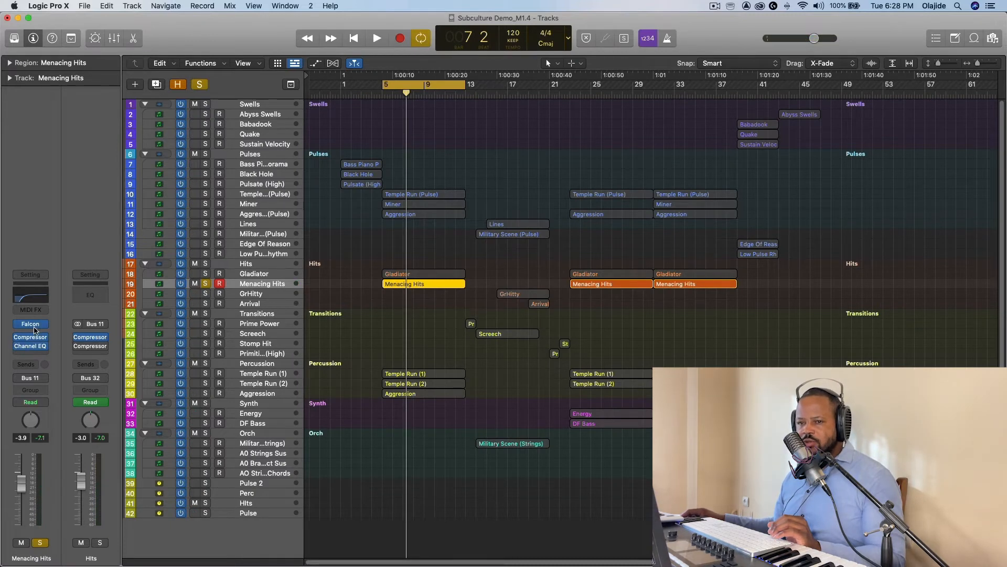
Examine the low-cut curve in the Menacing Hits Channel EQ, close it, and clear the track's solo.
click(32, 345)
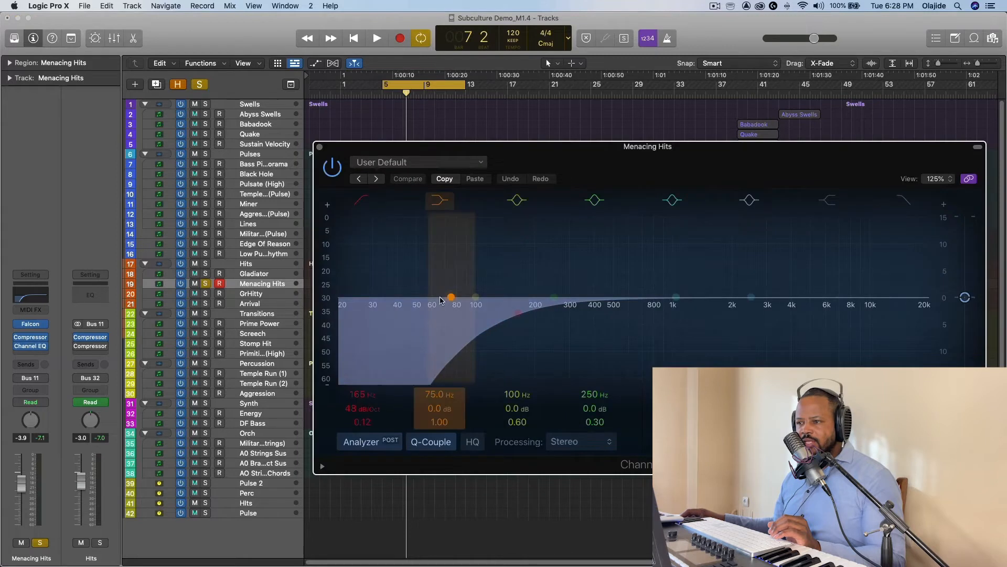
click(320, 148)
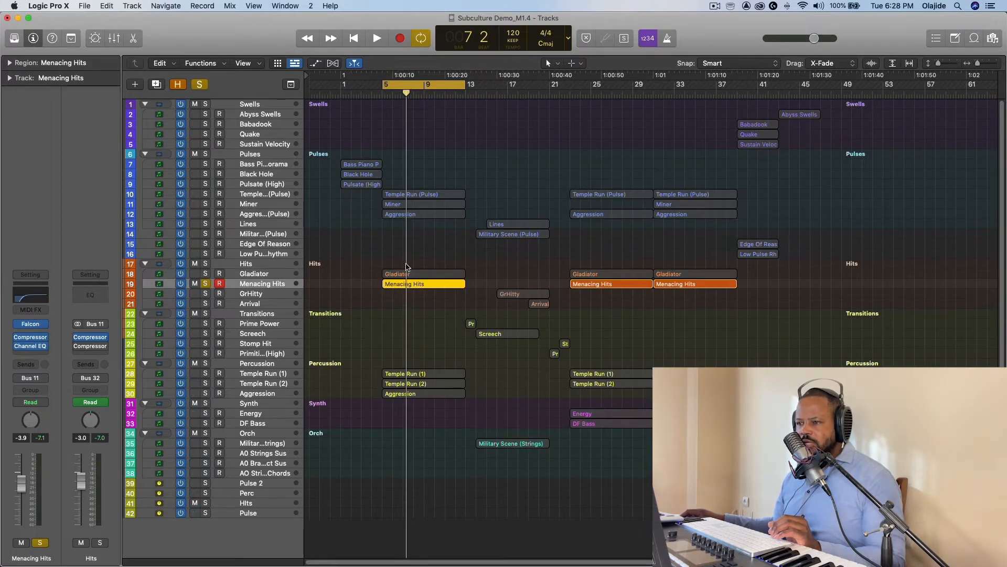
click(205, 285)
View the Falcon preset of the Temple Run (1) percussion track, placing its window clear of the channel strips, and close it.
click(260, 374)
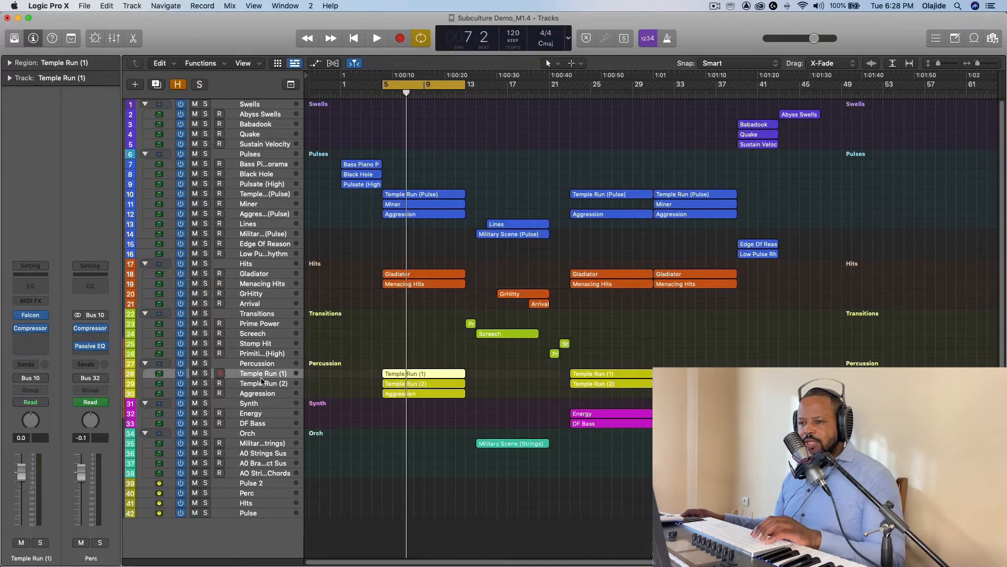
click(32, 317)
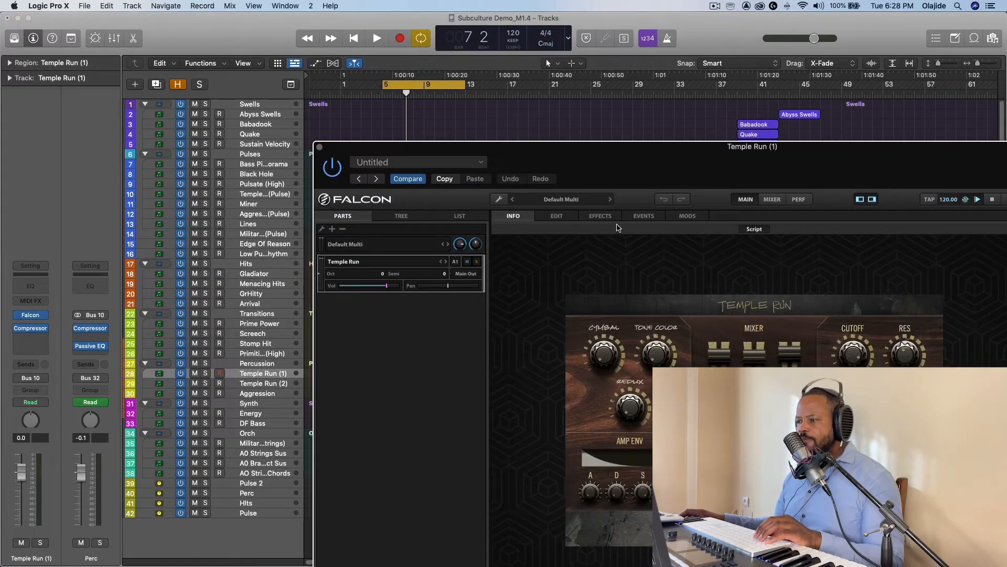
drag(674, 163, 522, 99)
key(super+w)
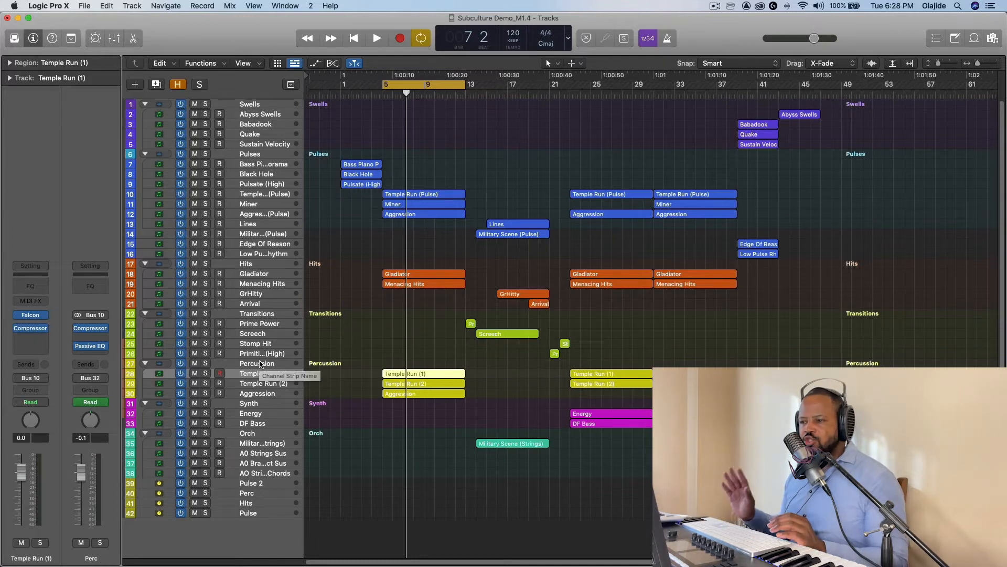
Solo the Temple Run (1) percussion track, audition it with its Falcon instrument open, and close the window.
key(s)
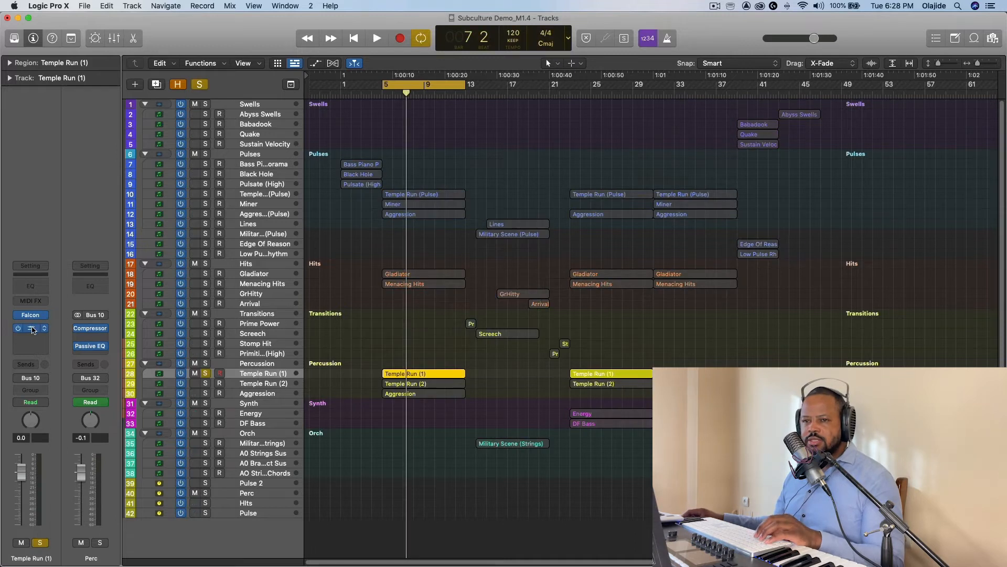
click(31, 315)
key(space)
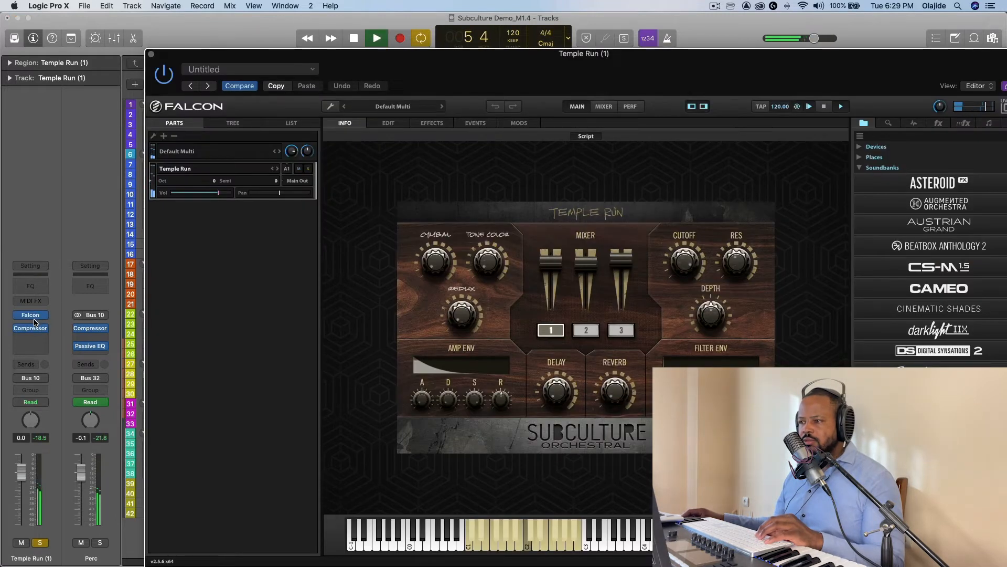
key(space)
key(super+w)
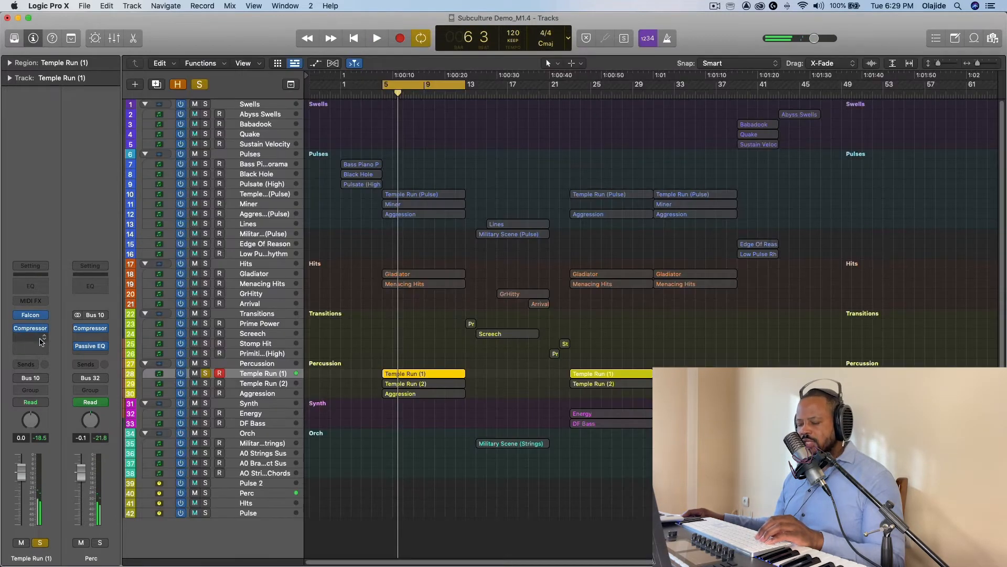
Move the solo to the Temple Run (2) percussion track, play it, and clear its solo.
click(242, 382)
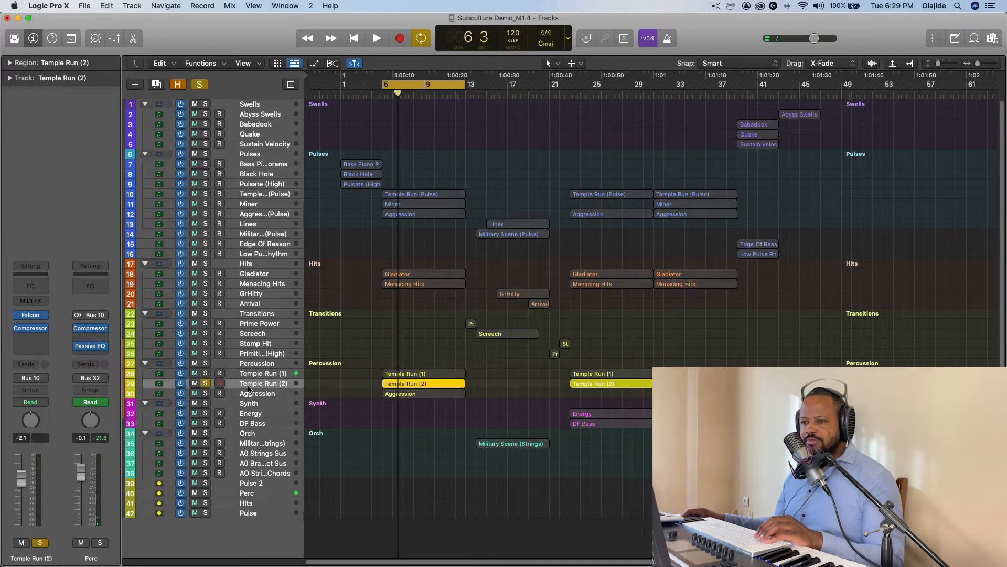
key(space)
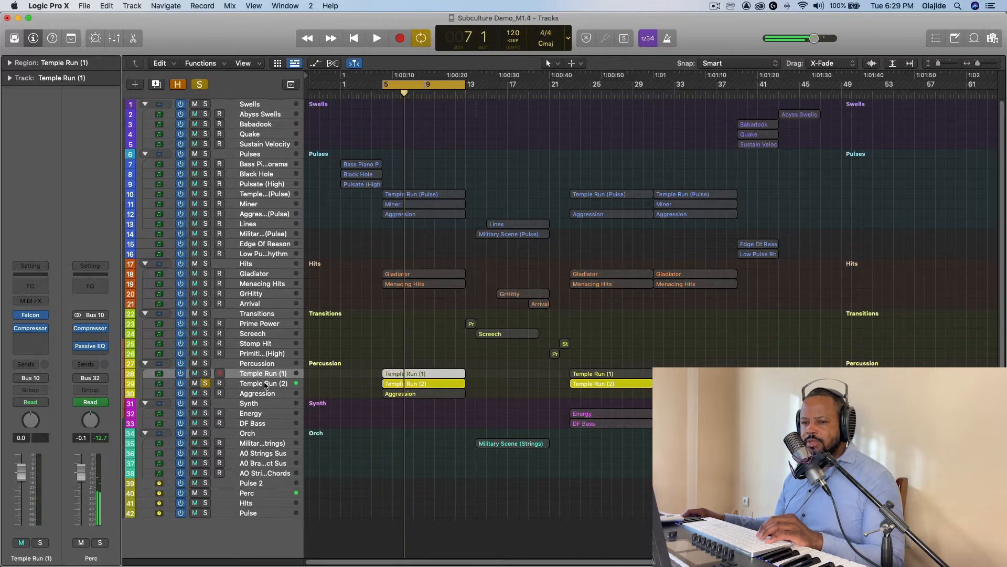
click(205, 384)
Solo the Aggression track in the Percussion group and examine its Compressor.
click(250, 396)
key(s)
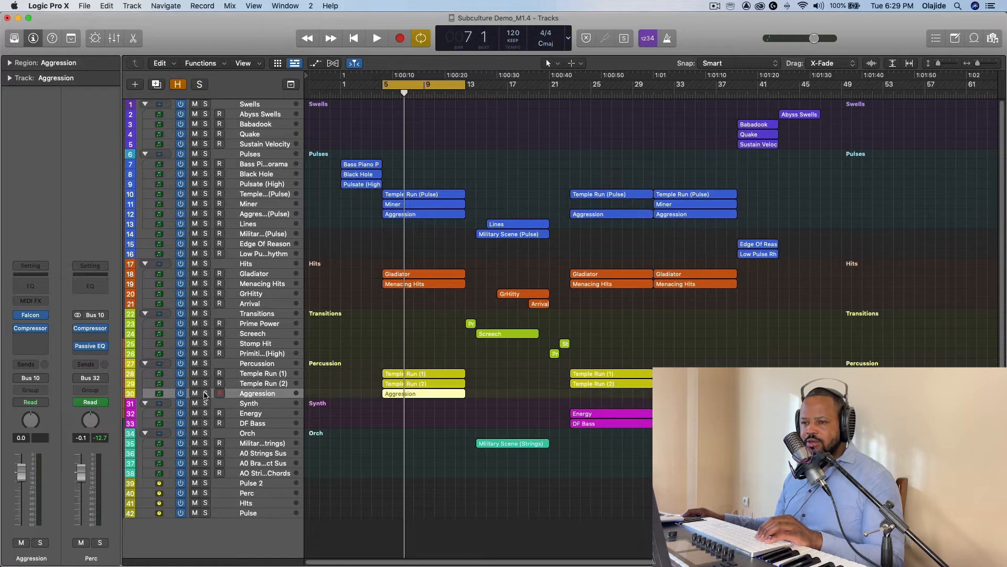
click(30, 328)
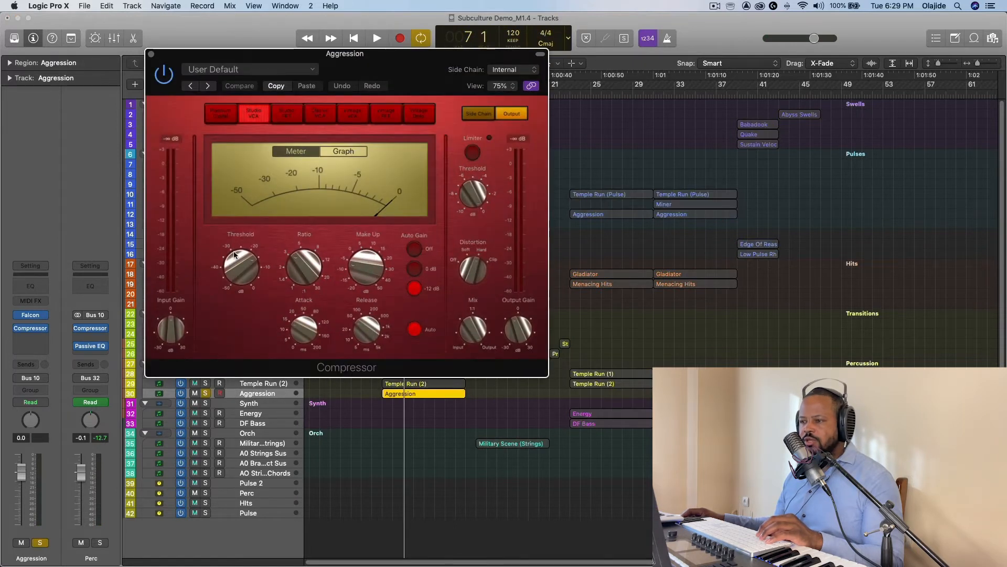
Audition the soloed Aggression percussion track with its Falcon instrument open, toggle mixer layer 2, and close the window.
click(30, 315)
key(space)
click(583, 330)
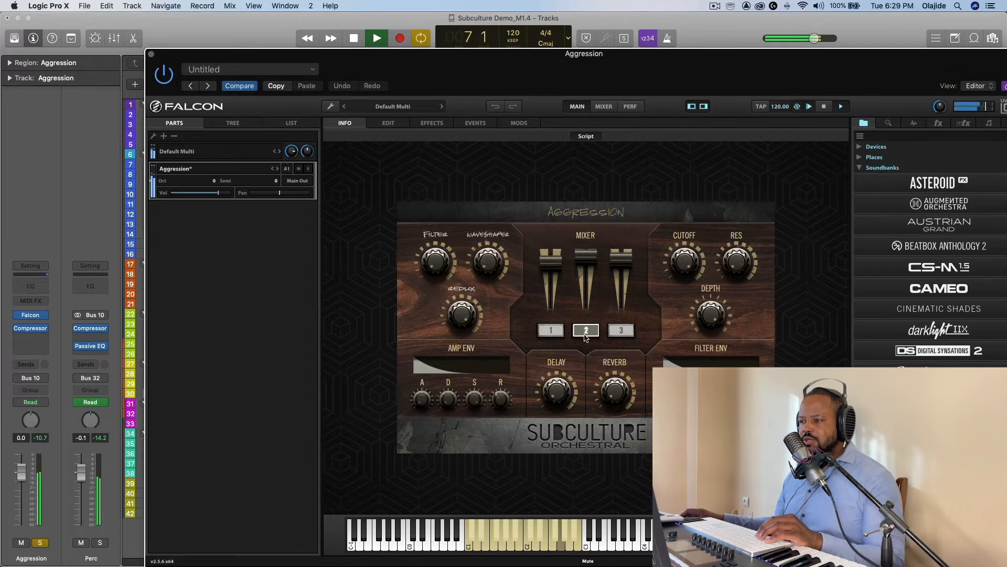
key(space)
key(super+w)
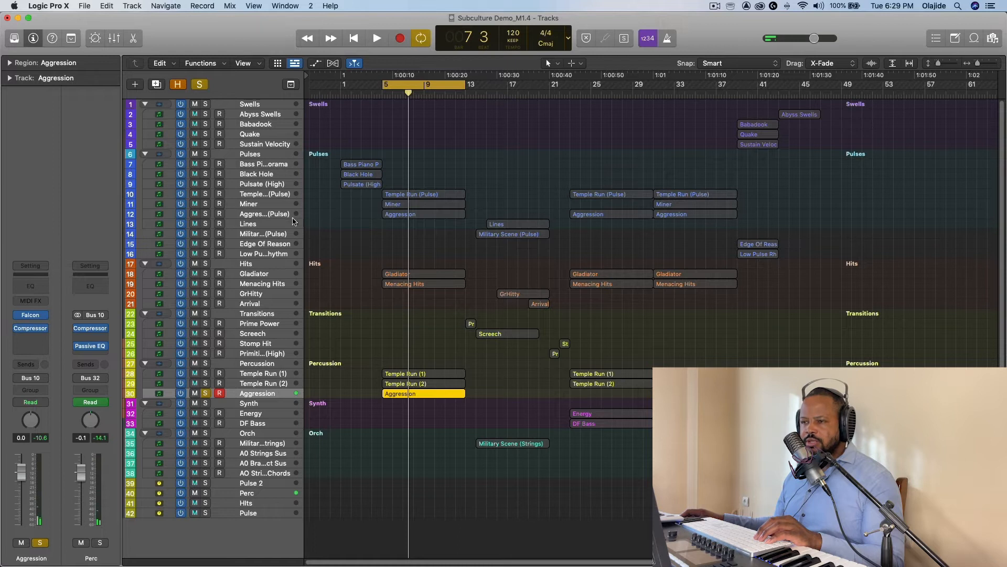
Replace the Aggression solo with a solo of the whole Percussion group, play the cycled section, and clear the solo.
key(space)
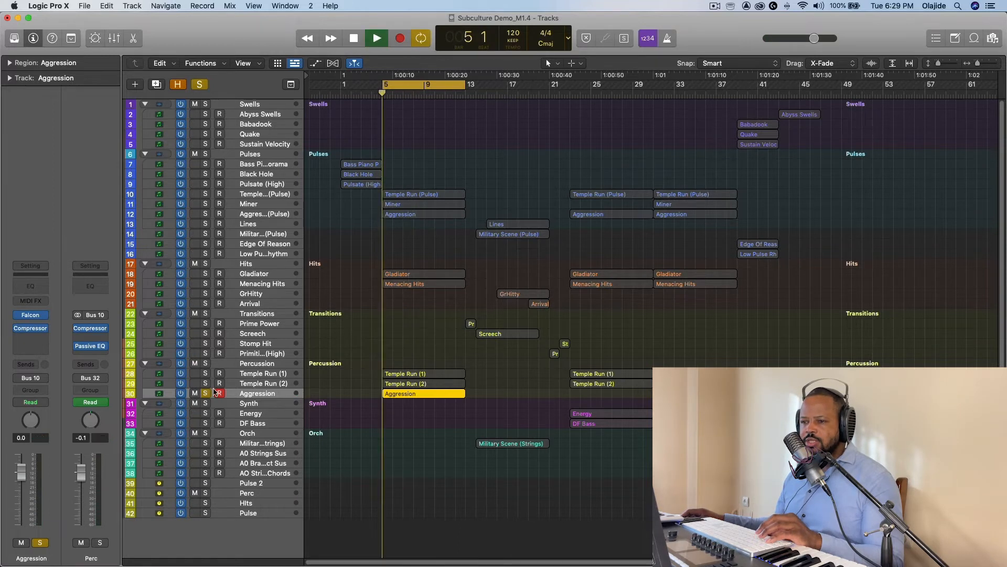
key(space)
click(206, 393)
click(205, 363)
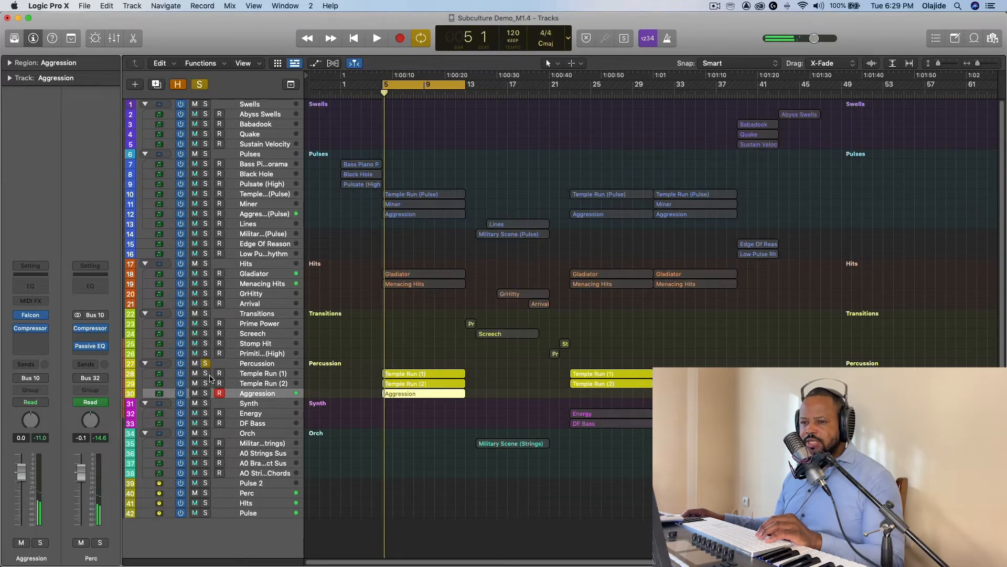
key(space)
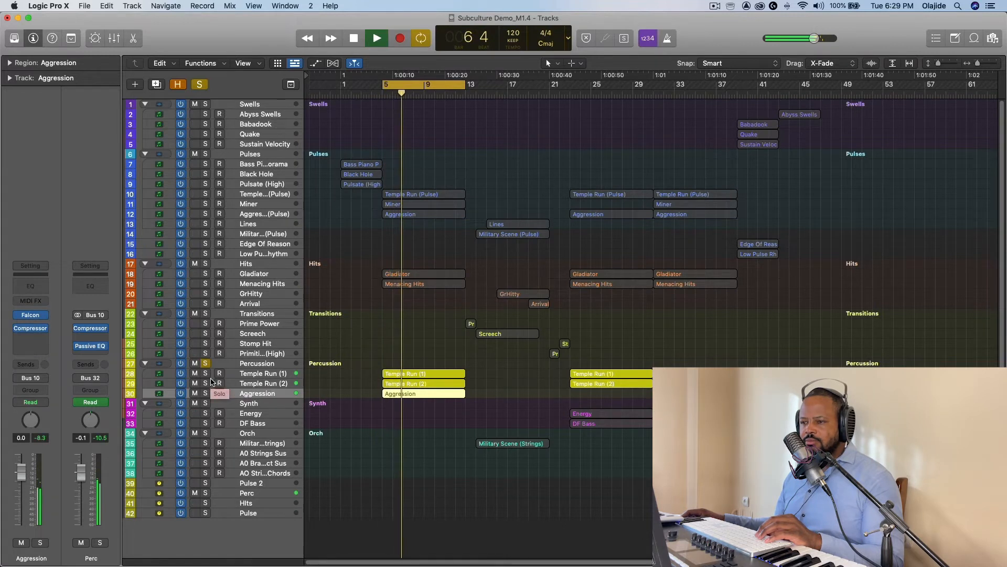
key(space)
click(206, 363)
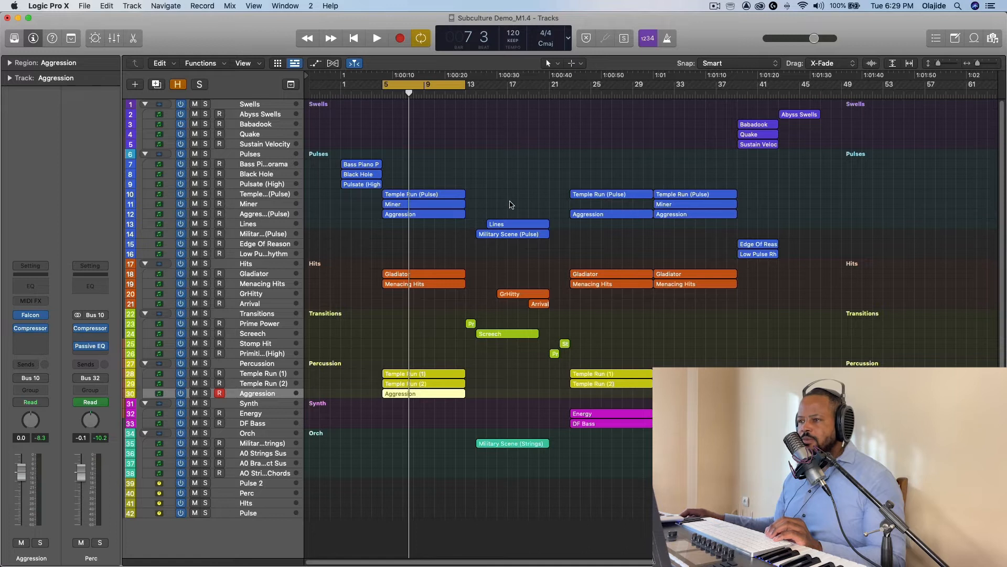
Set the cycle range to the Lines region, play the Lines track in solo, and open its Falcon instrument.
drag(499, 194, 516, 241)
key(super+u)
key(space)
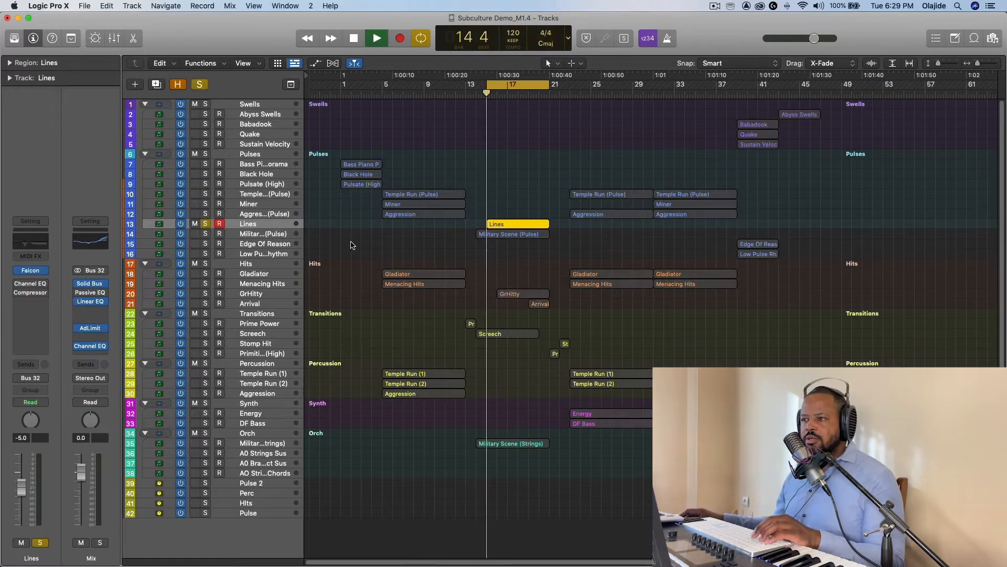
key(space)
click(33, 273)
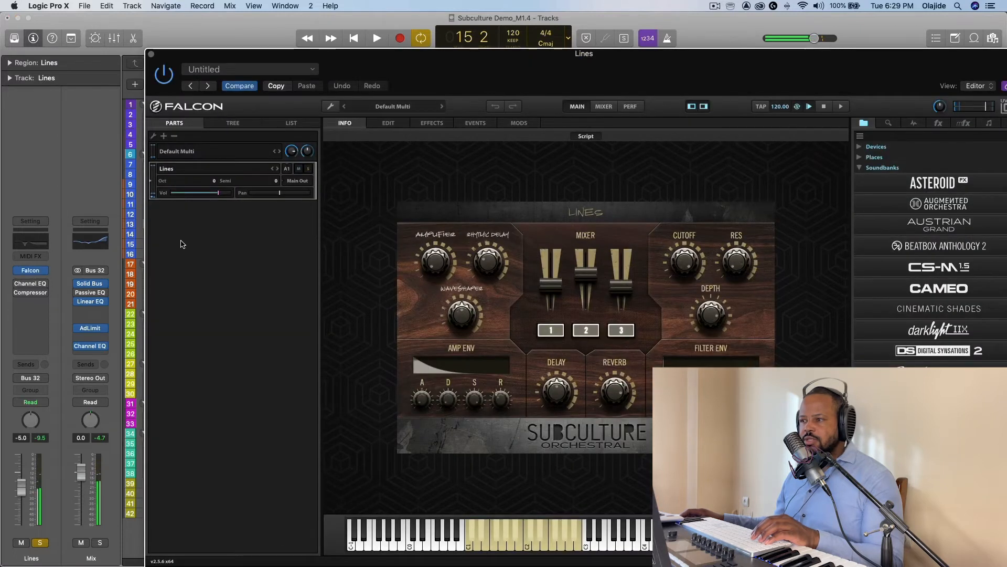
Play the soloed Lines track with its Falcon instrument open, close the window, and clear the solo.
key(space)
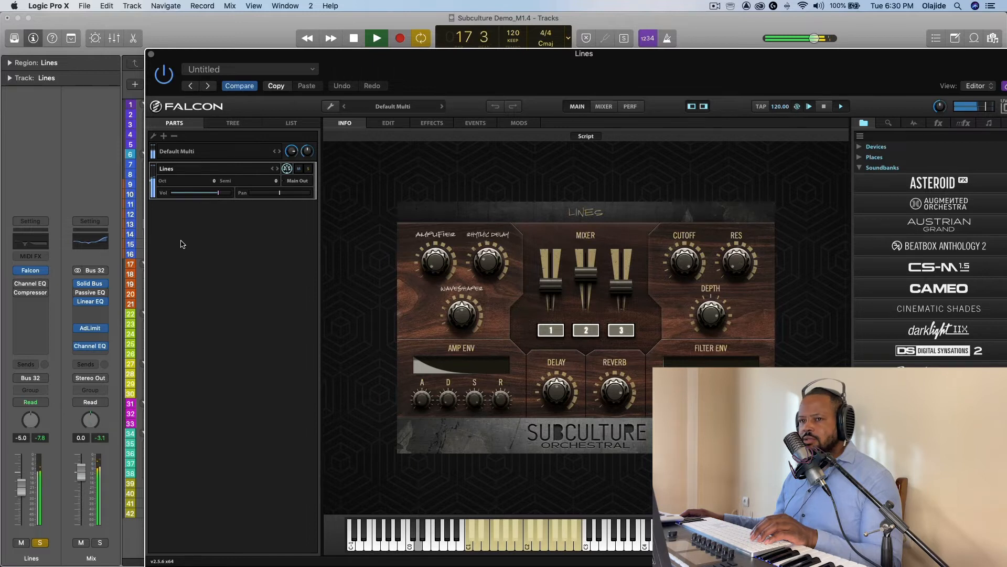
key(space)
key(super+w)
key(s)
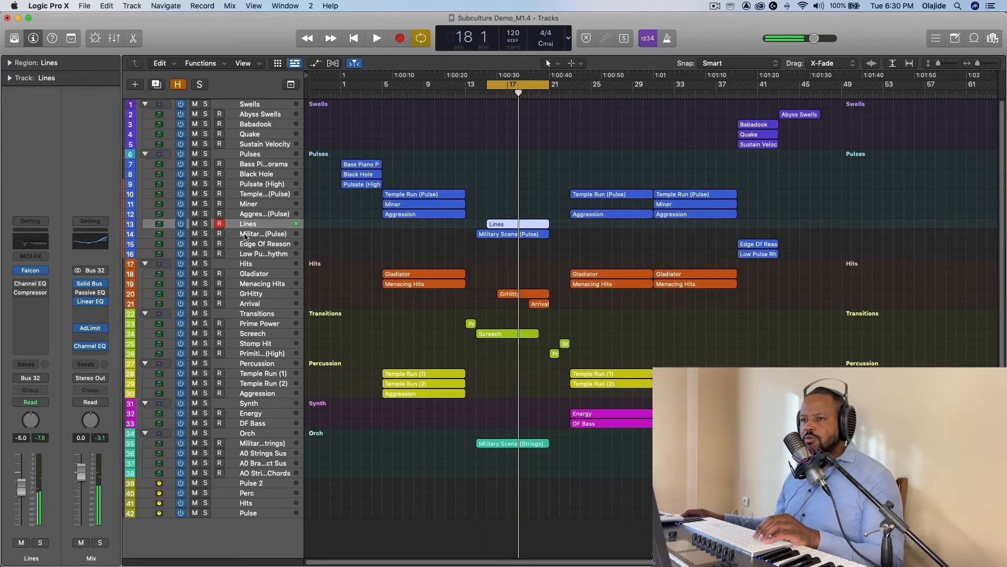
Solo the Military Scene (Pulse) track and audition it with its Falcon instrument open.
key(Down)
key(s)
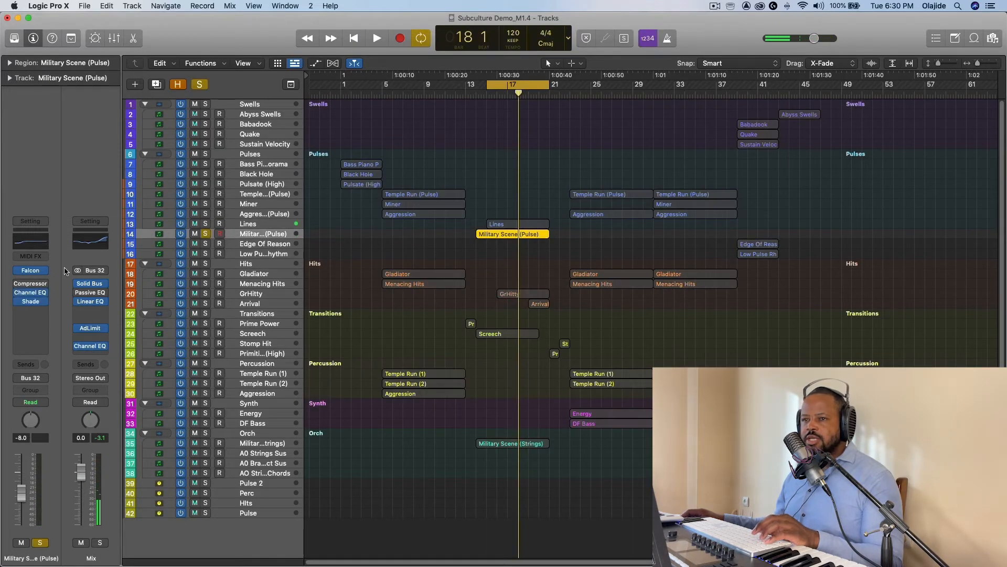
click(30, 270)
key(space)
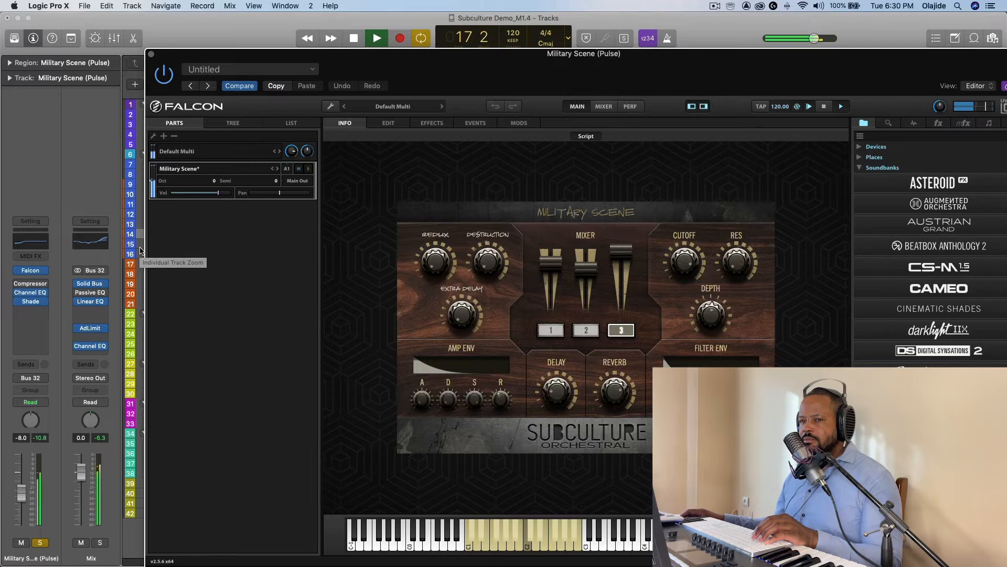
key(space)
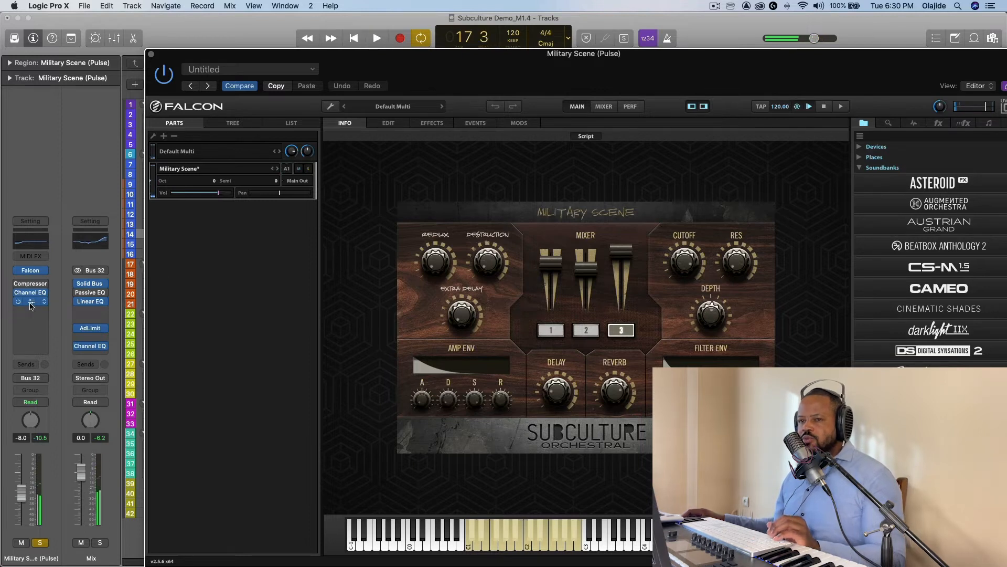
Compare the soloed Military Scene (Pulse) track with its Shade effect bypassed and active, and close the Shade window.
click(30, 303)
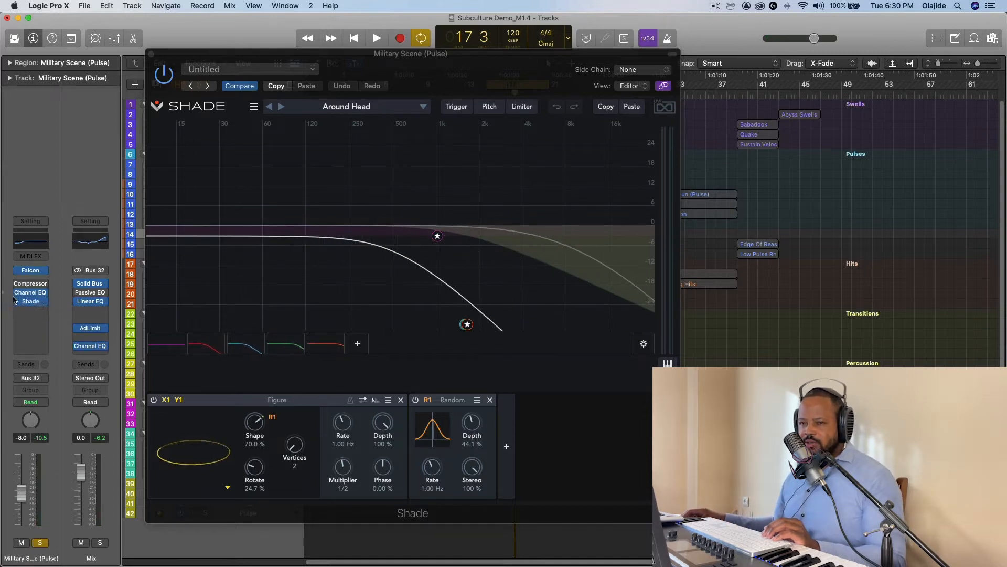
mouse_move(19, 303)
key(space)
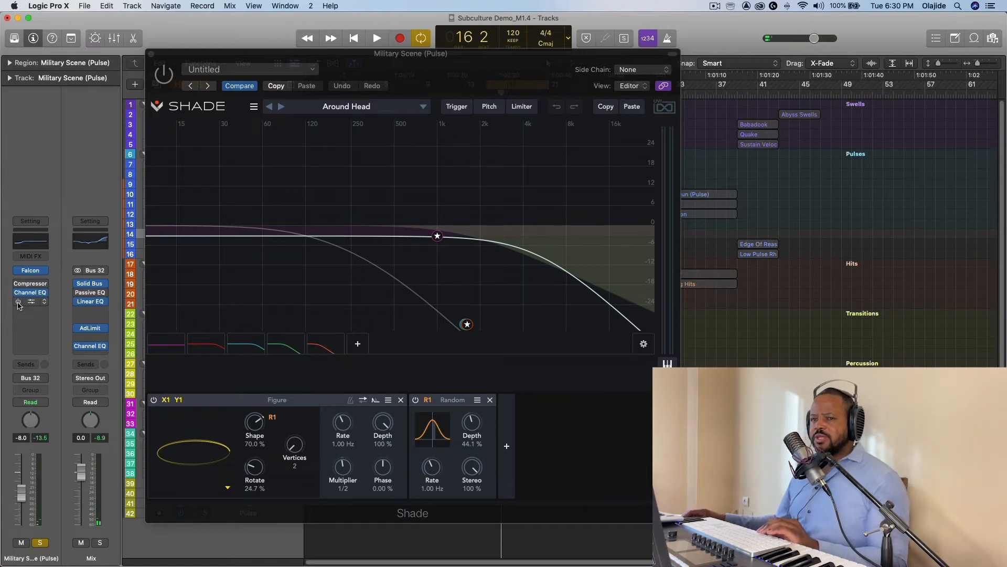
key(space)
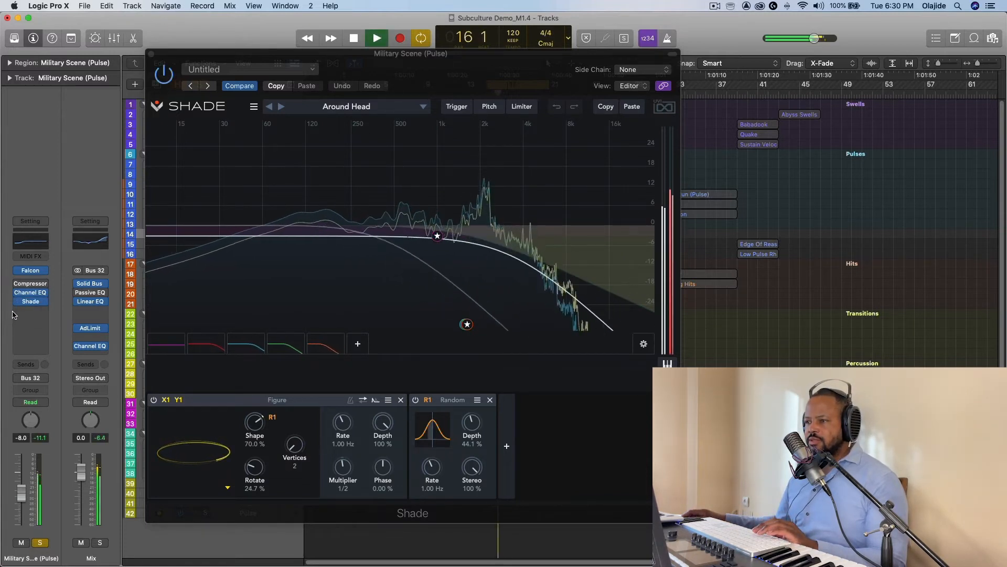
key(space)
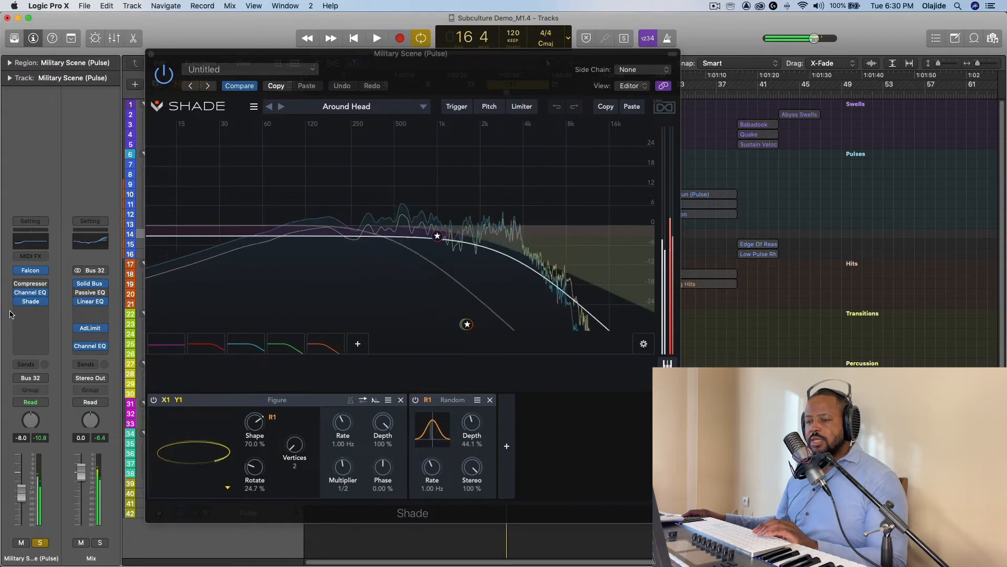
click(151, 55)
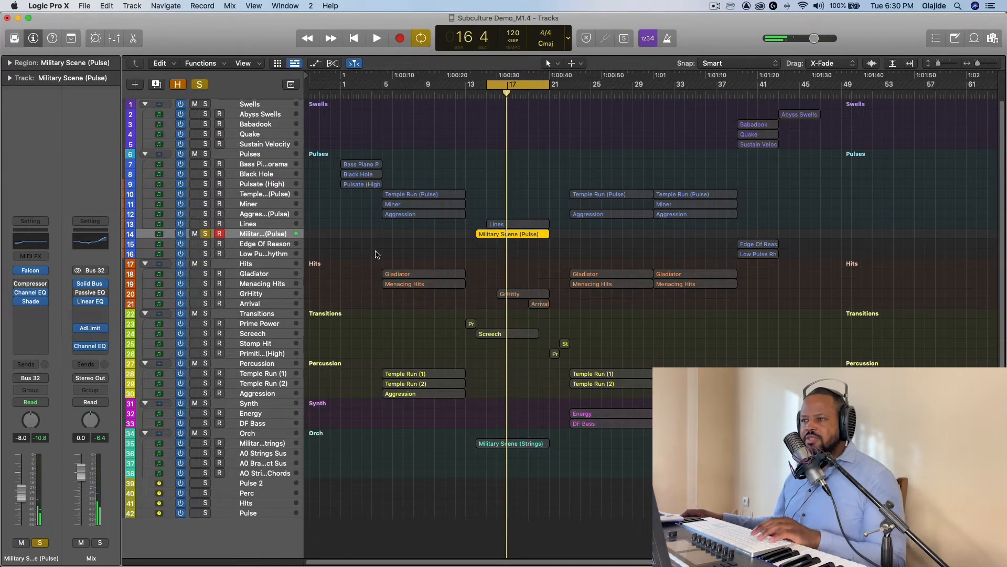
Solo the GrHitty track, set the cycle range to the GrHitty and Arrival regions, and play the section briefly.
key(d)
key(d)
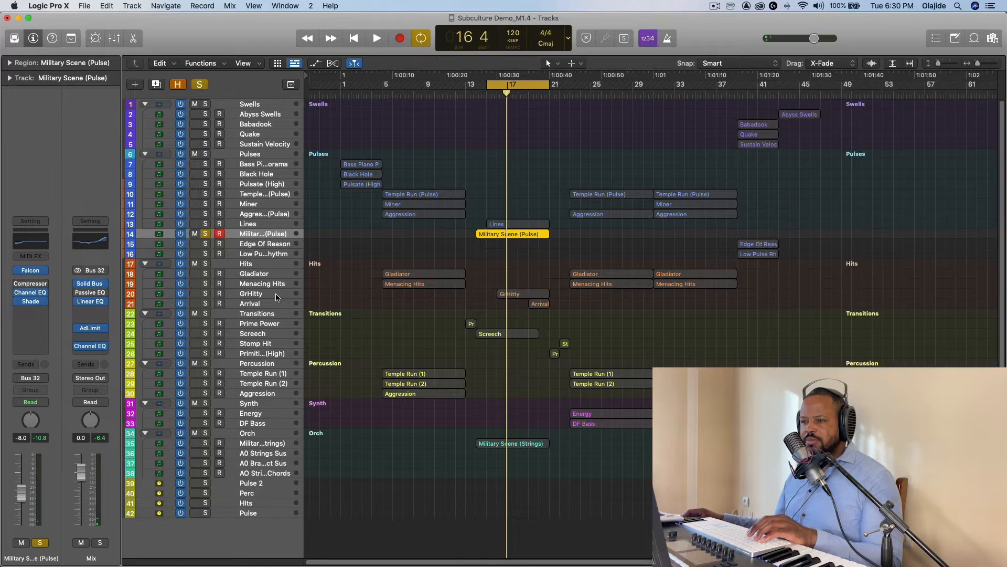
click(270, 296)
key(s)
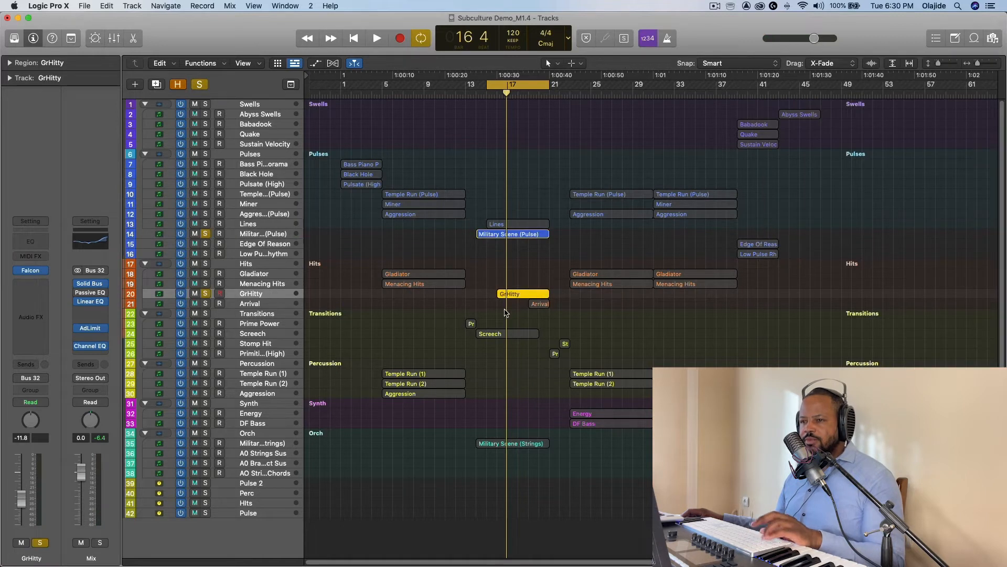
drag(500, 269, 542, 313)
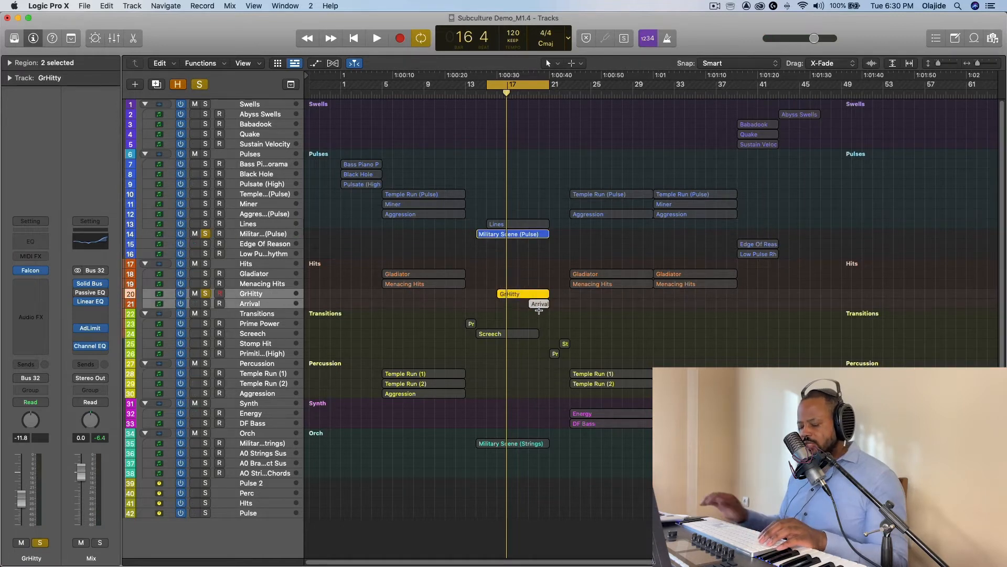
key(super+u)
key(space)
key(space)
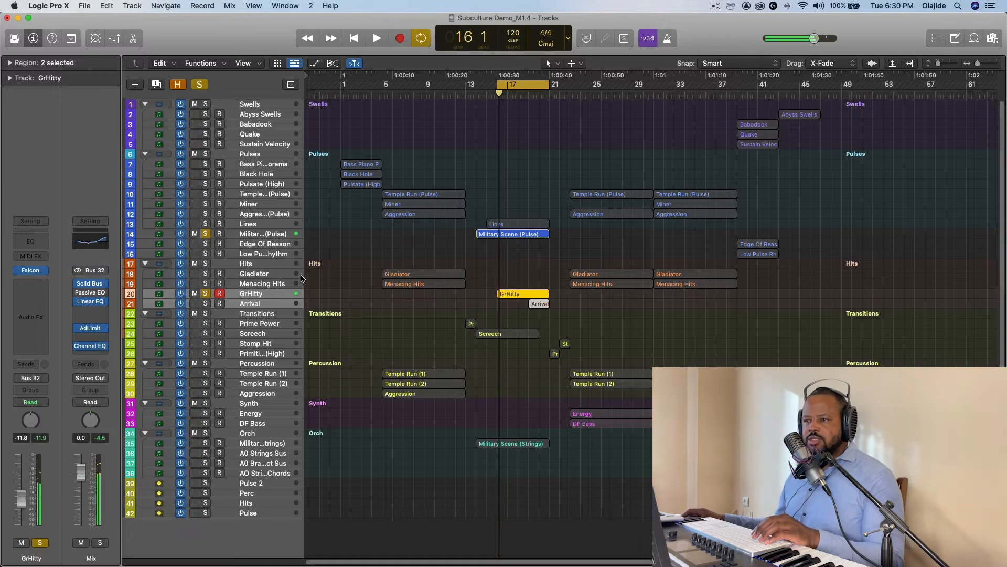
Remove the Military Scene (Pulse) solo, audition GrHitty alone with its Falcon instrument open, and clear the remaining solo.
click(207, 234)
click(33, 270)
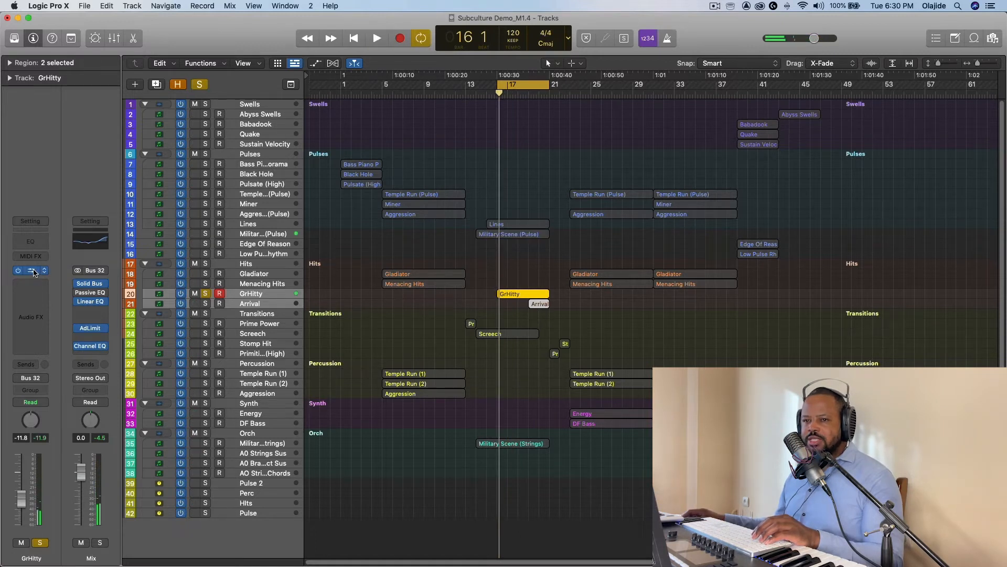
key(space)
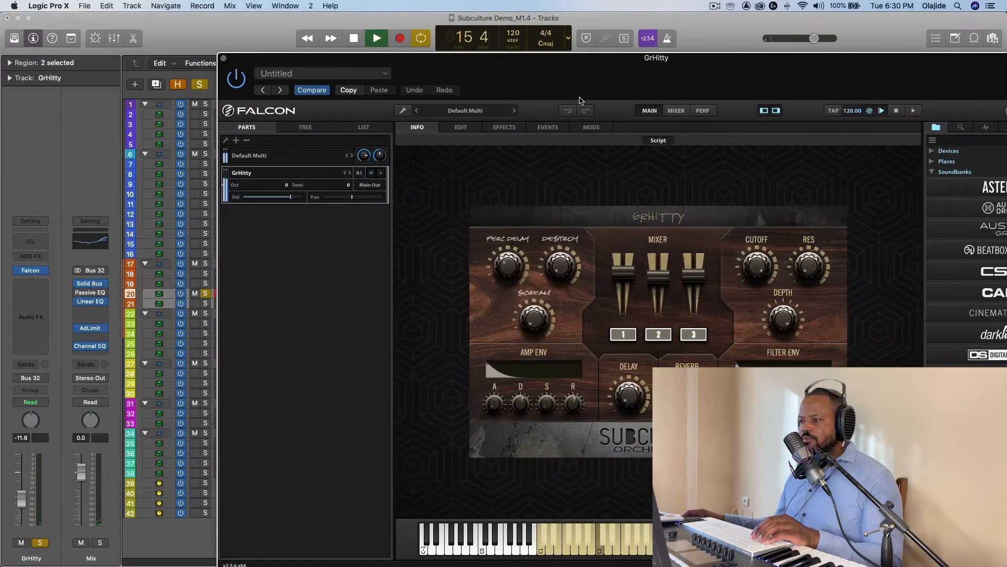
key(space)
key(s)
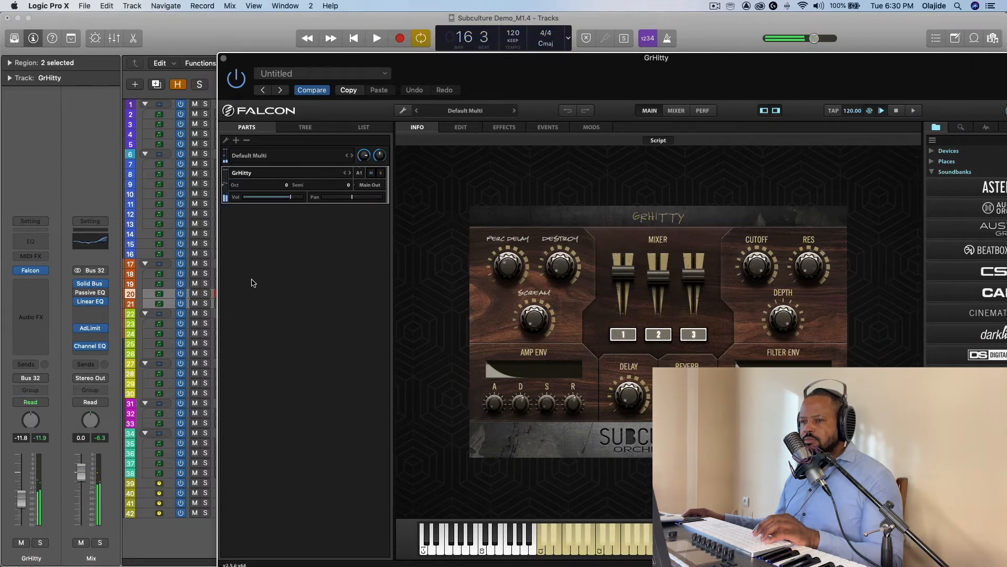
key(super+w)
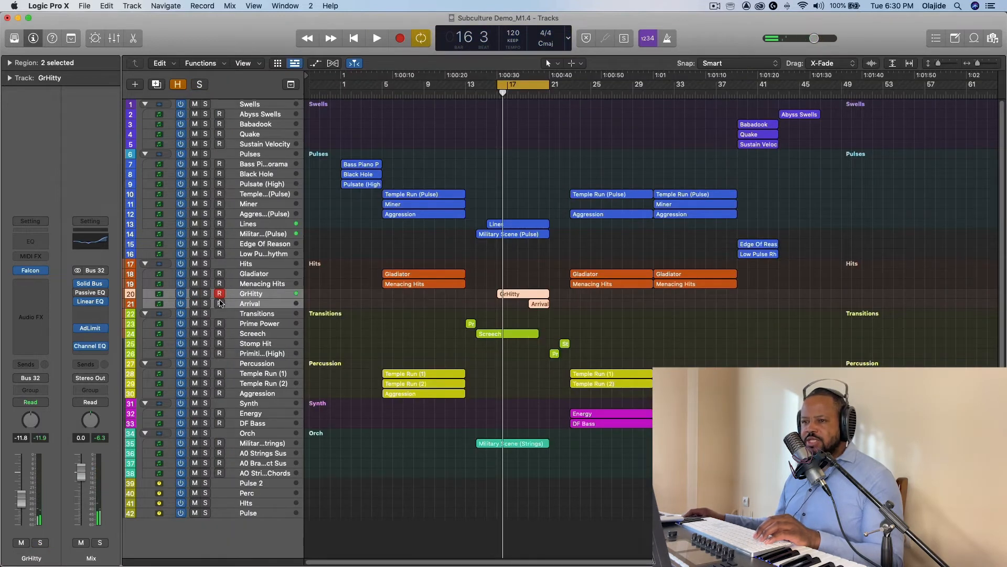
Solo the Arrival track, cycle its region while auditioning it with its Falcon instrument open, and clear the solo.
click(265, 305)
click(530, 304)
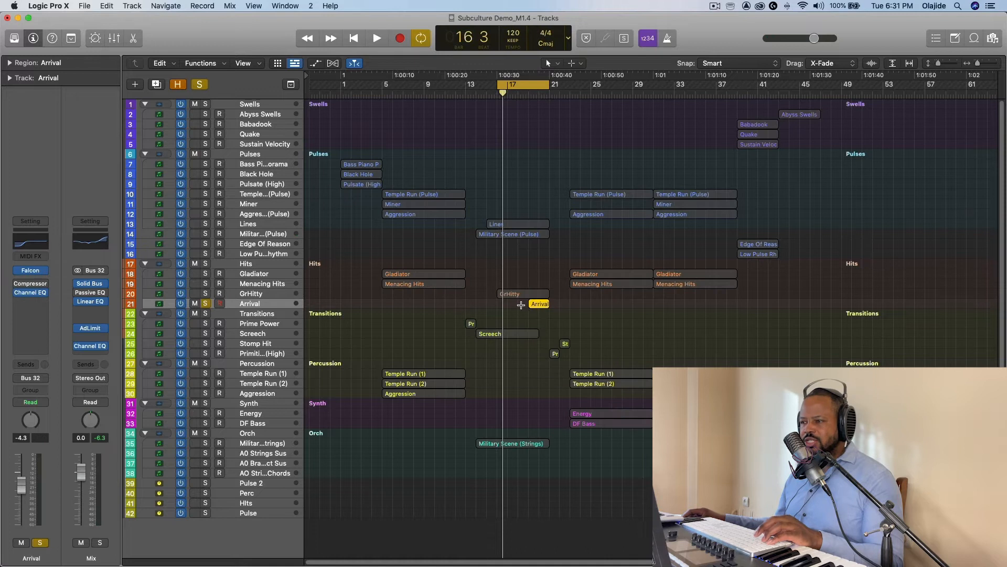
key(shift+space)
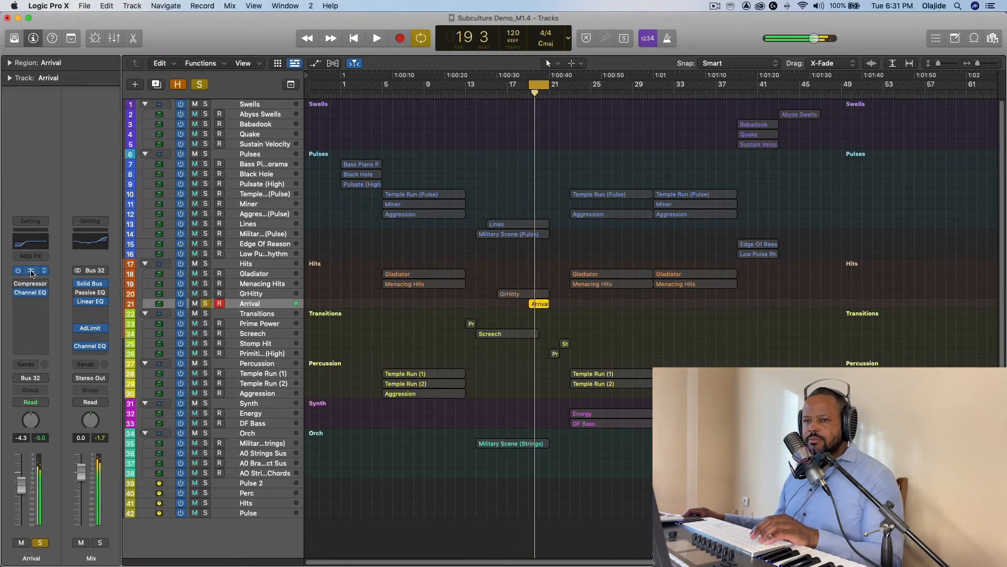
click(31, 272)
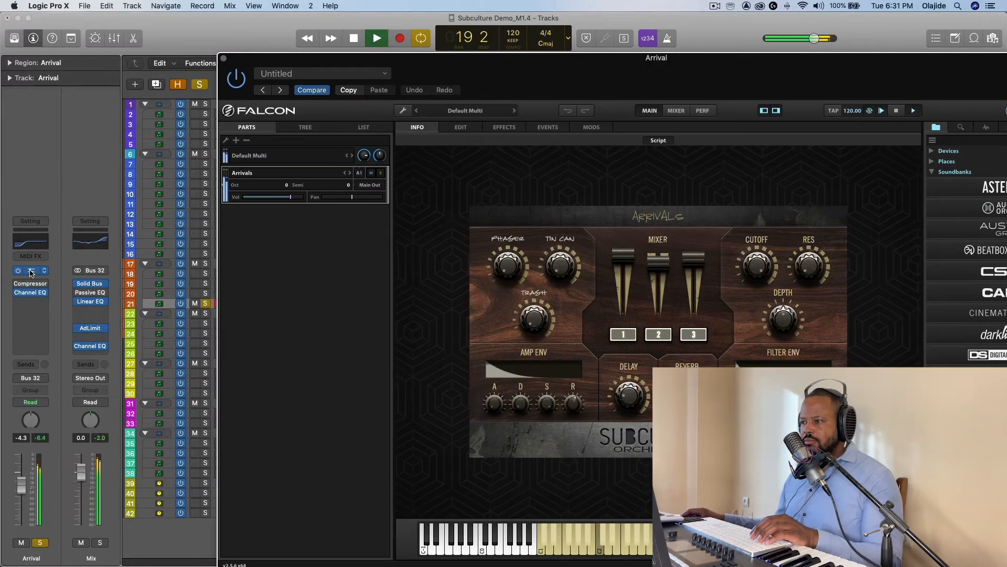
key(space)
click(31, 271)
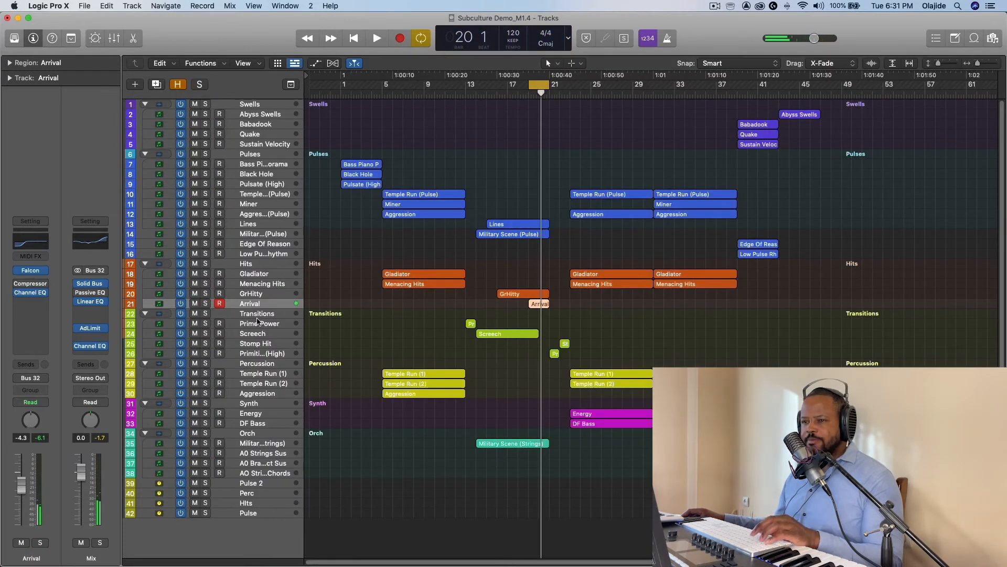
Solo the Military Scene (Strings) track, set the cycle range to its region, and open its Falcon instrument.
click(247, 444)
click(206, 444)
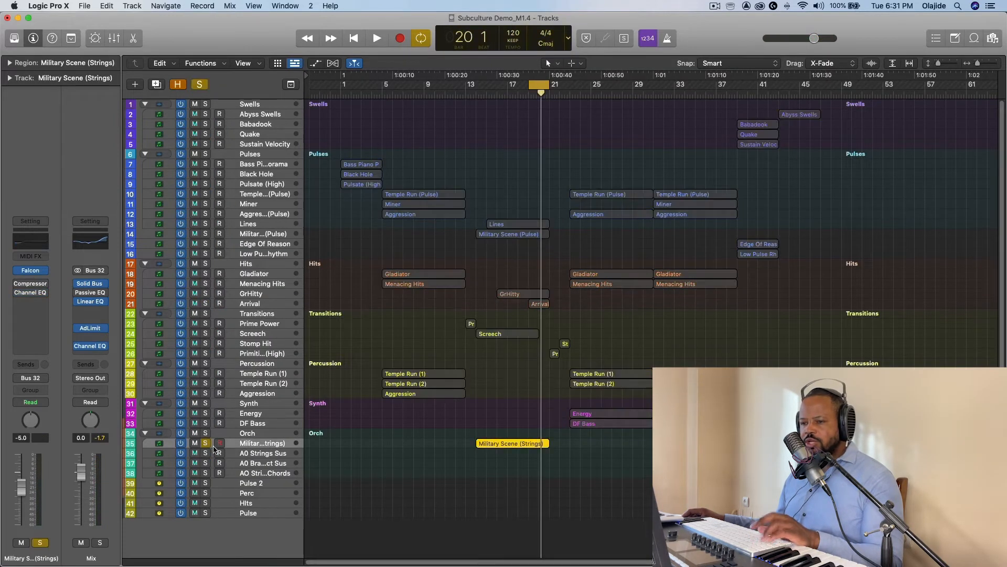
key(super+u)
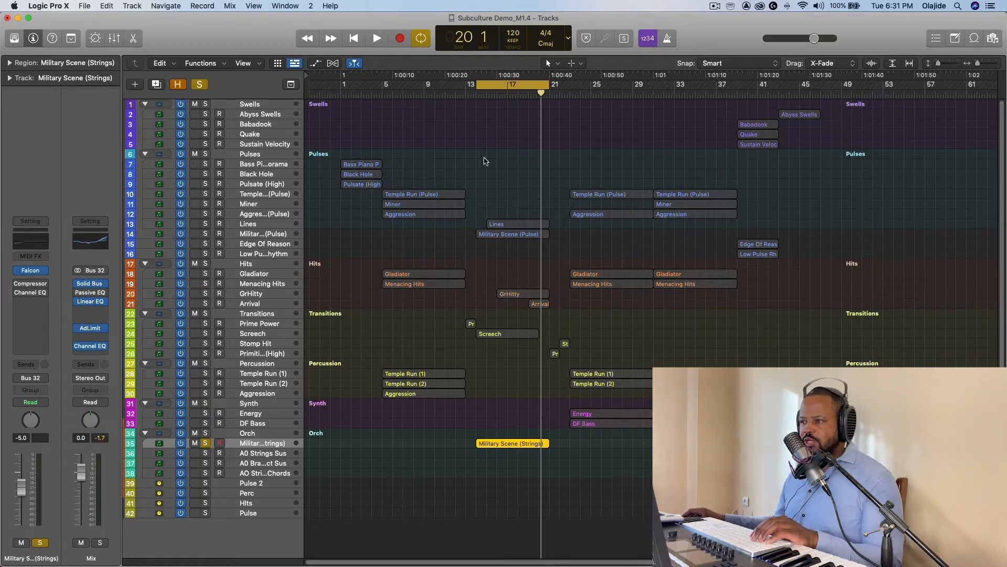
click(32, 271)
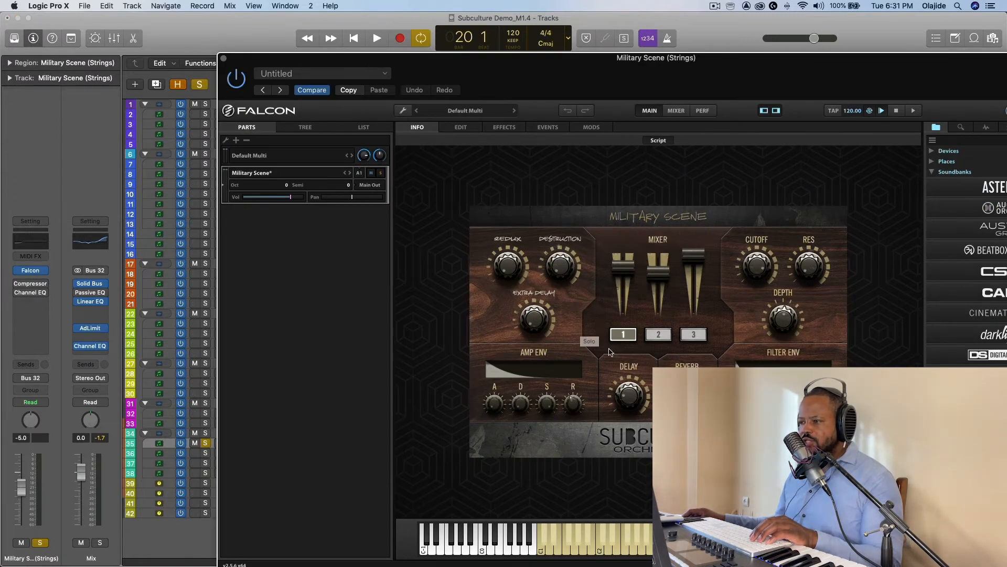
Play the soloed Military Scene (Strings) track, check the level of mixer layer 1, and close the Falcon window.
key(space)
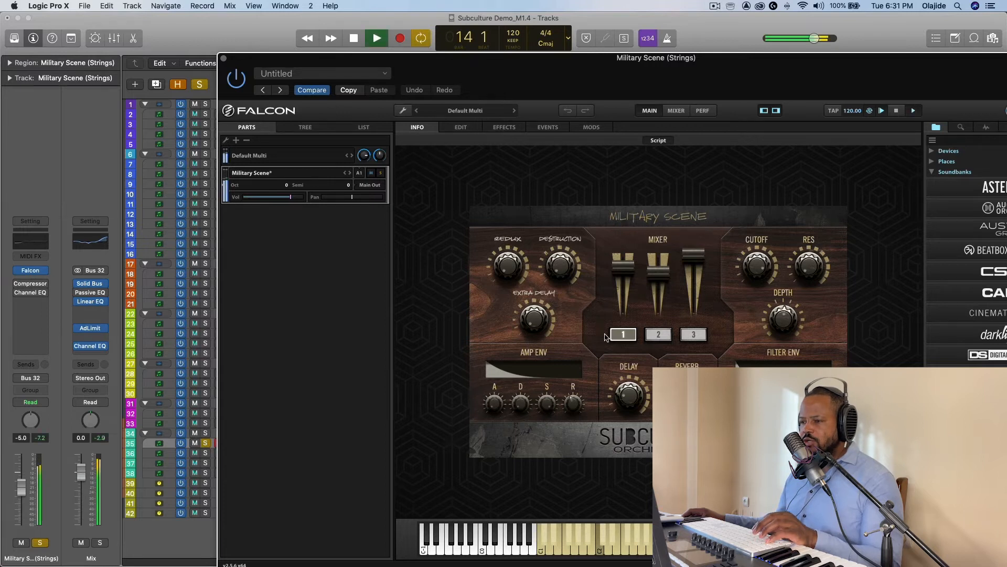
mouse_move(615, 305)
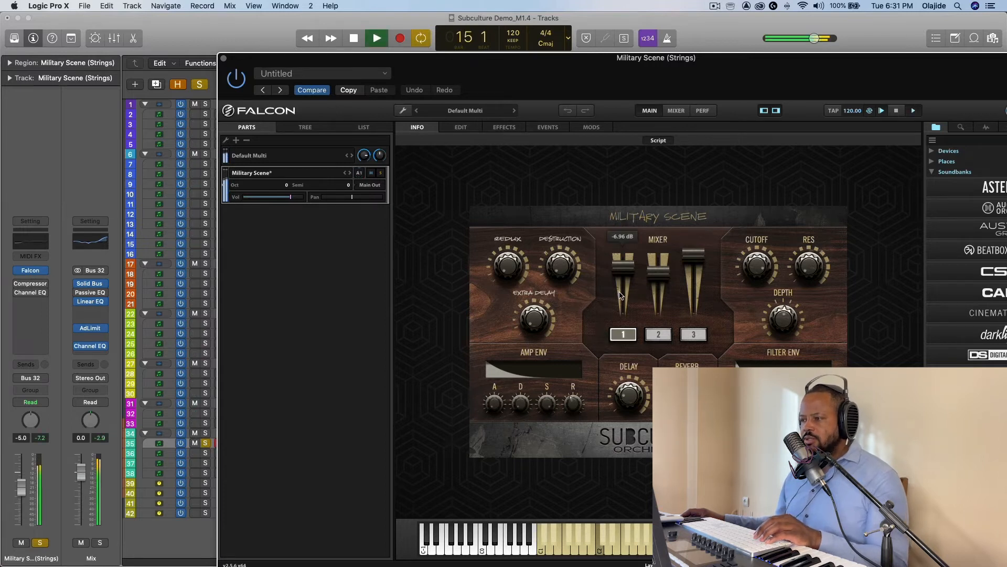
key(space)
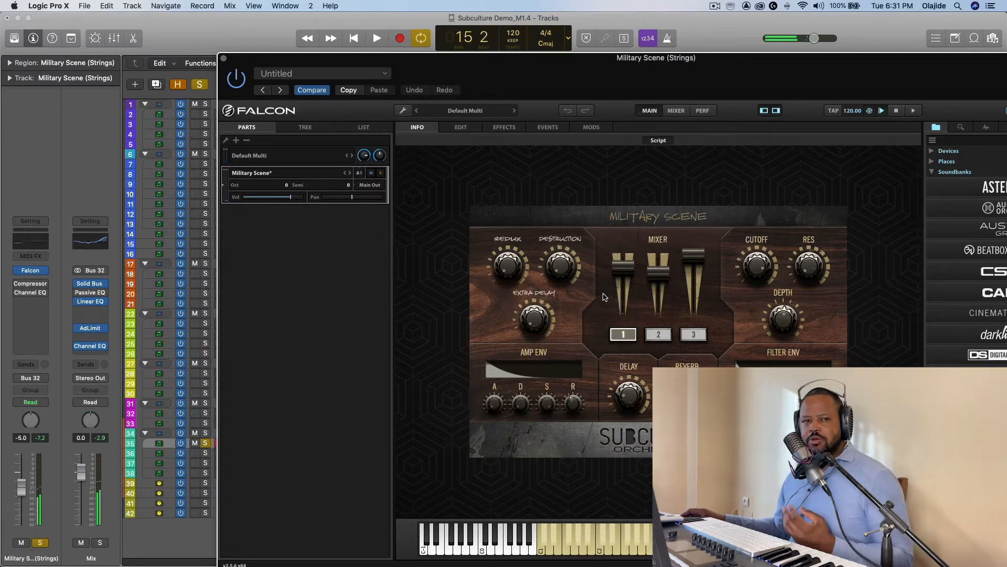
click(222, 58)
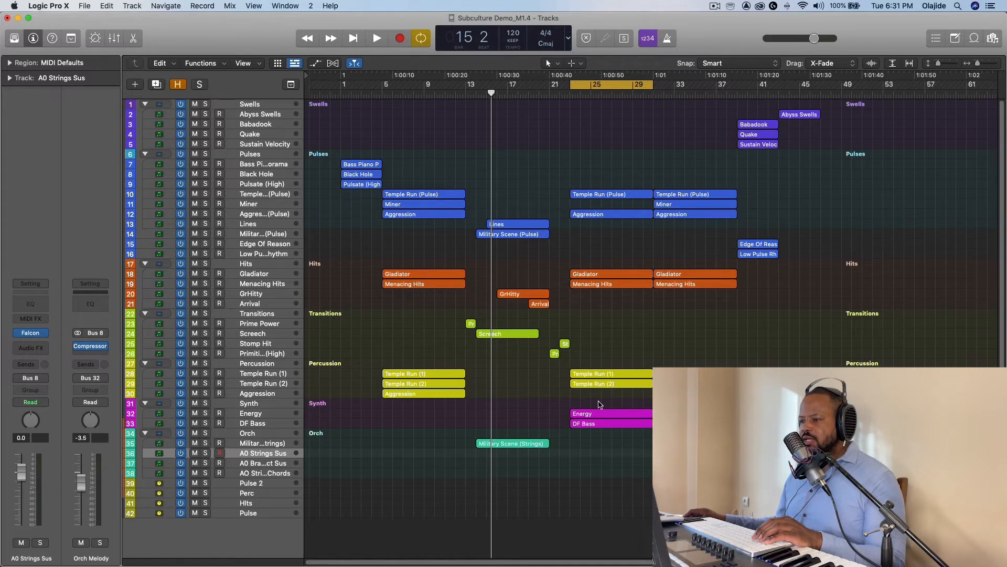
Solo the Energy track in the Synth group and audition it with its Falcon instrument open.
drag(603, 406, 609, 428)
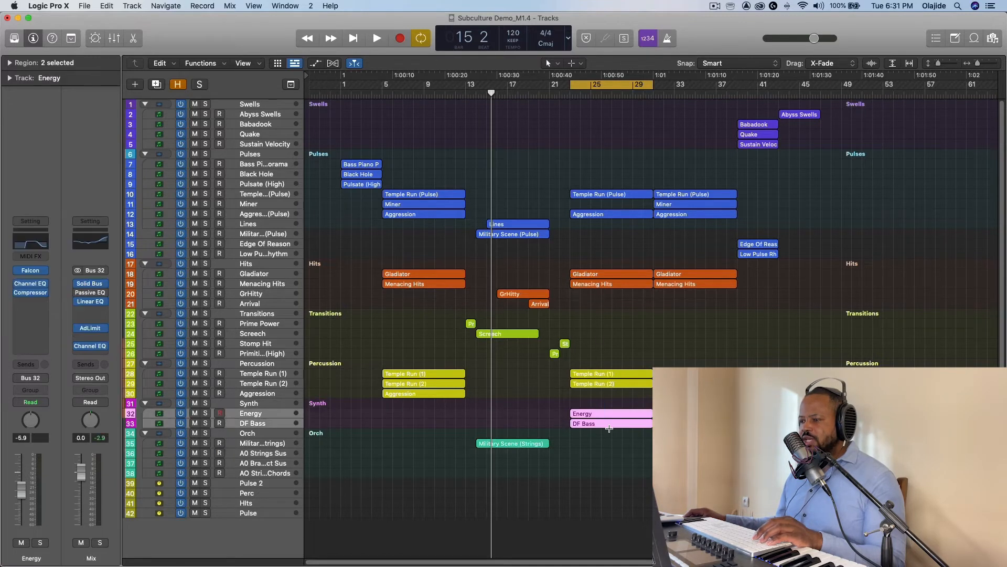
click(260, 414)
key(s)
click(31, 270)
drag(501, 149, 297, 36)
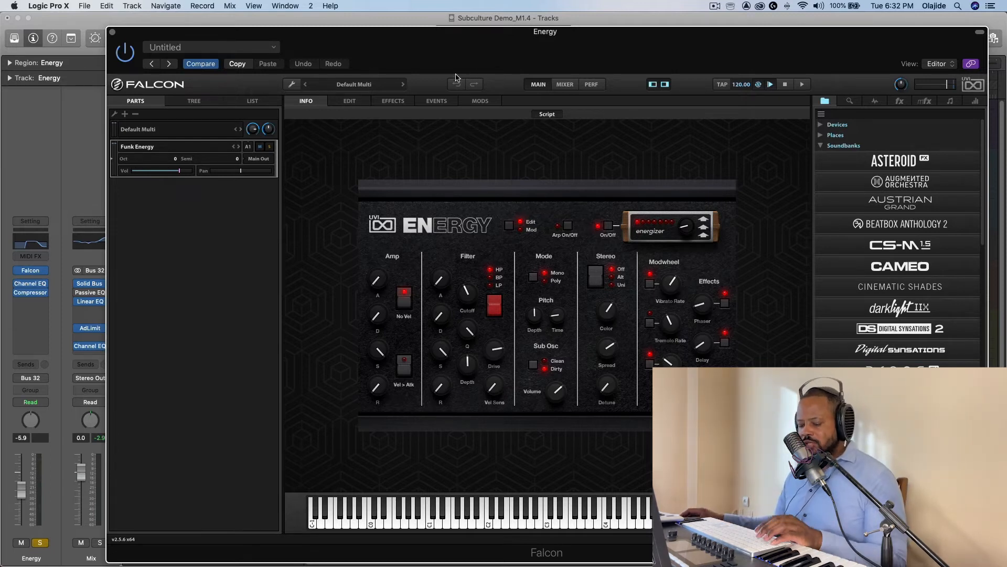
Examine the Energy track's Channel EQ in place of its Falcon instrument, and clear the solo.
key(super+w)
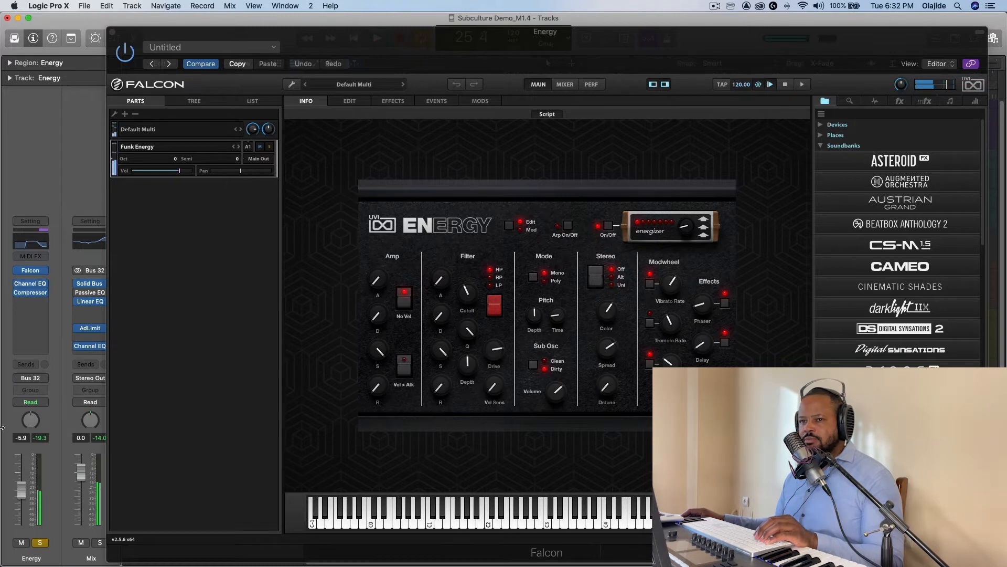
click(31, 284)
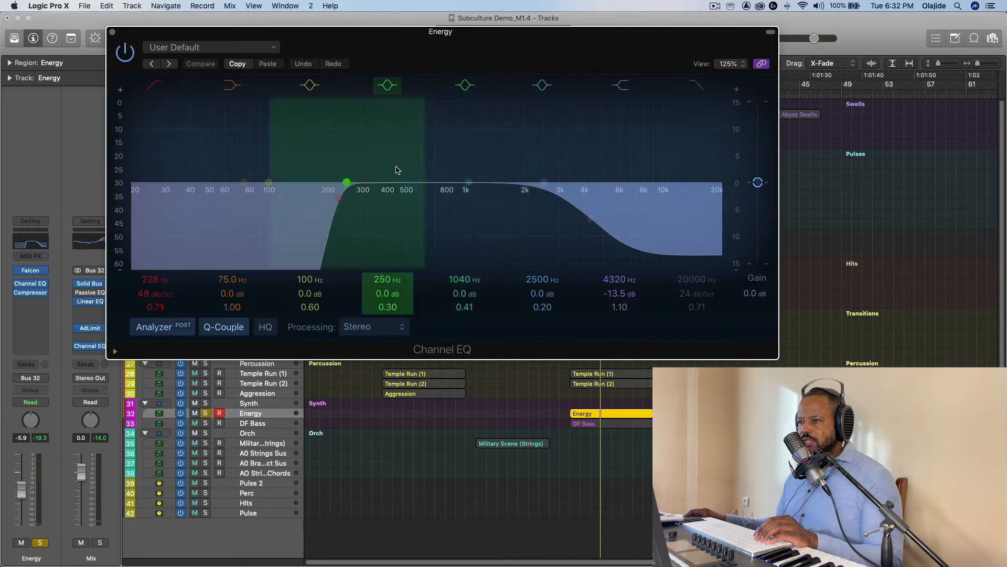
key(super+w)
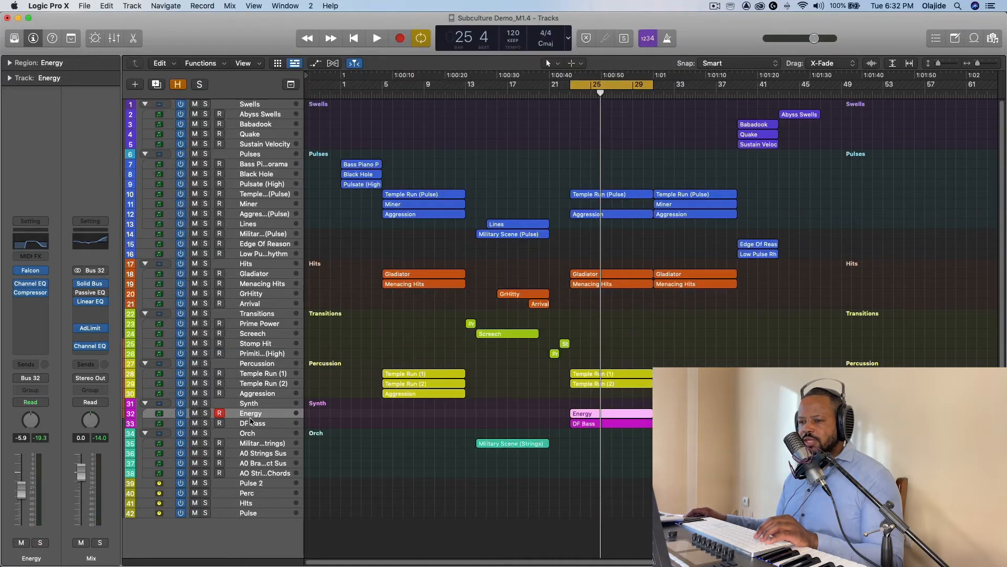
Solo the DF Bass track and audition it with its Falcon instrument open.
key(Down)
key(s)
click(31, 270)
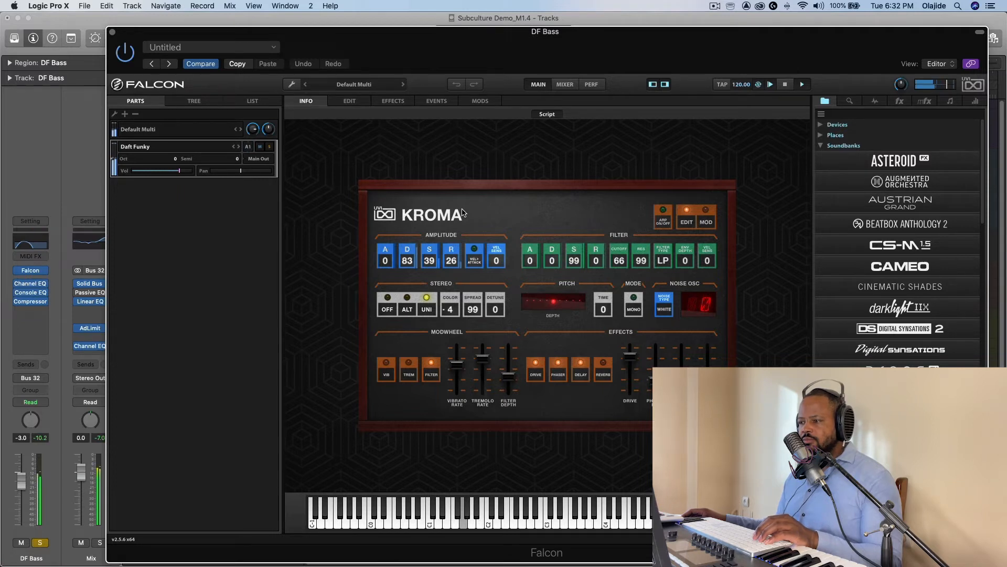
Close the DF Bass instrument window, clear the solo, and play the full arrangement within the current cycle range.
key(super+w)
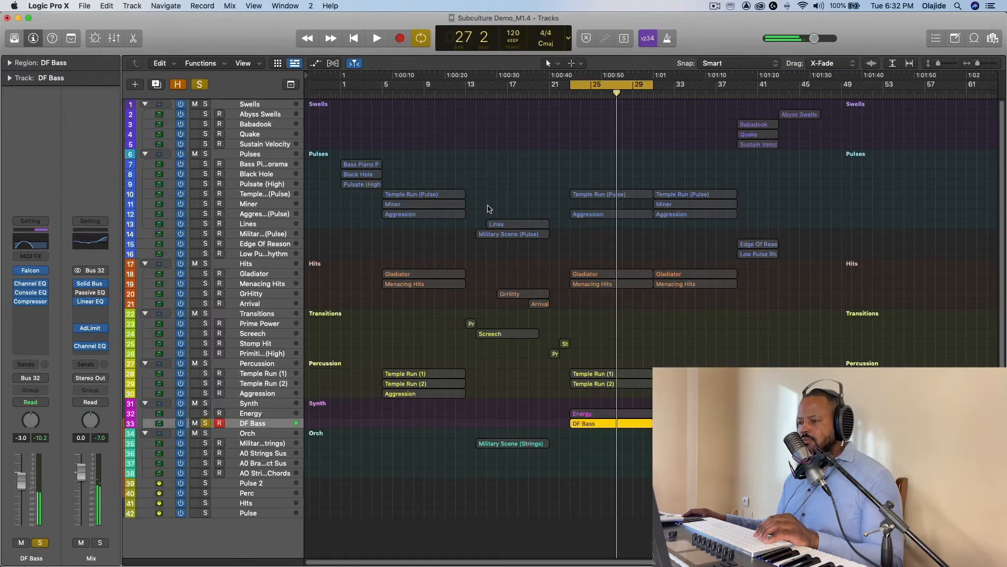
key(s)
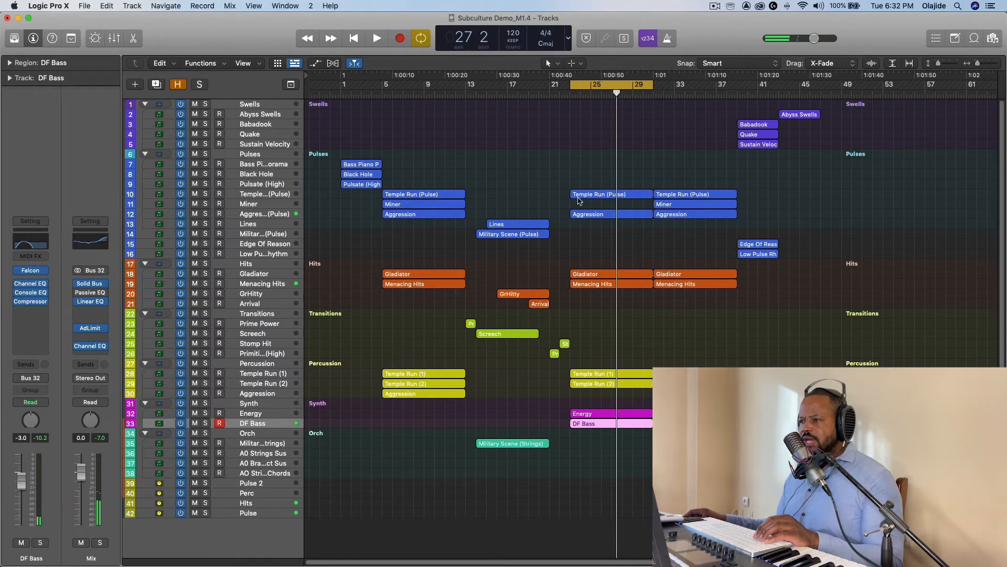
key(space)
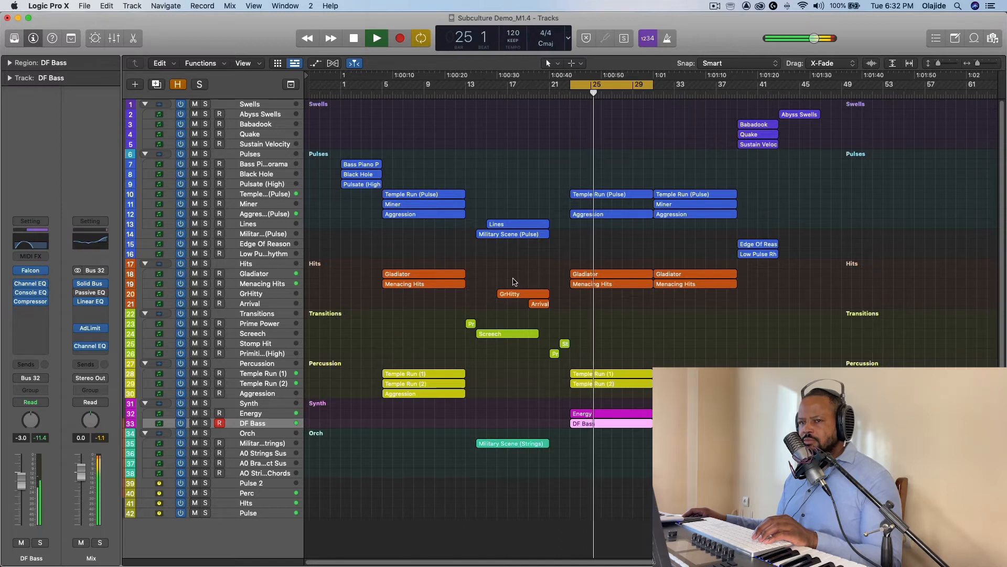
key(space)
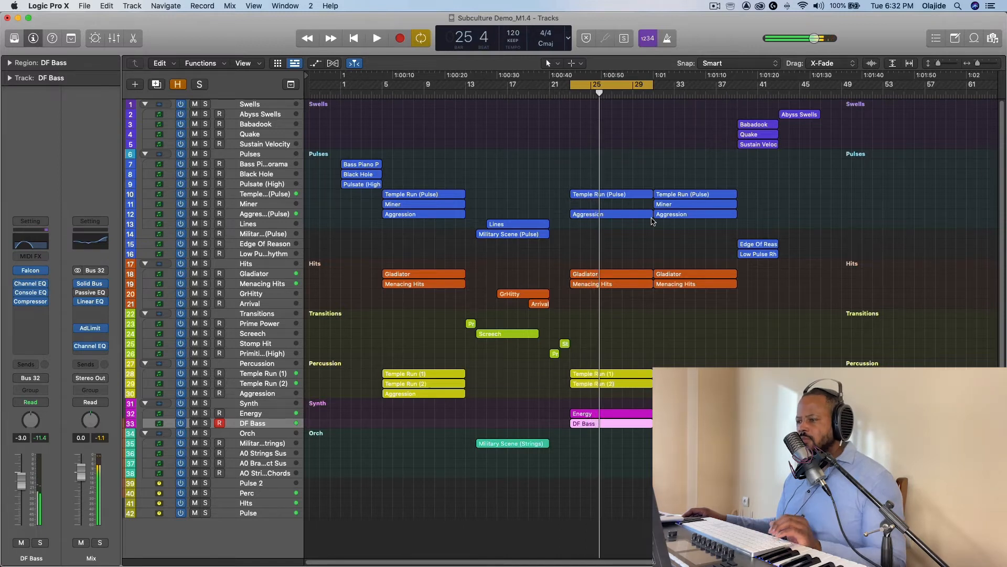
Set the cycle range to the second Miner region, audition the soloed Miner track with its Falcon instrument open, and clear the solo.
click(677, 206)
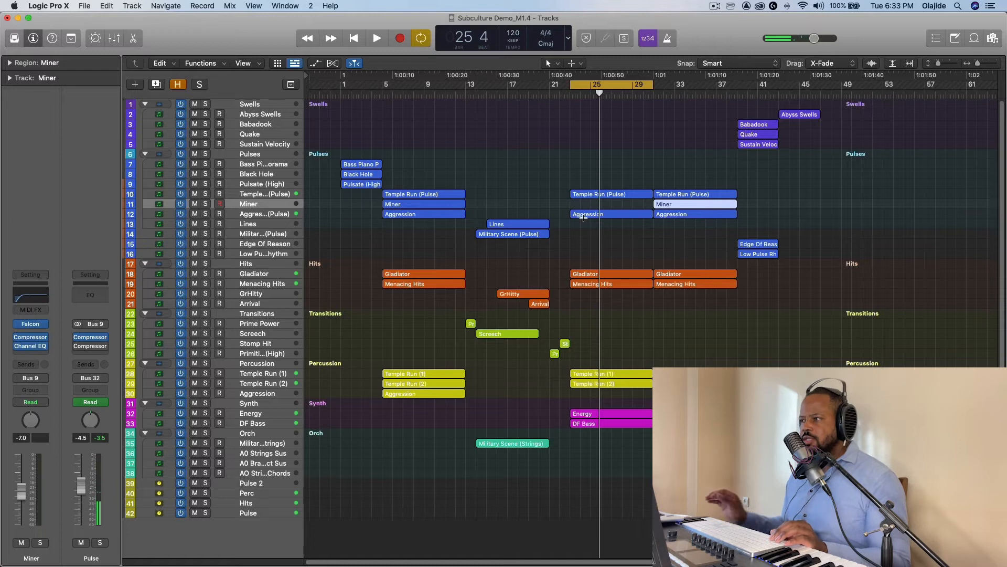
key(super+u)
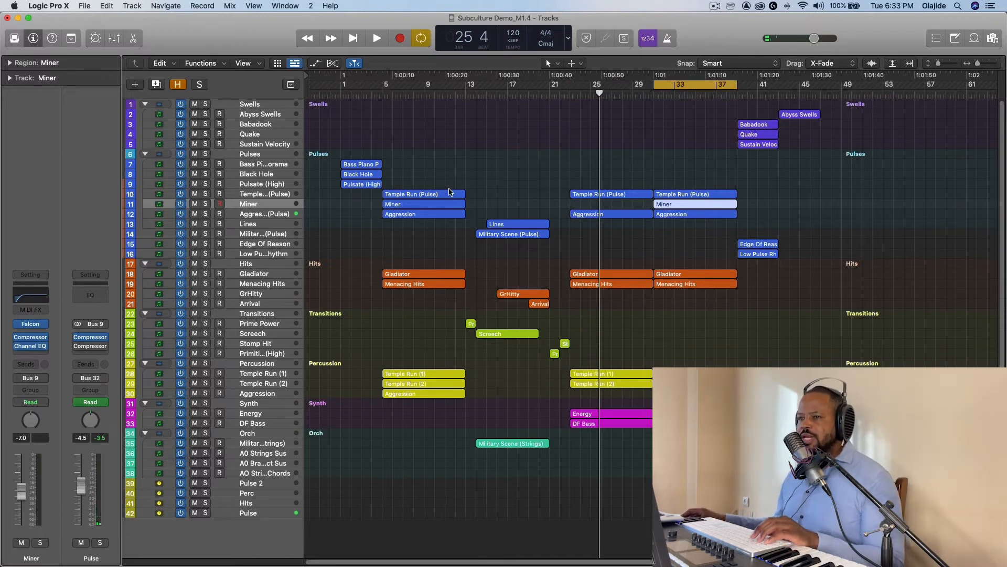
key(ctrl+s)
click(30, 323)
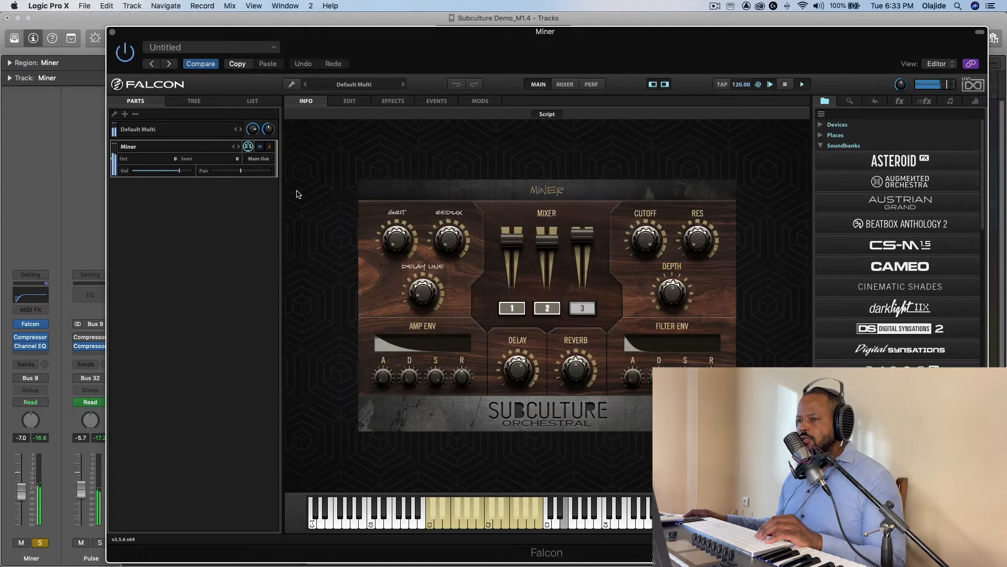
key(super+w)
key(ctrl+s)
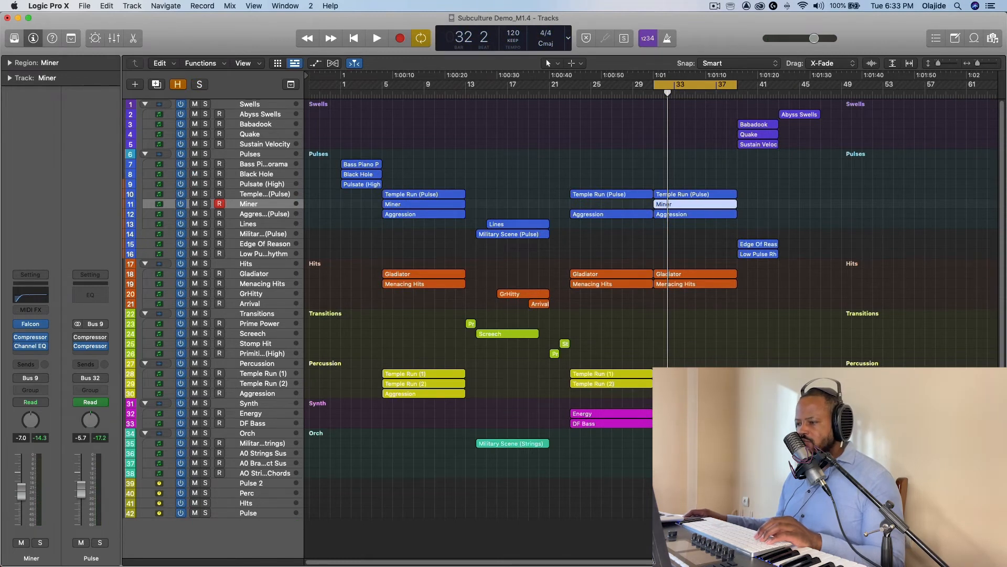
Solo the A0 Strings Sus track, audition it with its Falcon instrument open, and clear the solo.
click(682, 454)
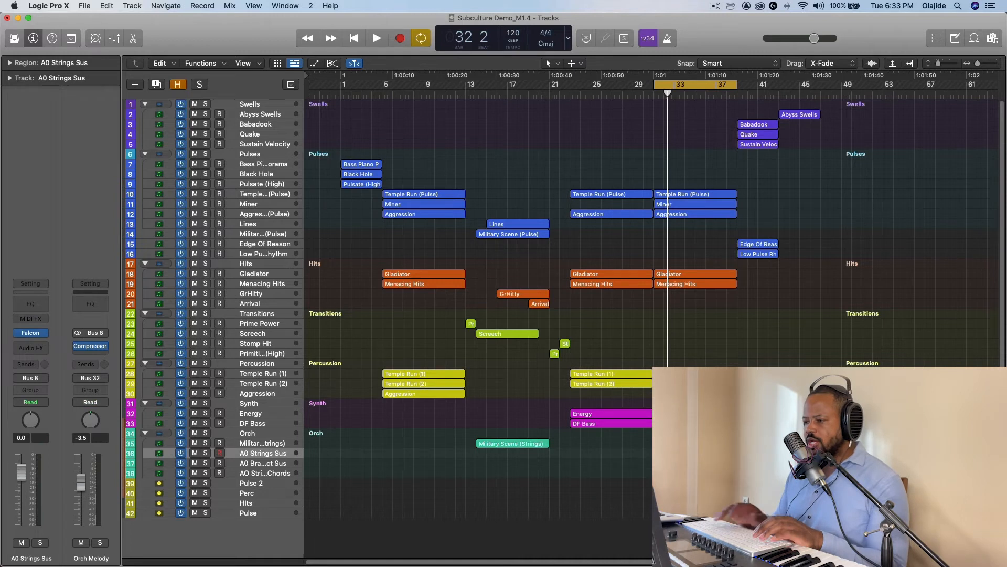
key(s)
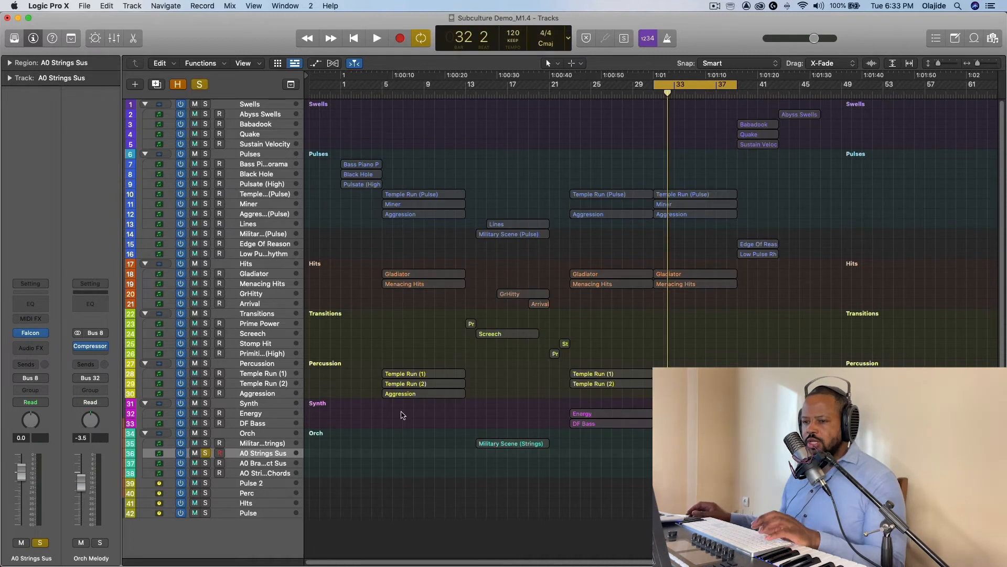
click(32, 333)
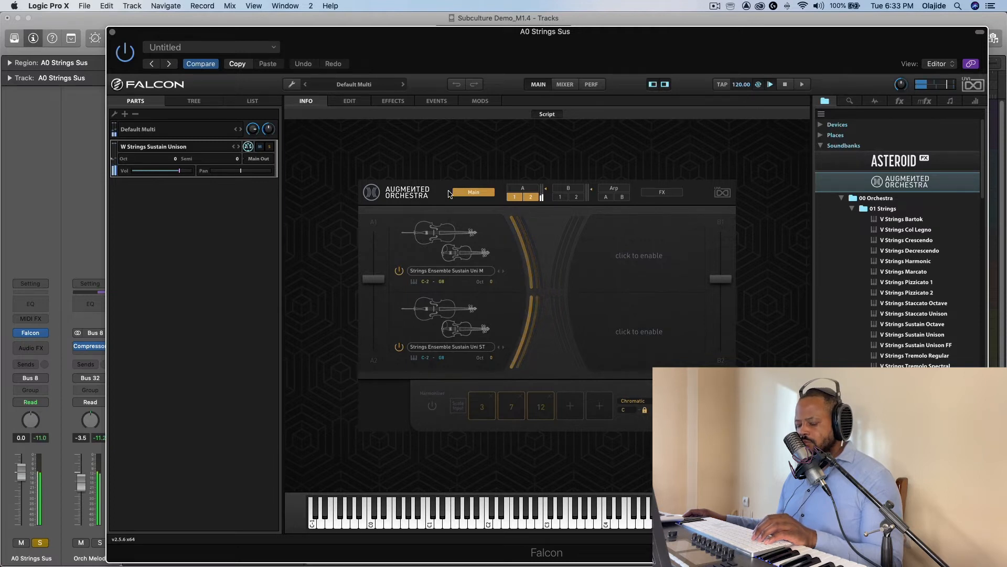
key(super+w)
key(s)
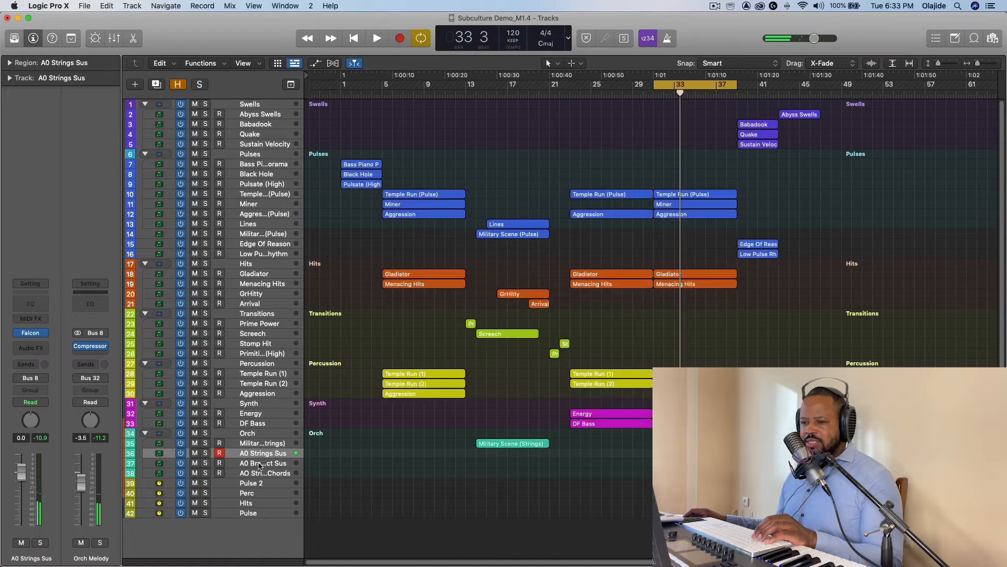
Solo the A0 Brass Oct Sus track, audition it with its Falcon instrument open, and clear the solo.
click(262, 461)
key(s)
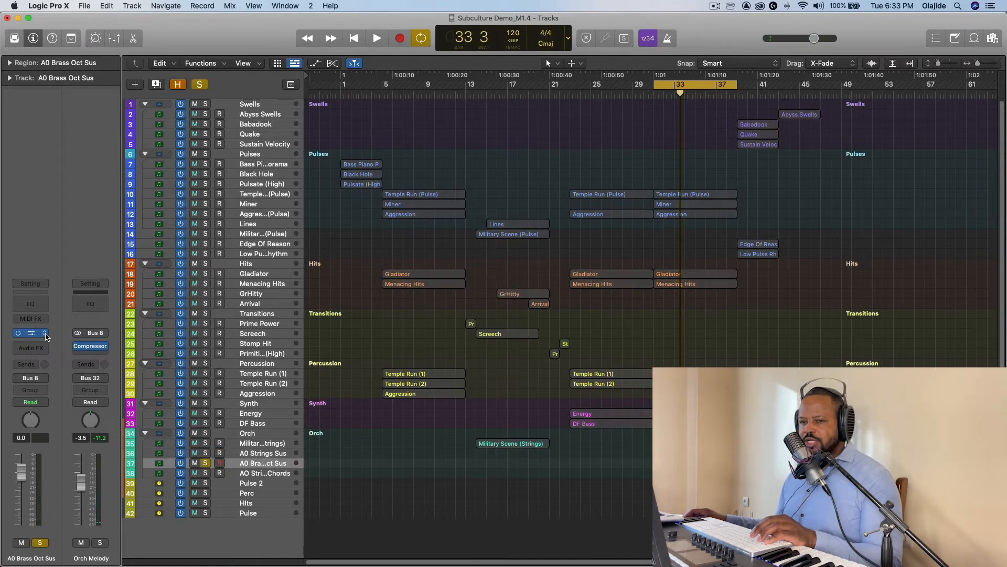
click(32, 334)
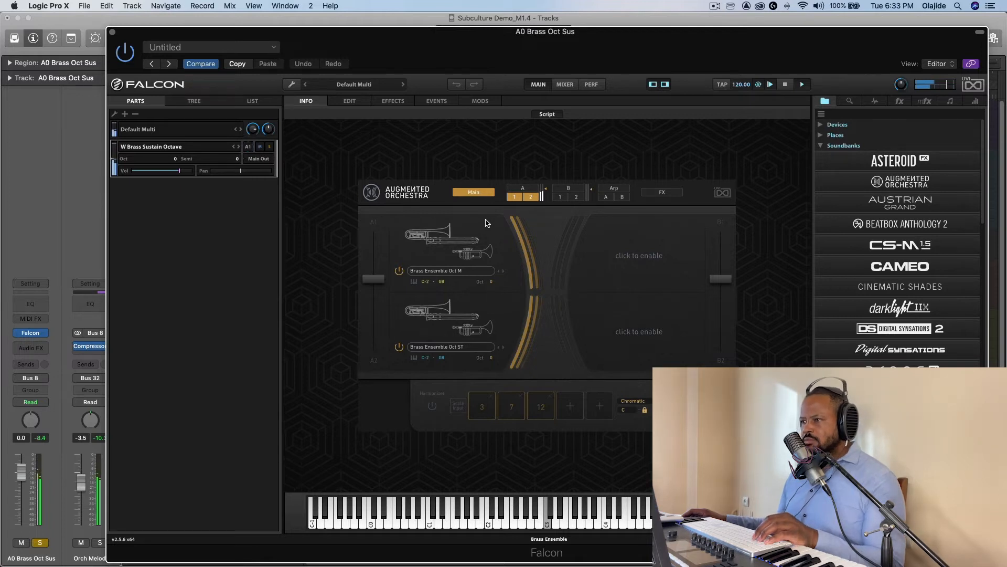
key(super+w)
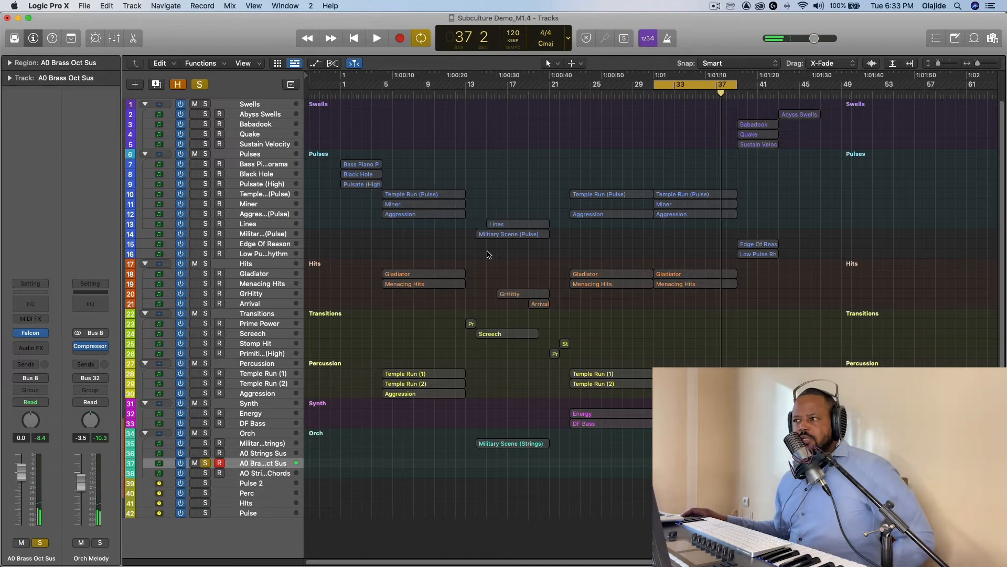
click(205, 463)
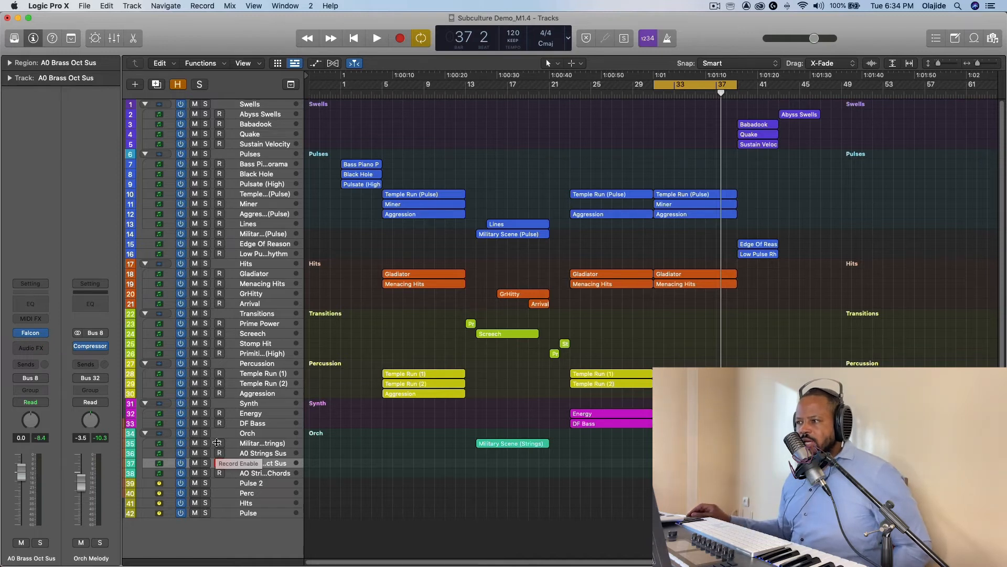
click(219, 462)
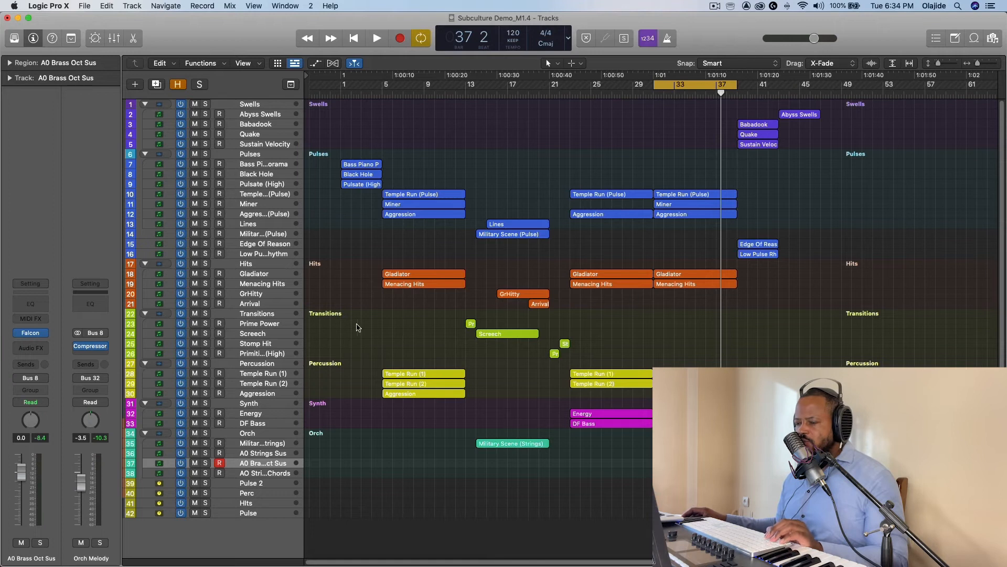
Examine the side-chain source of the Perc bus Compressor from the Temple Run (1) track, and close the plug-in.
click(266, 365)
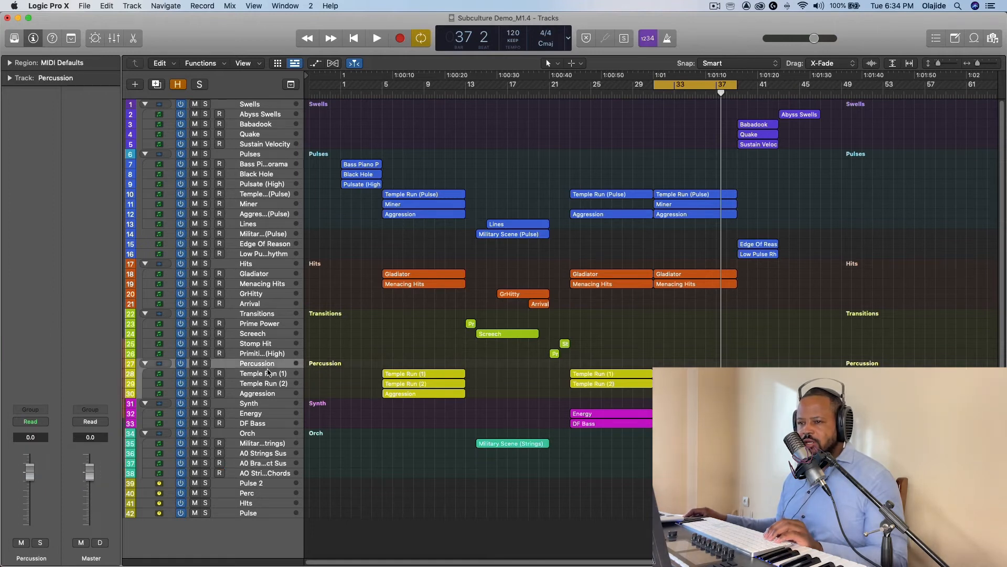
click(268, 373)
click(90, 328)
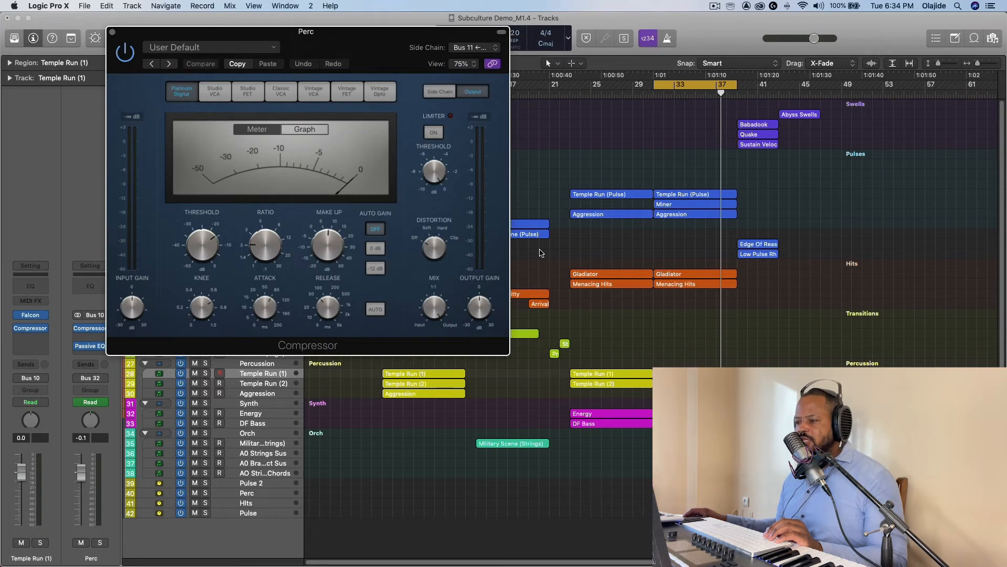
drag(416, 47, 418, 58)
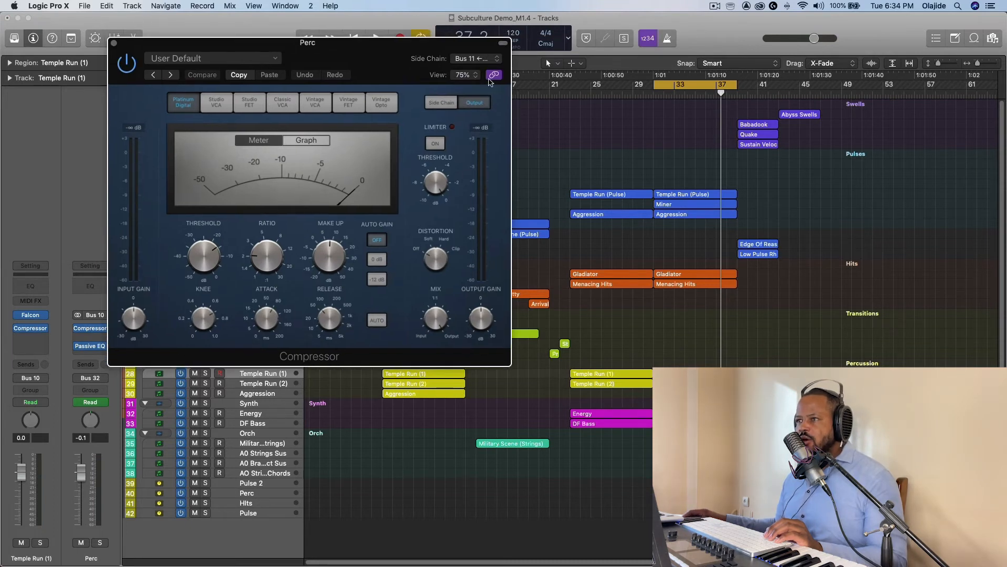
click(478, 58)
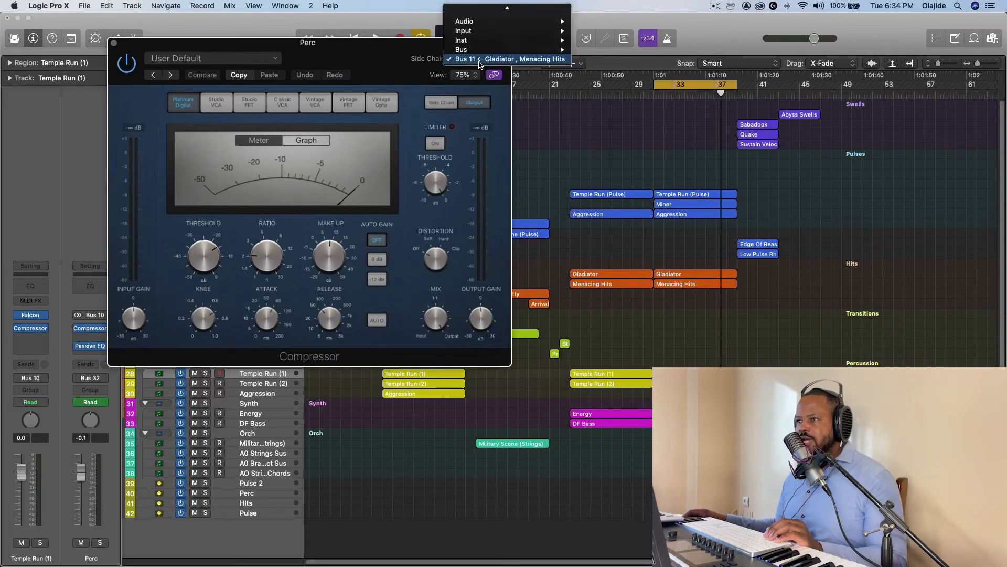
click(408, 53)
drag(387, 51, 462, 158)
click(189, 151)
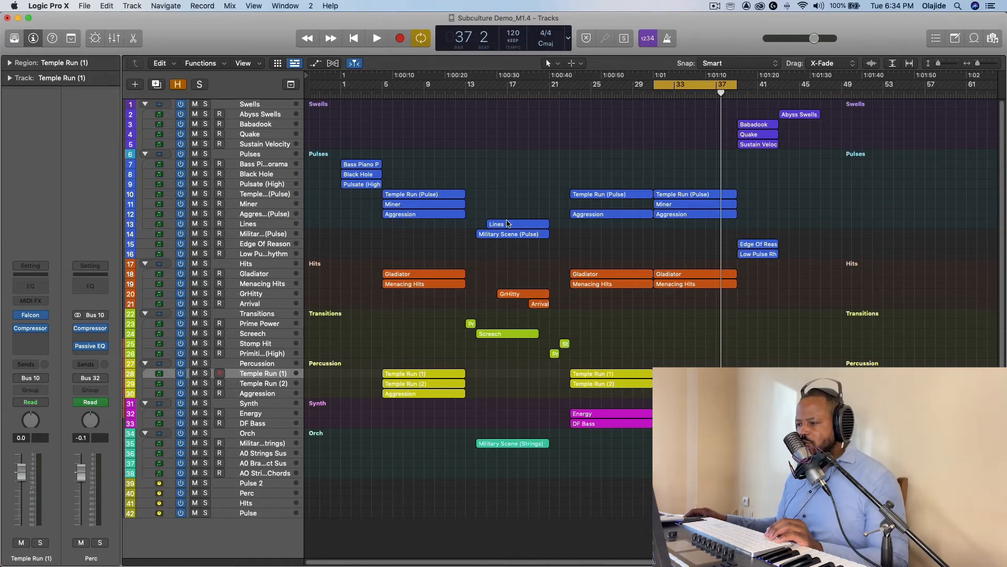
Examine the side-chain source of the Energy track's Compressor, and close the plug-in.
click(262, 413)
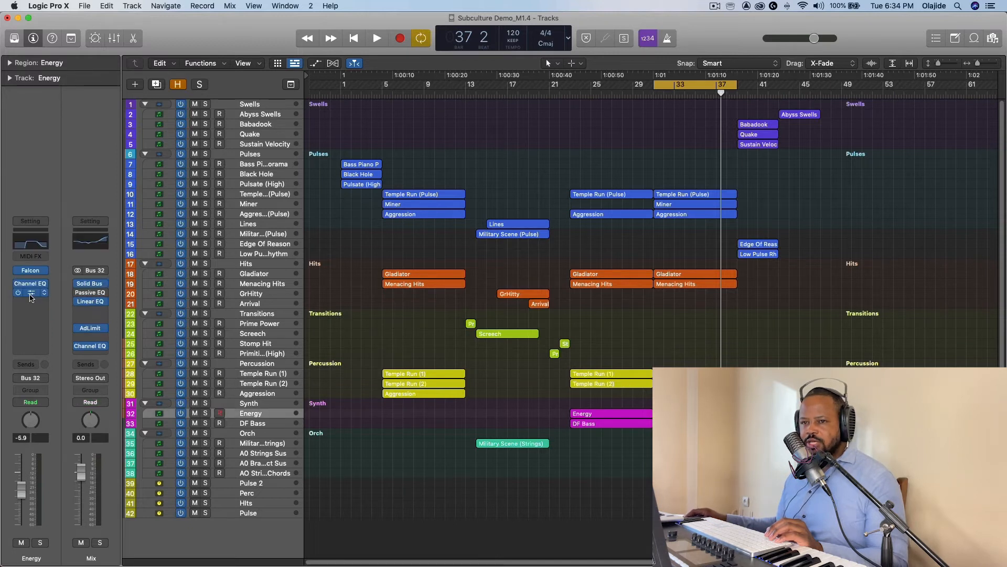
click(30, 292)
click(692, 163)
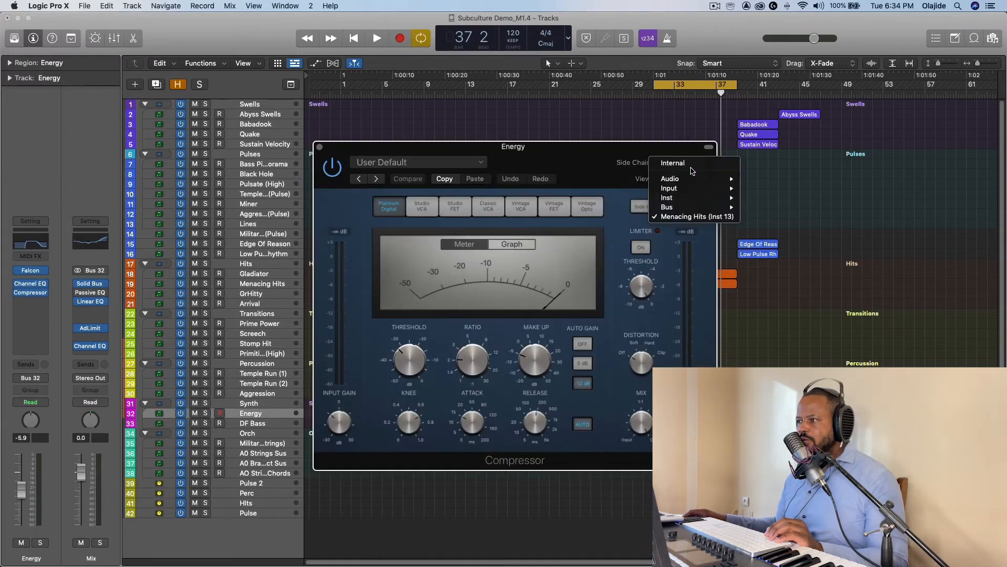
click(623, 153)
drag(623, 154, 618, 131)
click(675, 141)
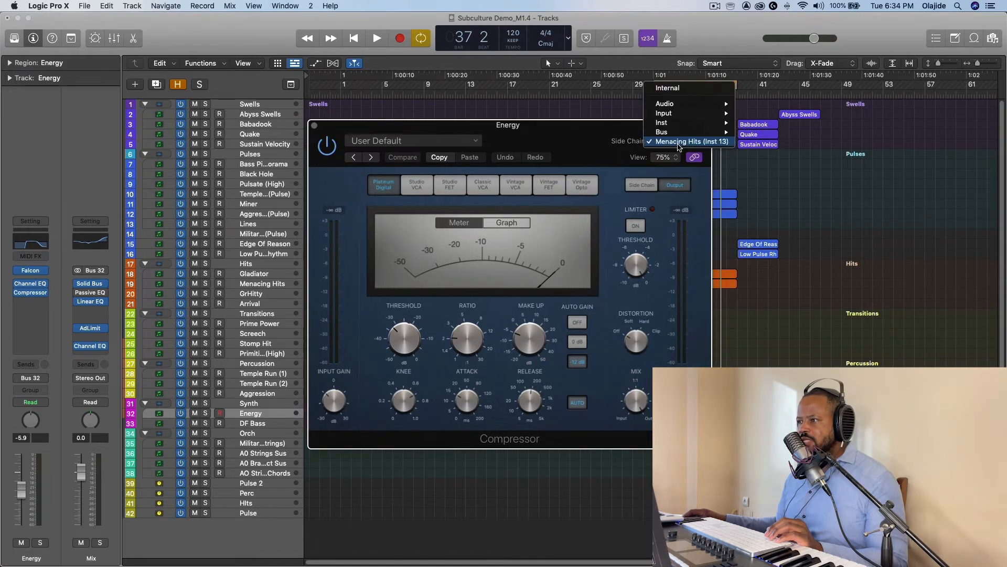
click(566, 133)
click(315, 126)
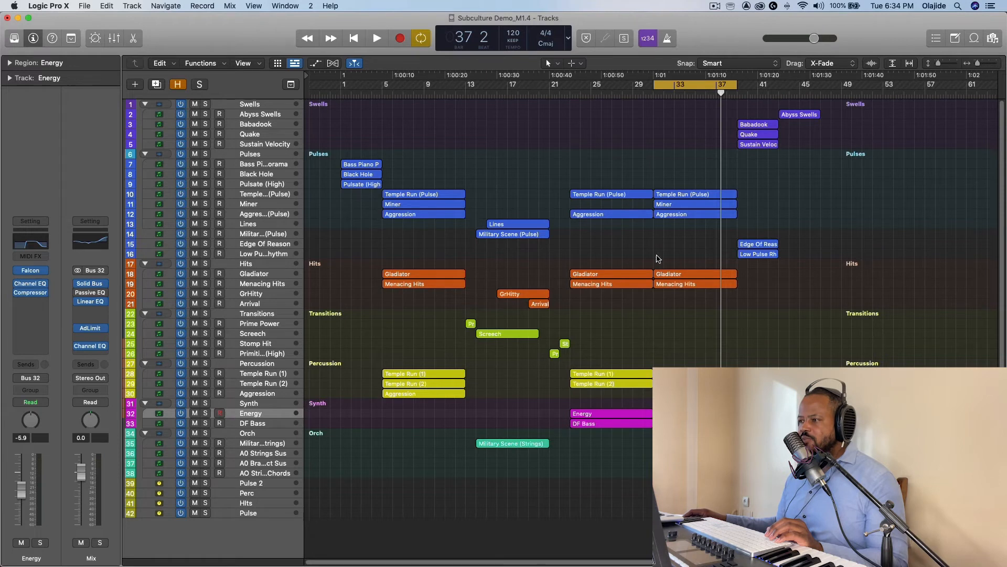
With the playhead at bar 8, examine the side-chain source of the Pulse bus's first Compressor from the Temple Run (Pulse) track.
click(281, 197)
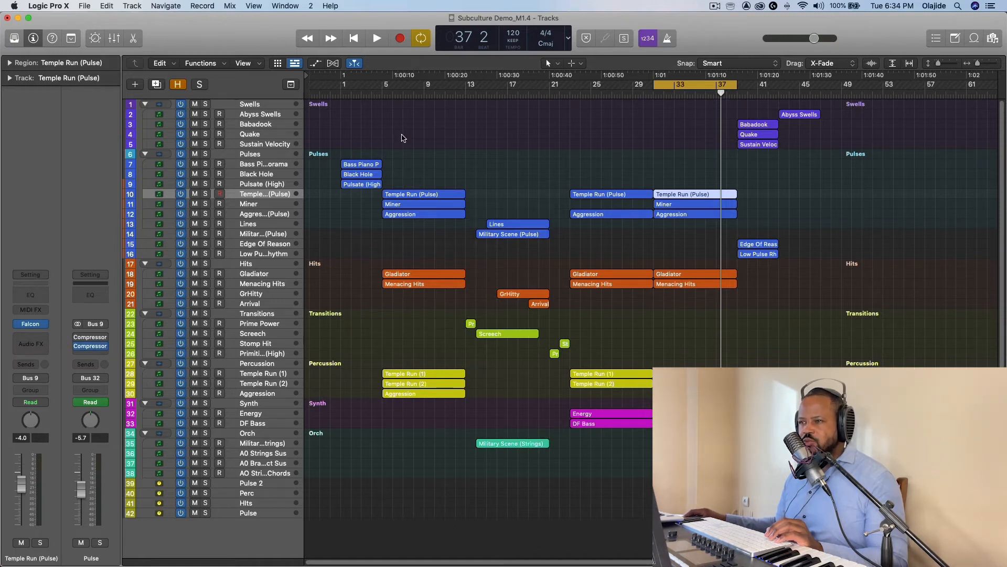
click(414, 92)
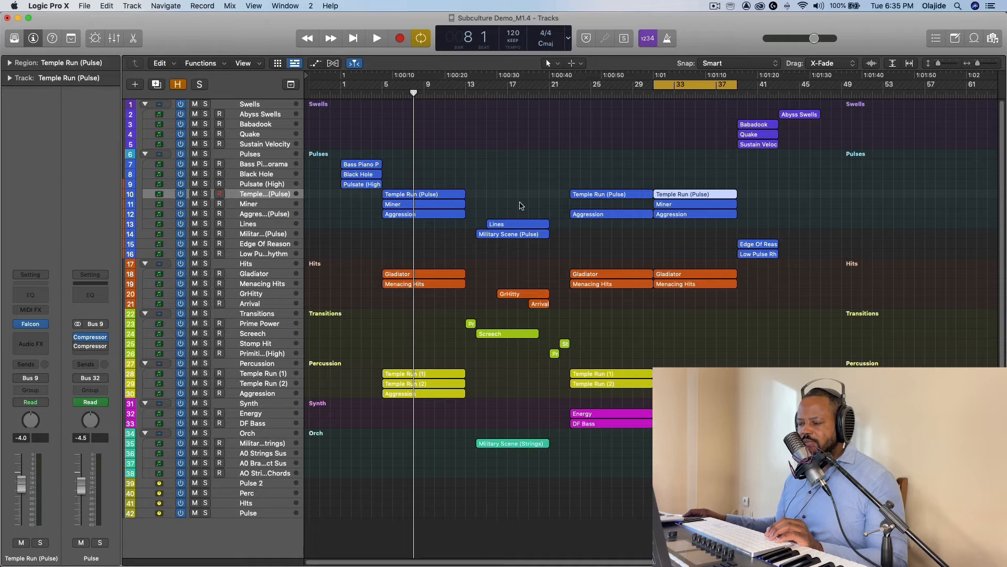
click(90, 339)
click(681, 163)
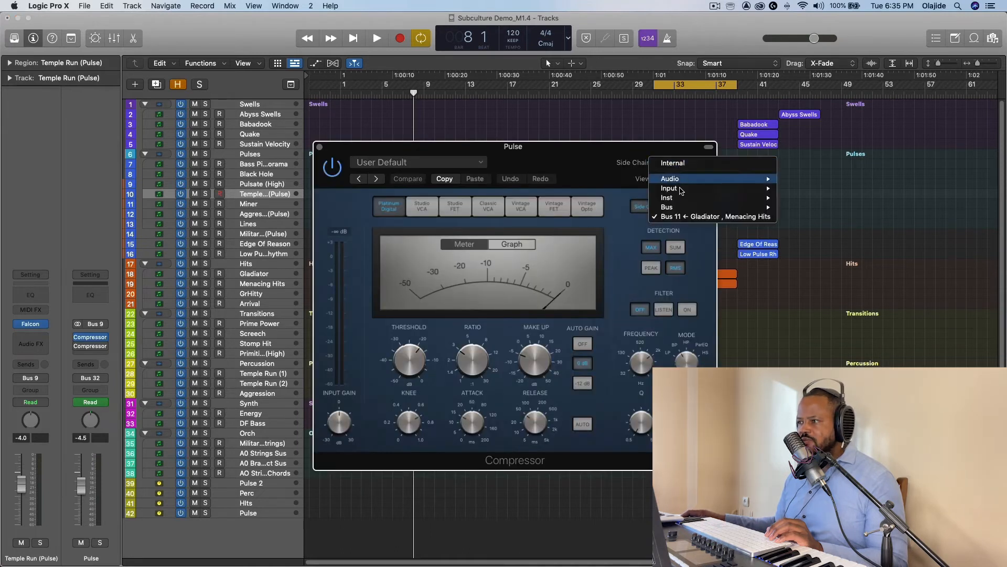
click(314, 164)
click(320, 147)
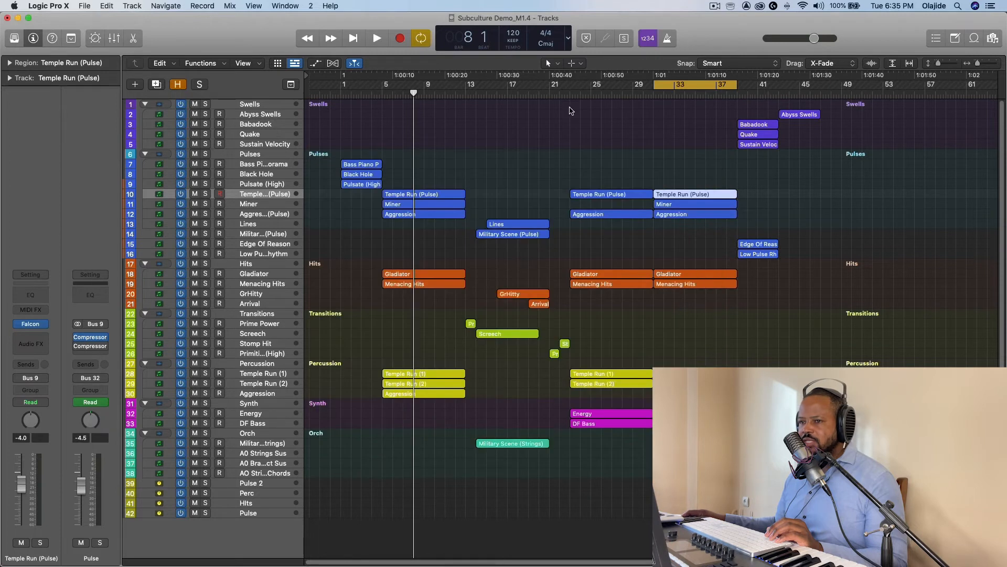
With the playhead at bar 33, examine the side-chain source of the Pulse bus's second Compressor, and close the plug-in.
drag(675, 94, 680, 94)
click(90, 346)
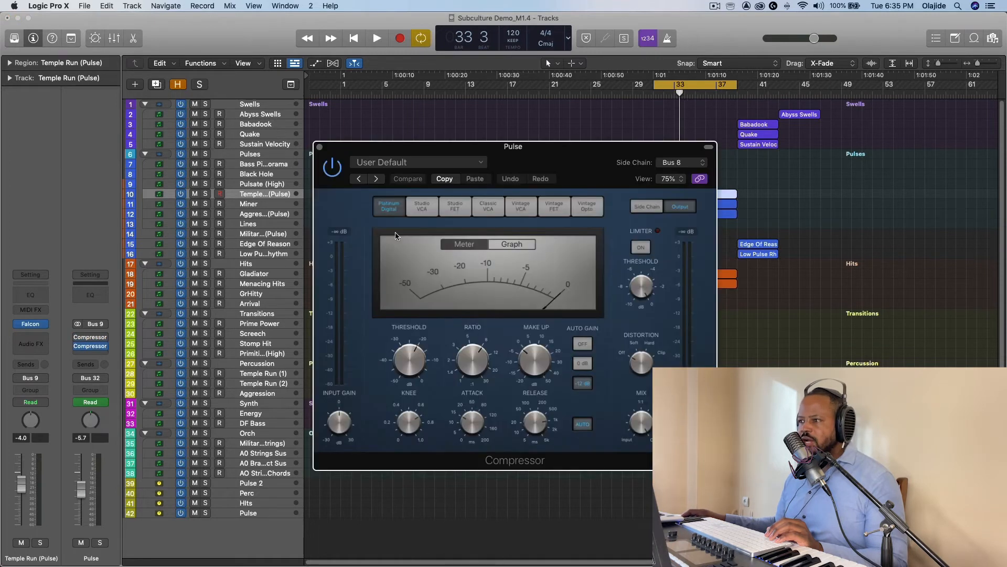
click(691, 163)
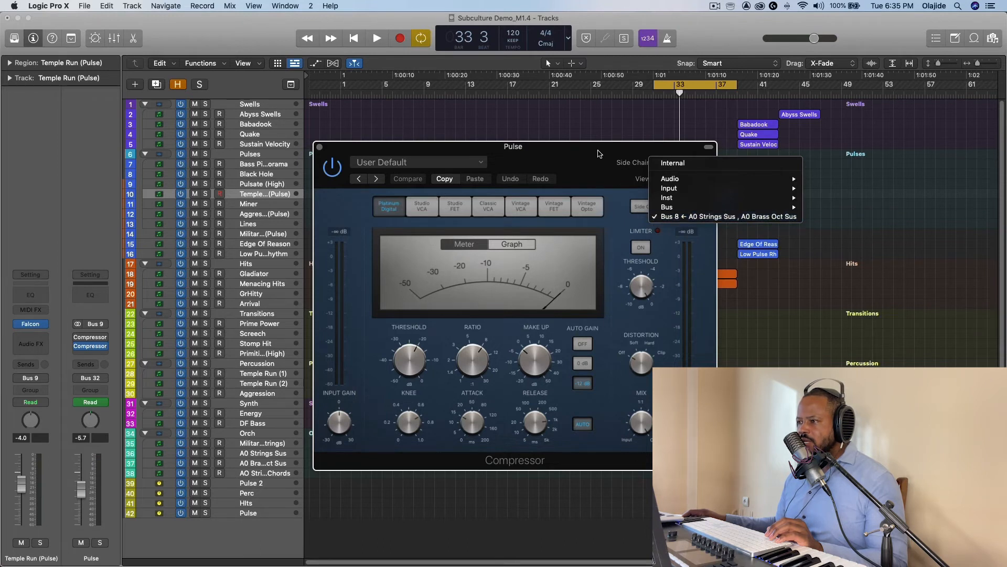
click(598, 153)
drag(598, 153, 460, 55)
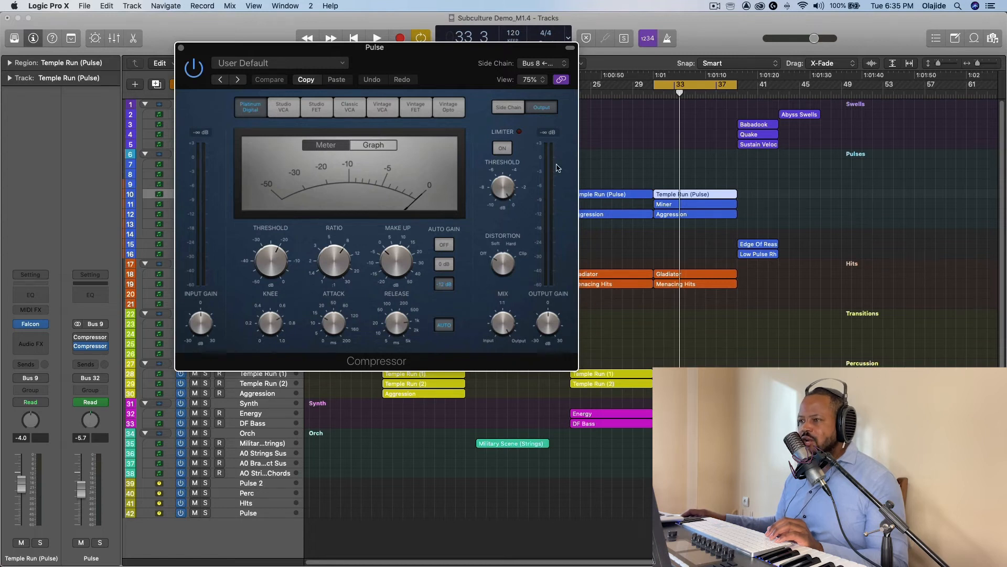
drag(451, 49, 607, 226)
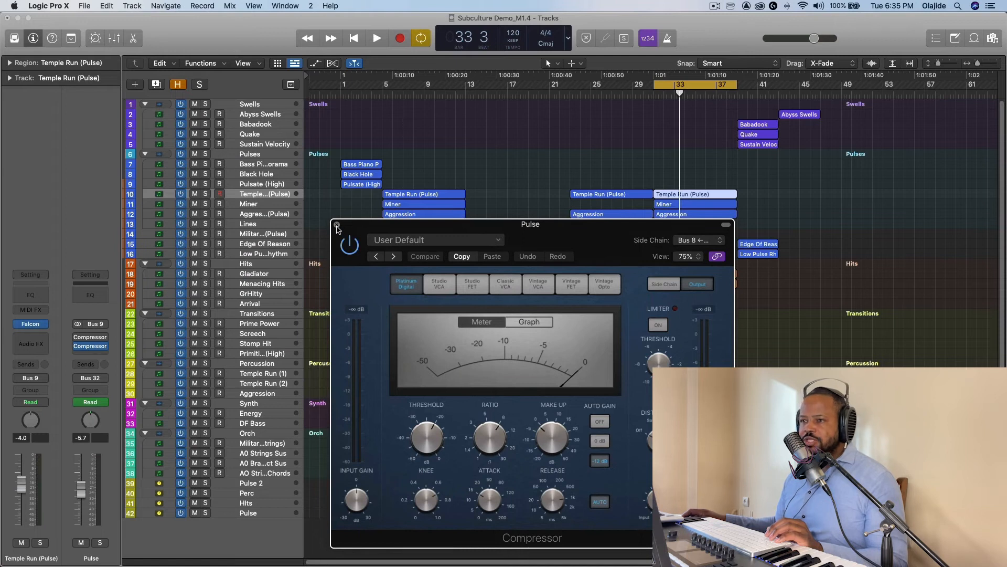
click(337, 225)
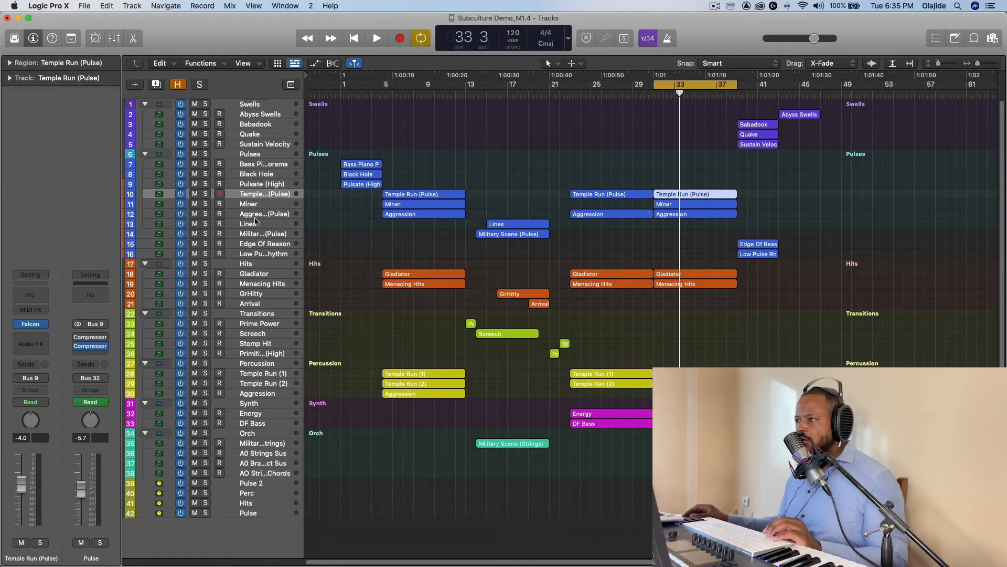
Play the full mix of the looped section around bars 33 to 37, and listen to the side-chain effect on the Pulse bus.
key(space)
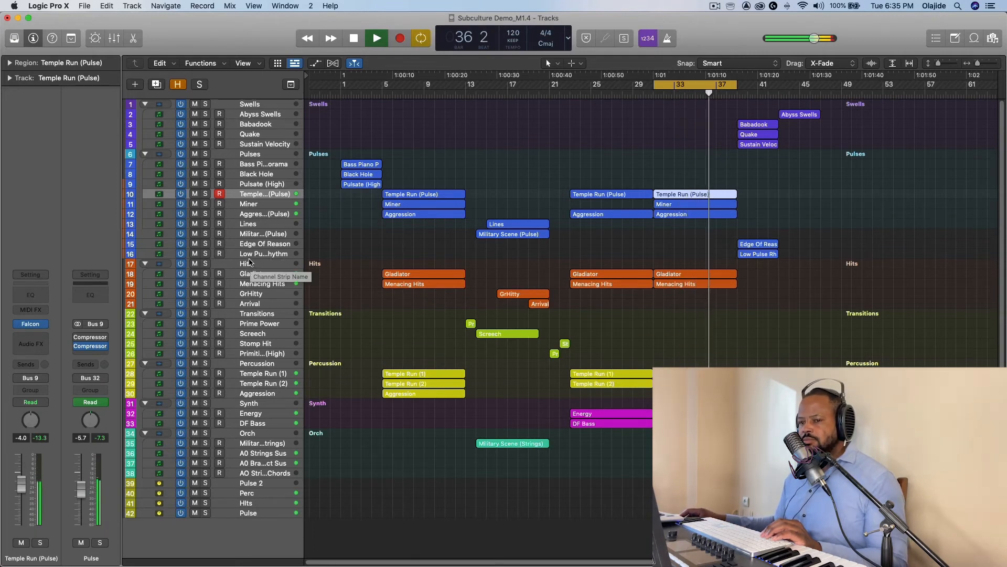
key(space)
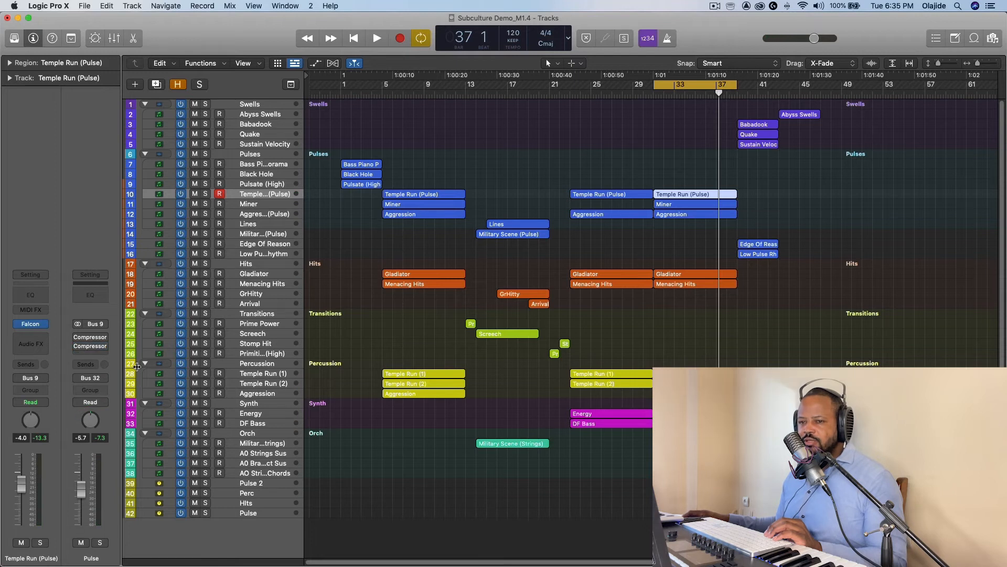
key(space)
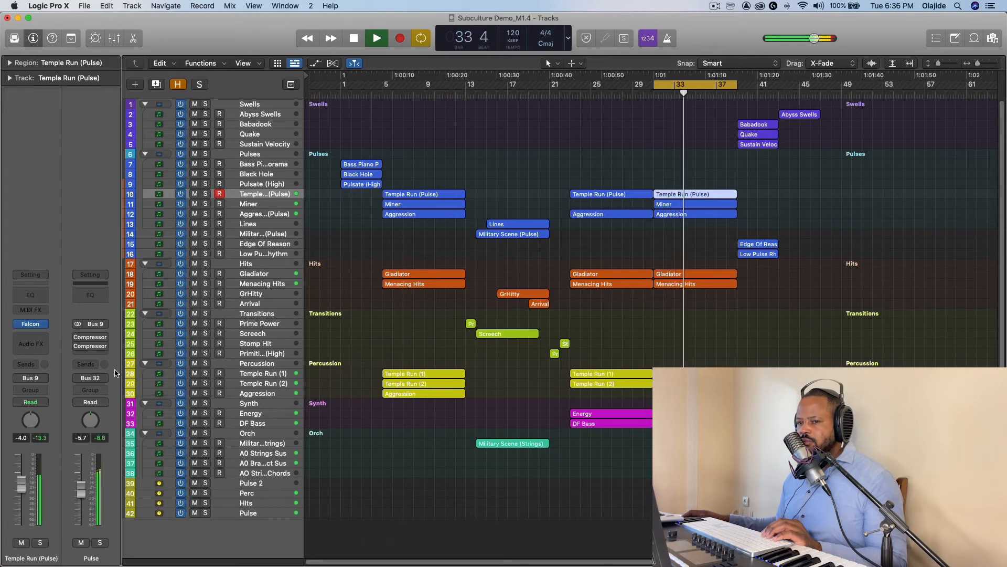
key(space)
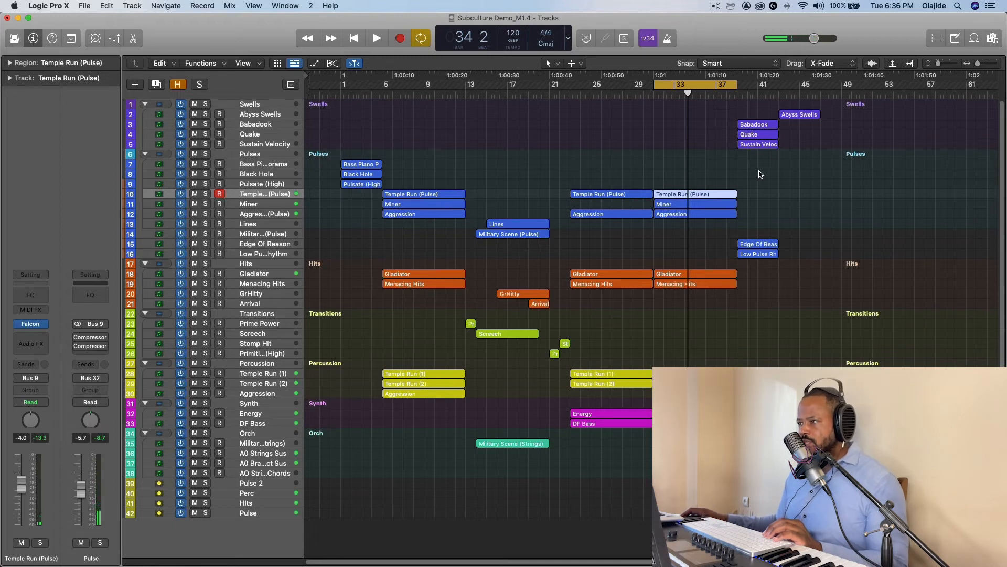
Loop the Babadook, Quake and Sustain Velocity regions, and audition the Babadook track soloed with its Falcon preset shown.
drag(760, 174, 761, 110)
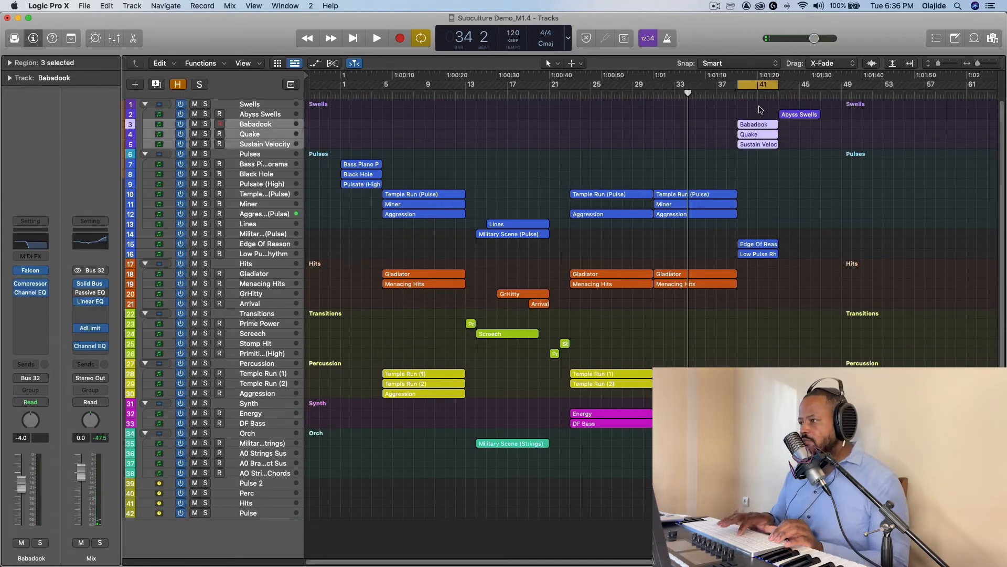
click(268, 123)
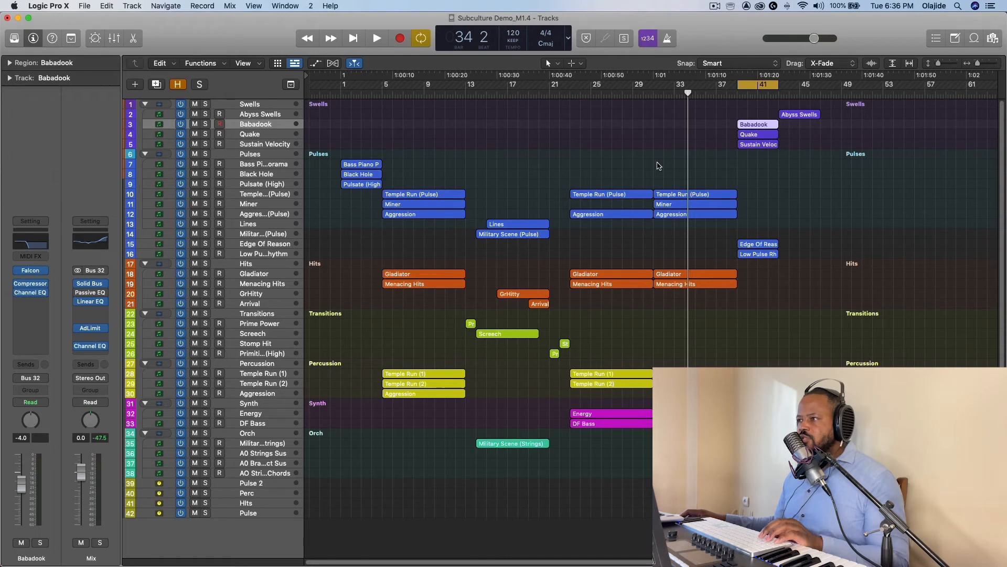
mouse_move(44, 294)
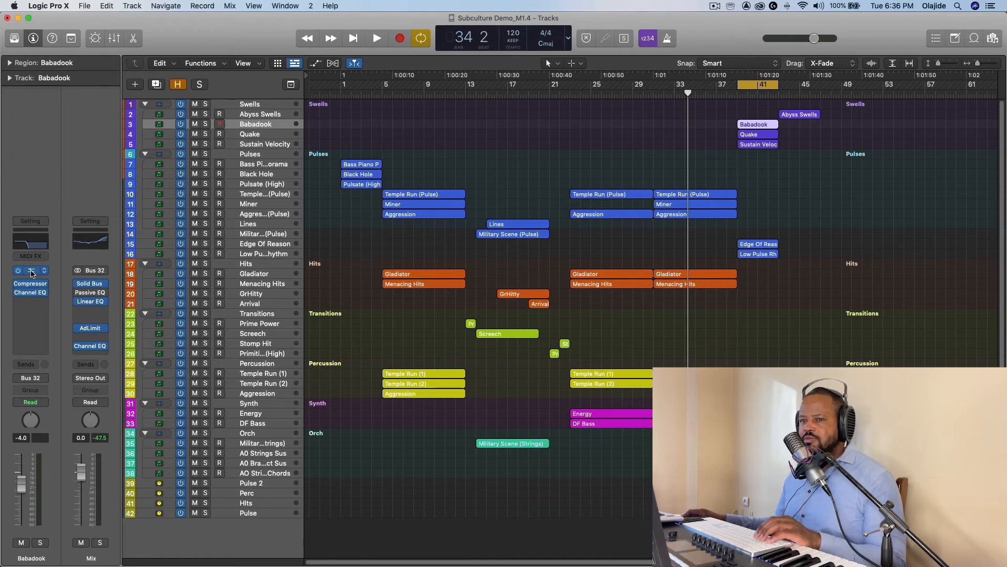
click(32, 269)
key(s)
key(space)
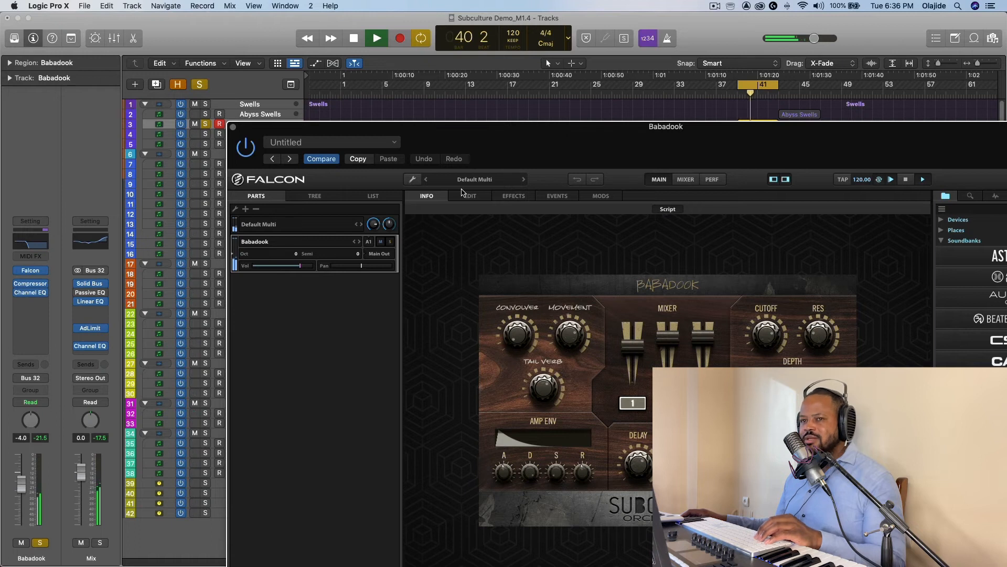
Examine the Babadook track's Channel EQ, then close it, stop playback and unsolo the track.
click(28, 297)
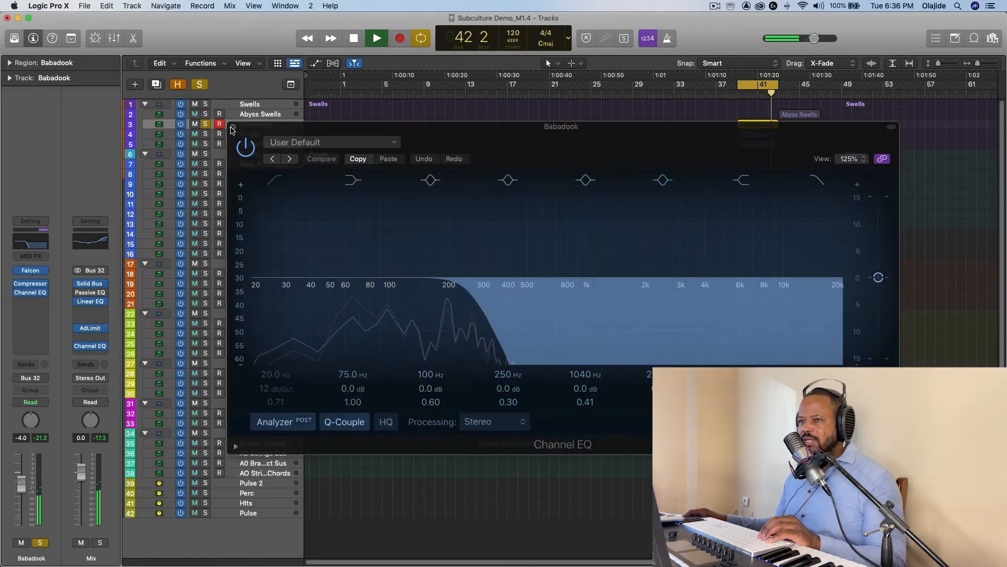
click(233, 127)
key(space)
key(s)
Solo the Quake track, audition it with its Falcon preset shown, and close the plug-in.
click(272, 135)
key(s)
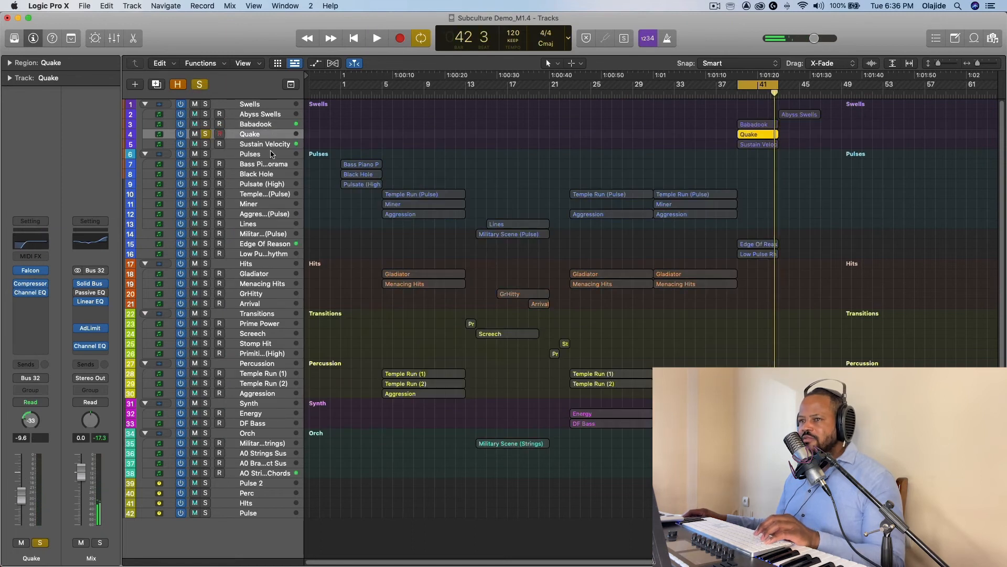
click(30, 271)
key(space)
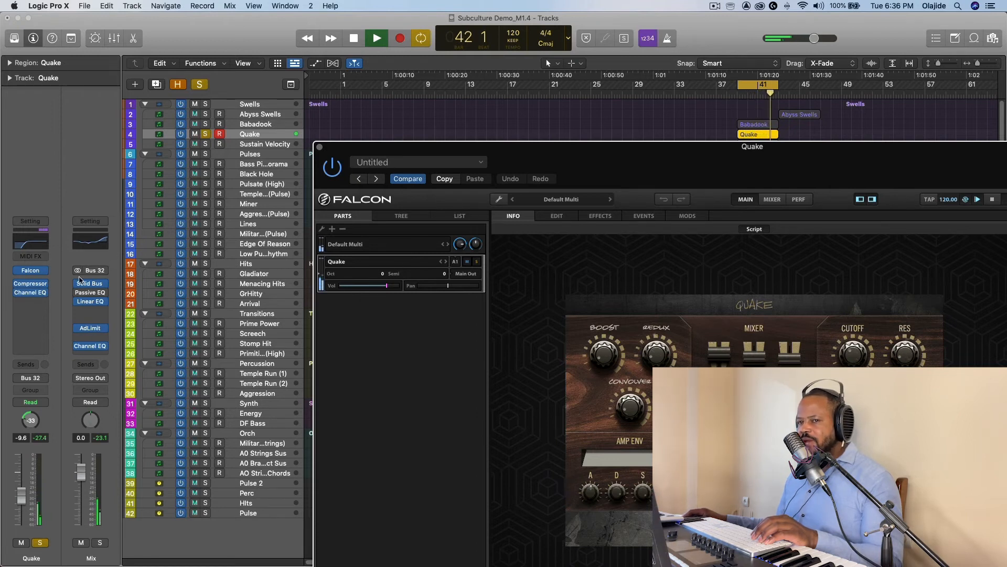
click(320, 147)
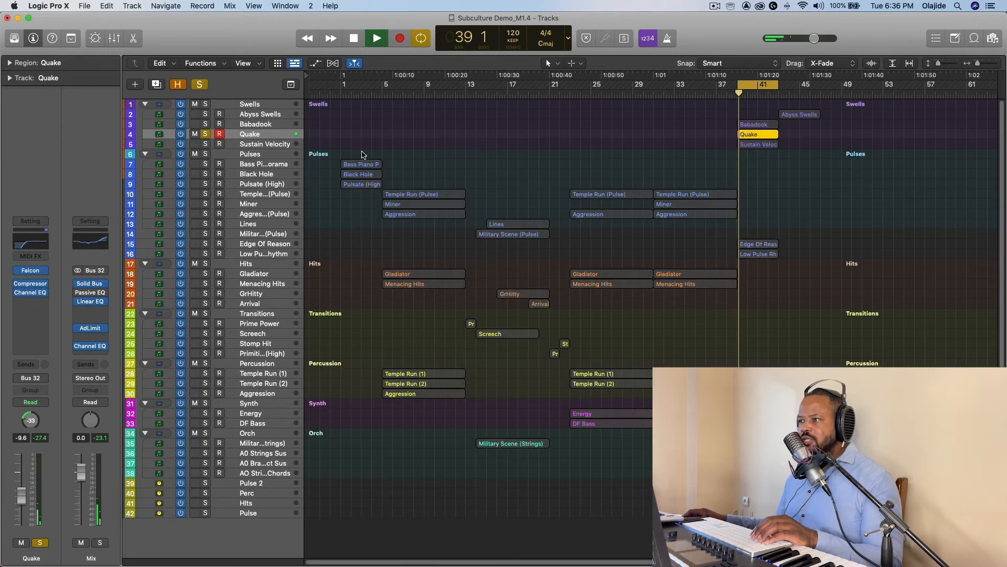
key(space)
Audition the Sustain Velocity track soloed while the Quake track's Falcon preset is open, and close the plug-in.
click(206, 144)
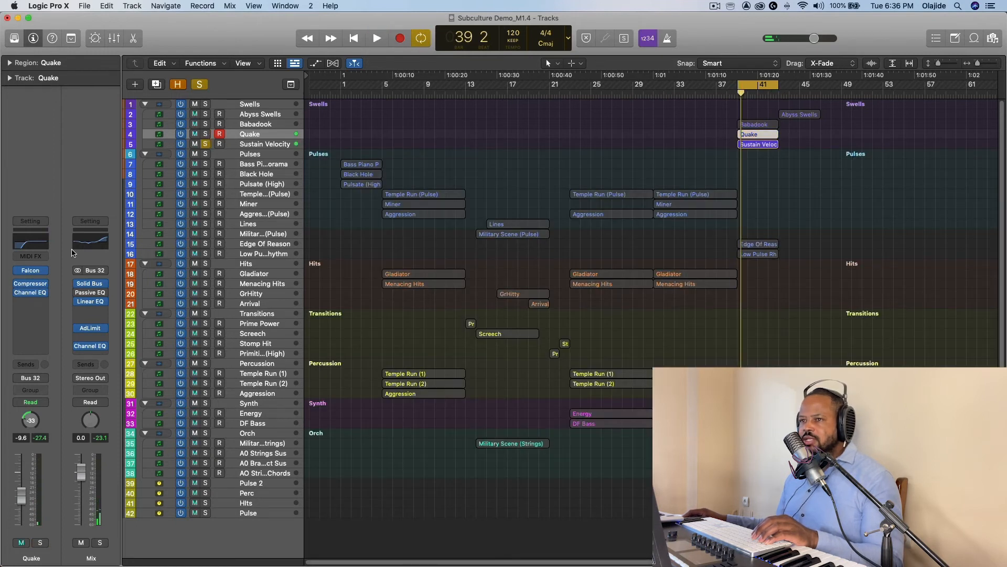
click(30, 270)
drag(569, 163, 487, 89)
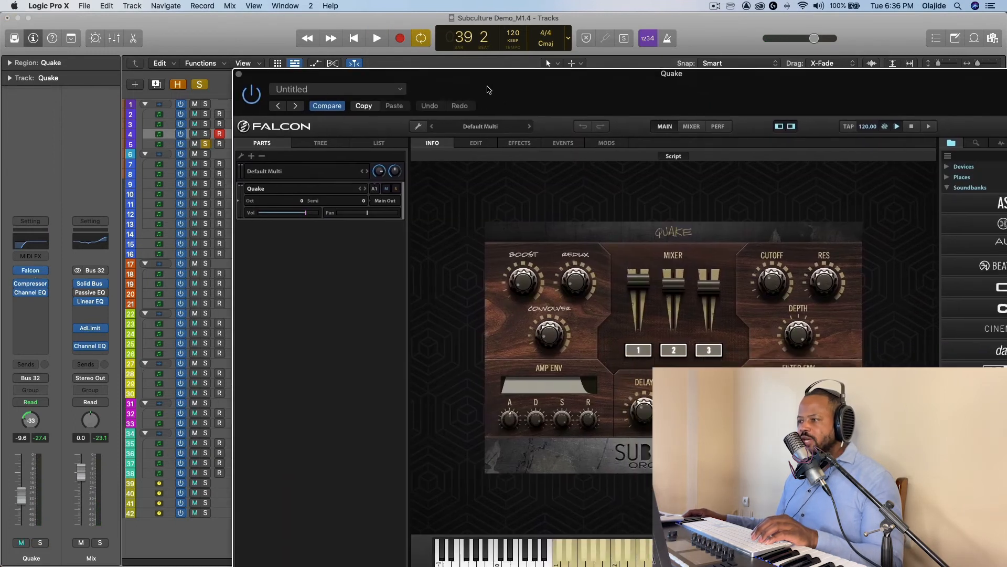
key(space)
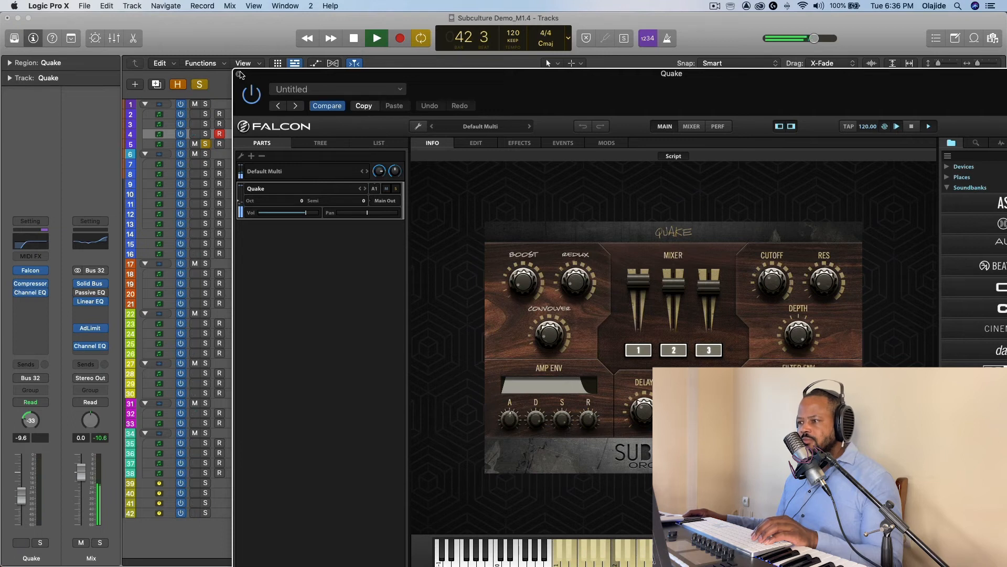
click(239, 74)
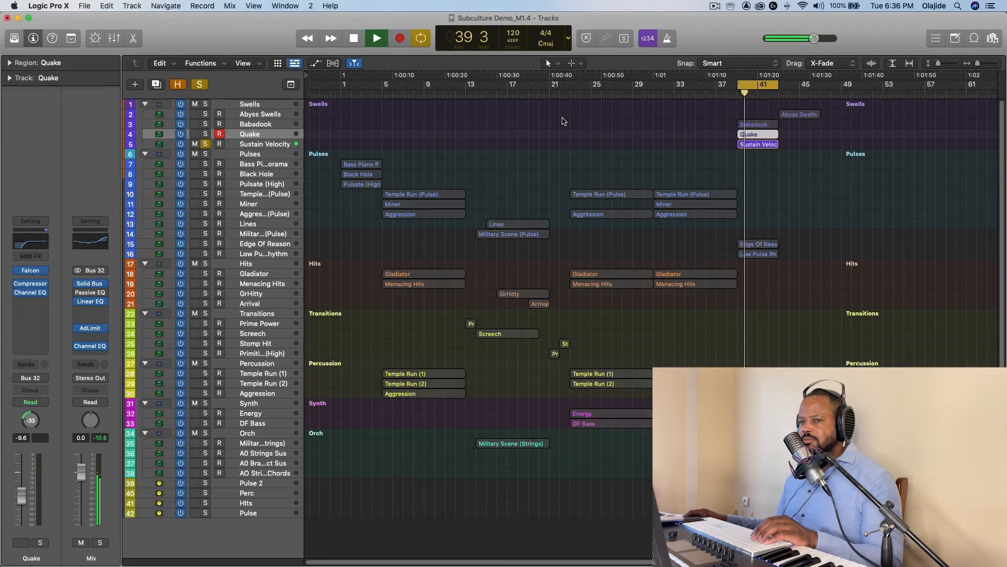
key(space)
Loop and solo the Abyss Swells track, audition it with its Falcon preset shown, then close the plug-in and unsolo the track.
click(813, 136)
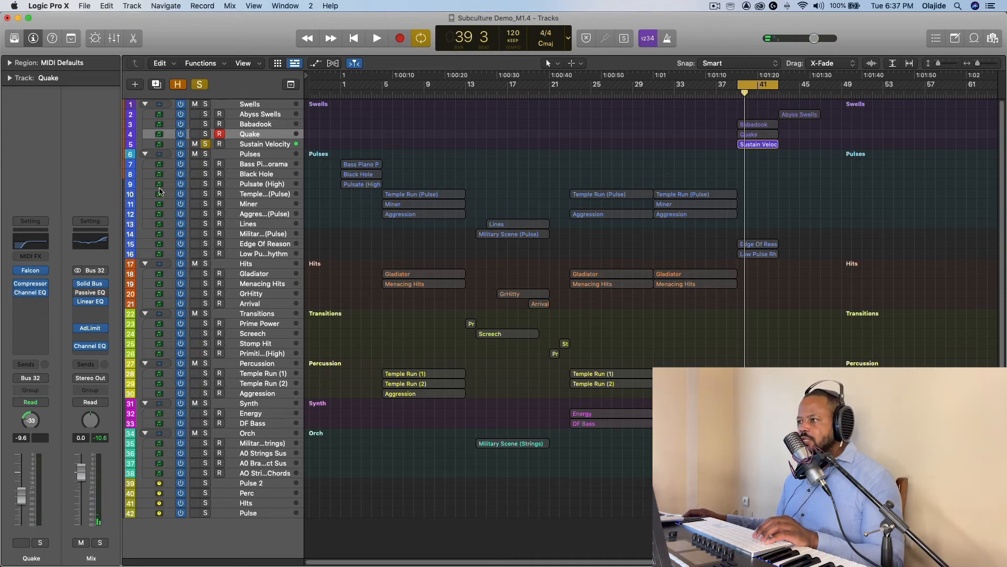
key(Right)
click(30, 270)
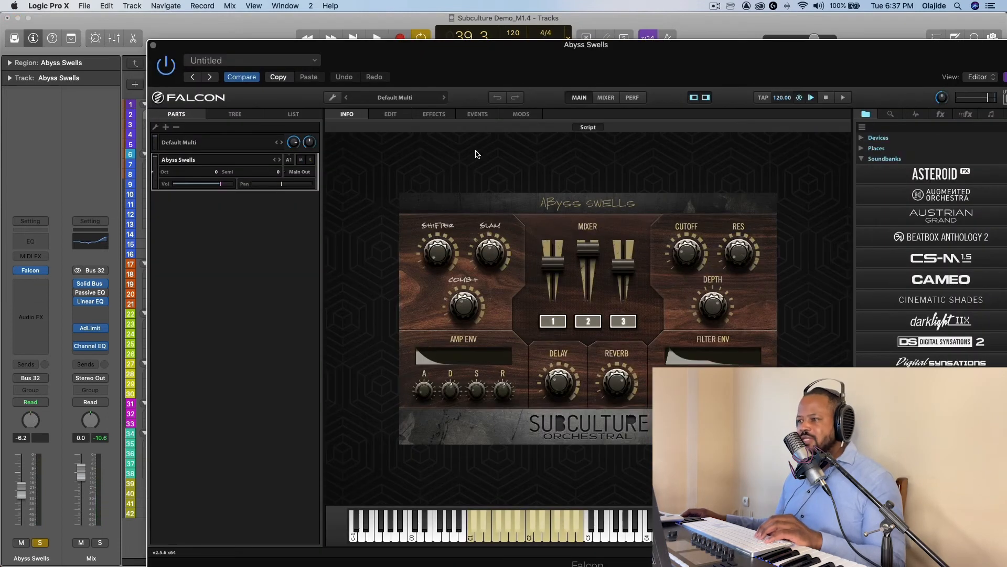
key(space)
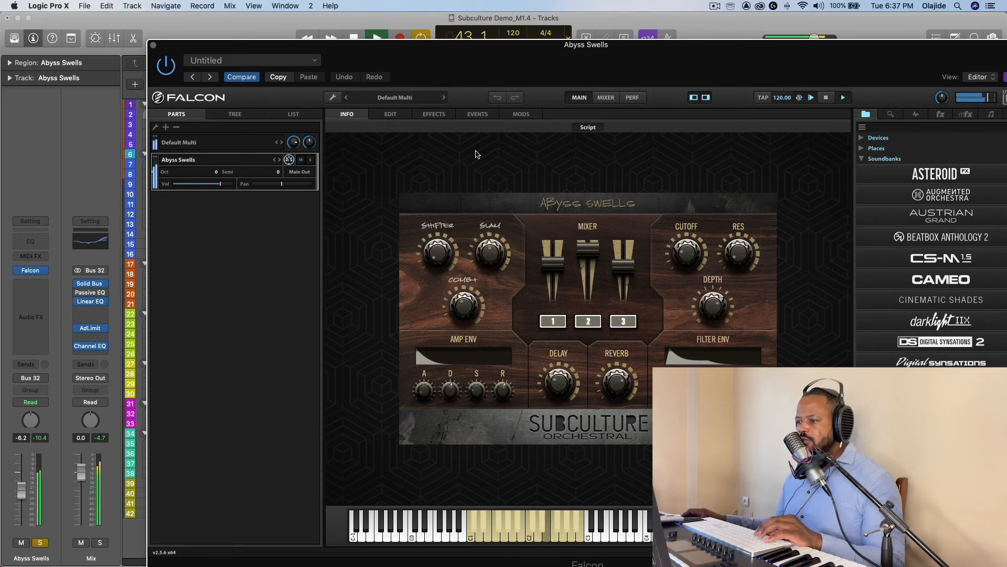
key(space)
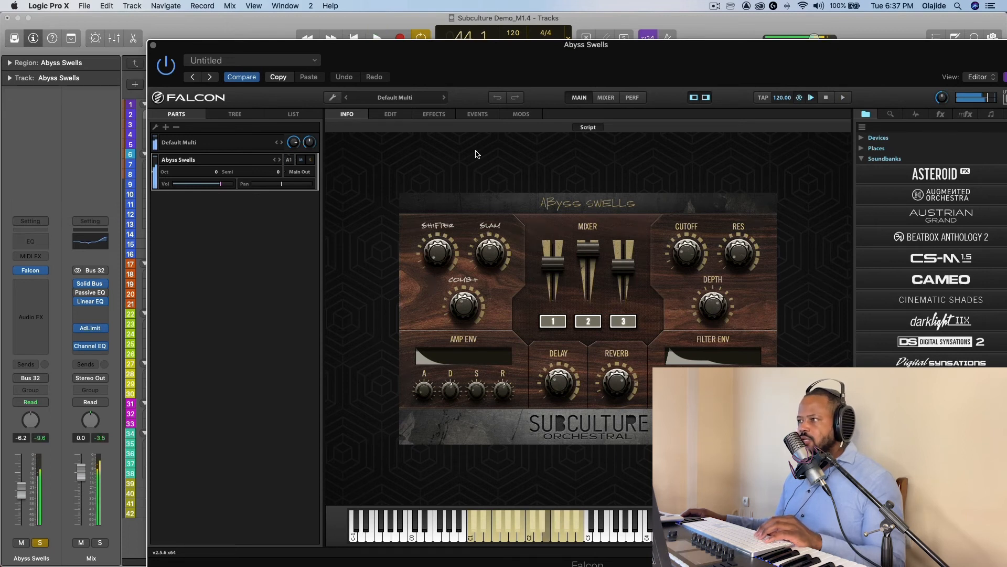
key(super+w)
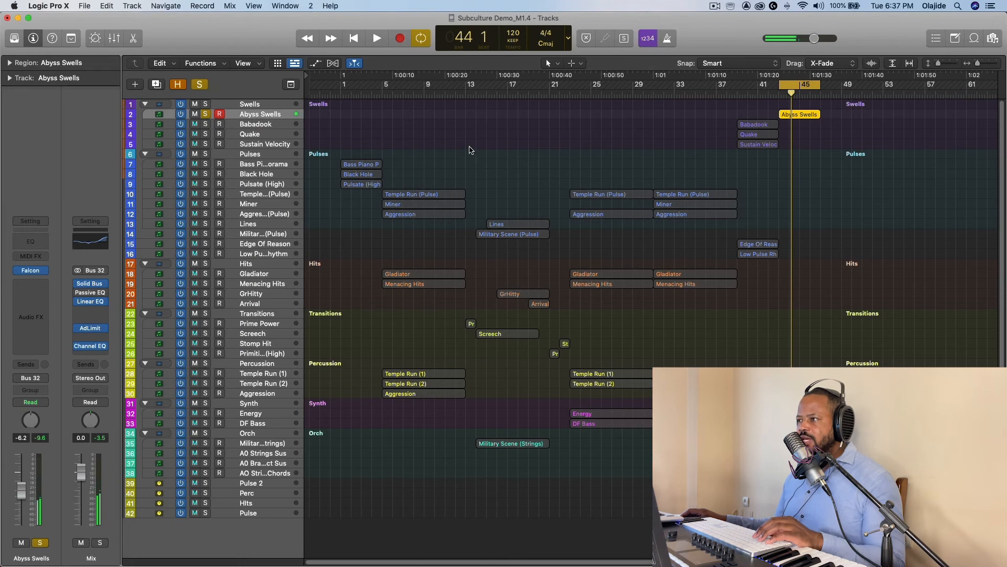
key(s)
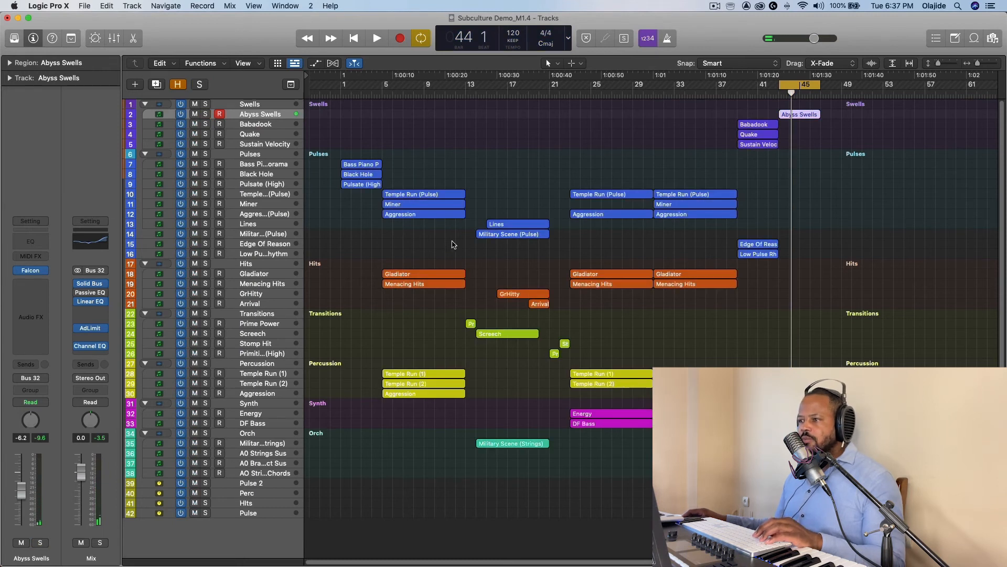
Loop the Edge Of Reason and Low Pulse Rhythm regions, and audition the Edge Of Reason track soloed with its Falcon preset shown.
click(279, 245)
key(s)
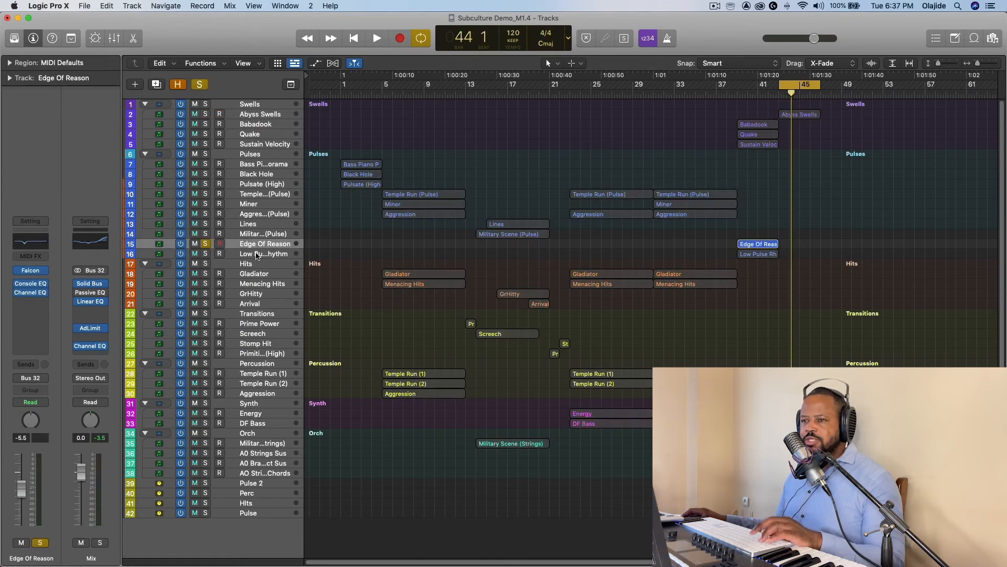
click(259, 255)
key(s)
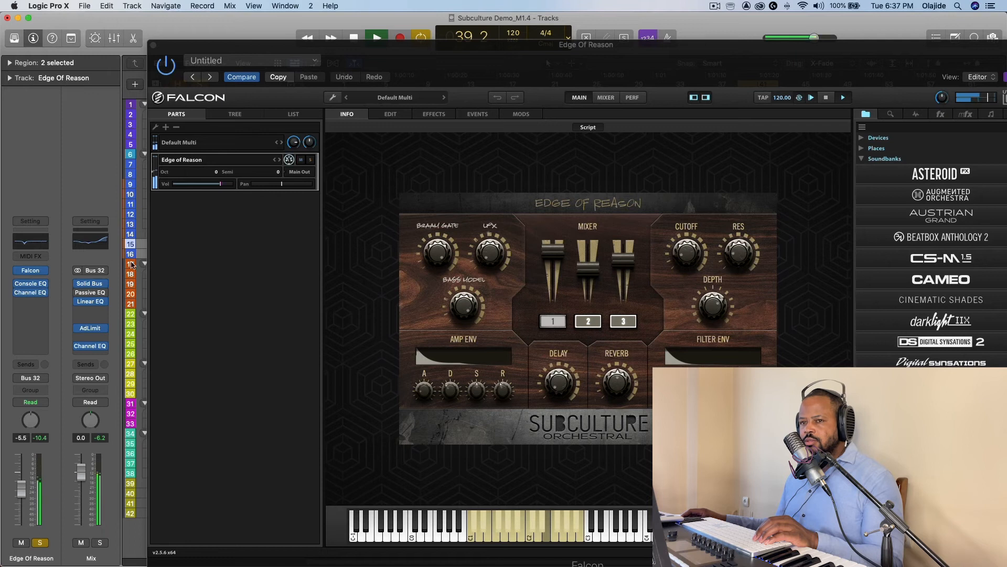
Examine the Edge Of Reason track's Channel EQ, then close it, stop playback and unsolo the track.
click(31, 286)
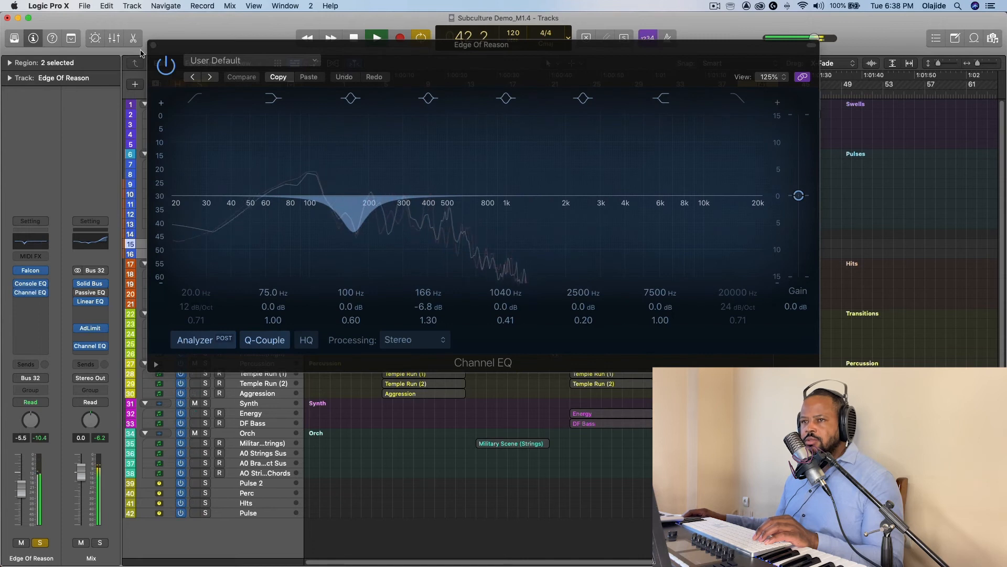
click(153, 45)
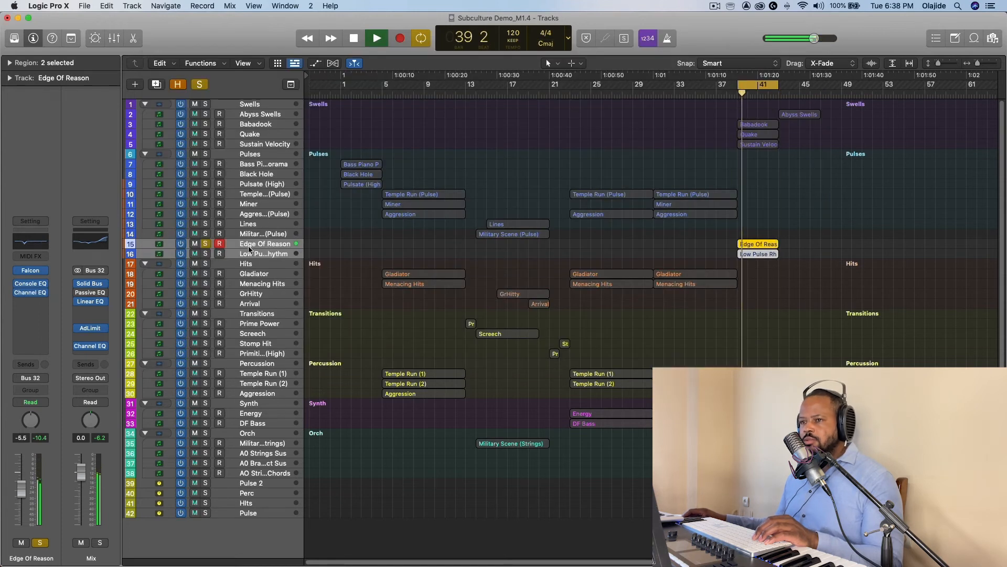
key(space)
click(205, 244)
Solo the Low Pulse Rhythm track, audition it with its Falcon preset shown, then close the plug-in and unsolo the track.
click(229, 255)
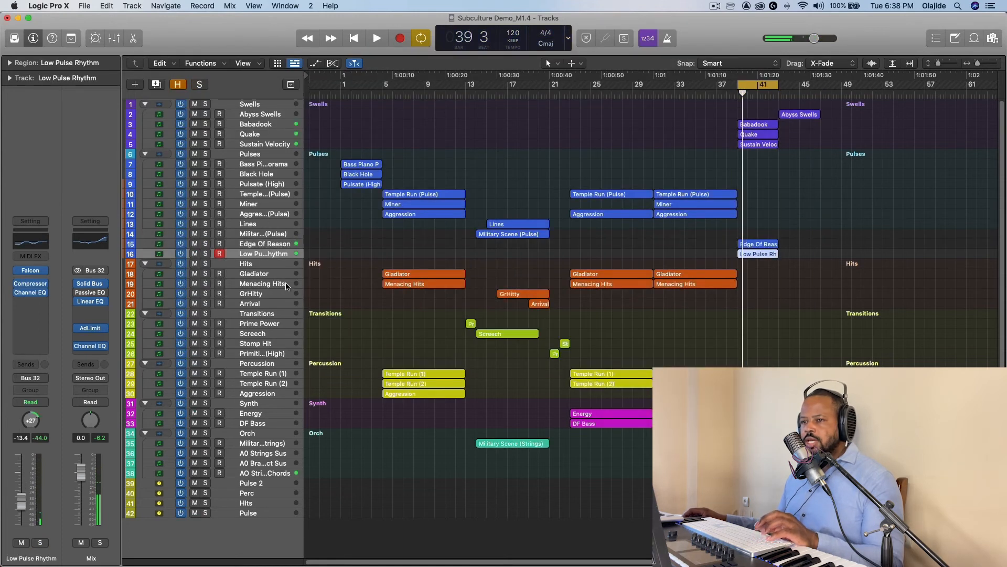
click(205, 253)
key(space)
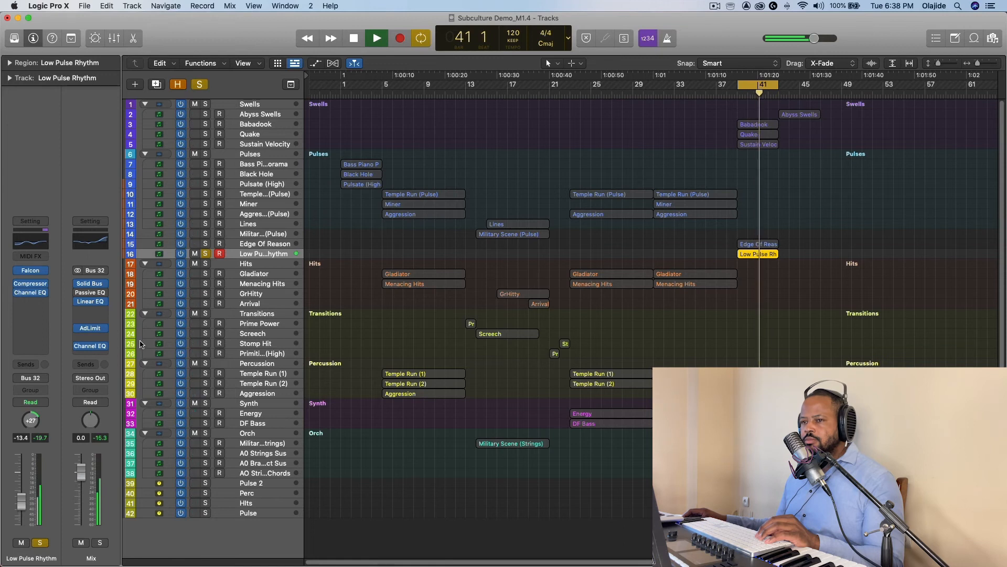
click(30, 272)
key(space)
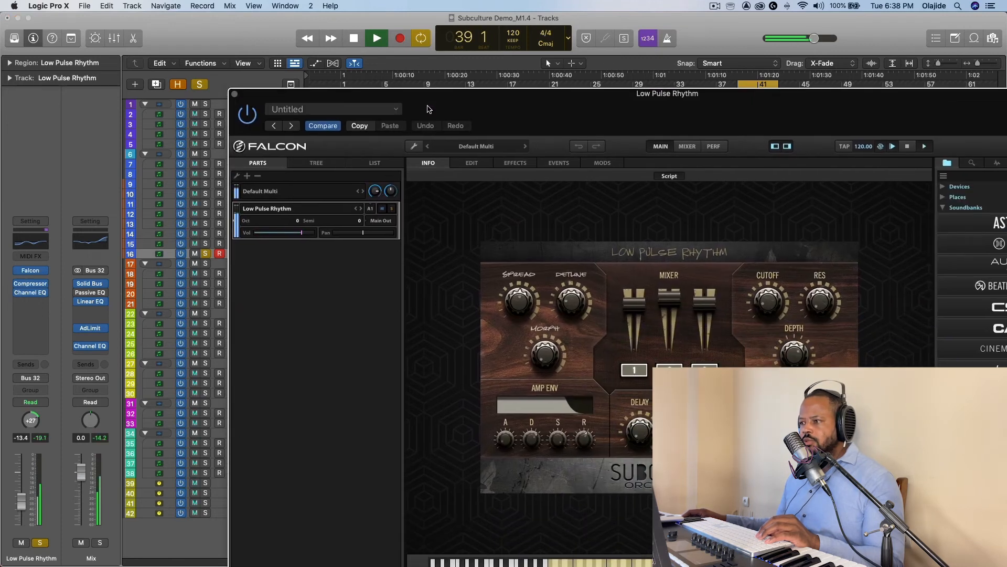
click(320, 147)
key(s)
Solo the AO Strings String Chords track, audition it with its W Chords Strings 1 preset shown, and close the plug-in.
click(276, 473)
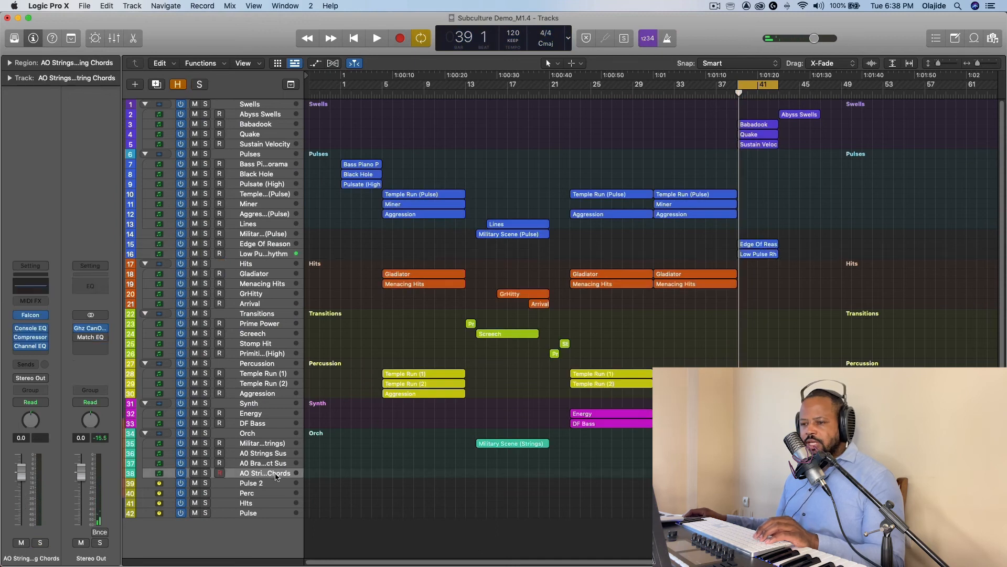
key(s)
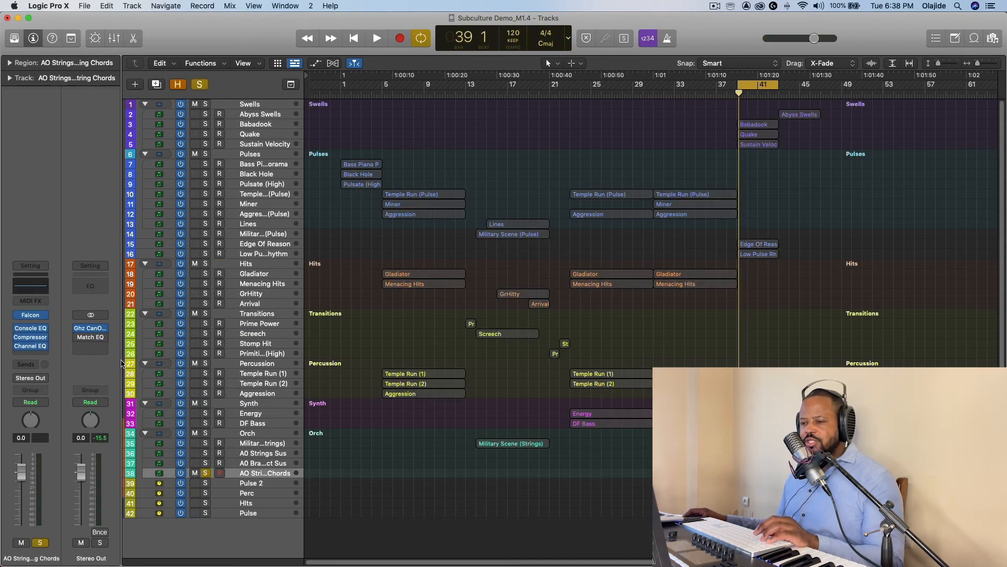
click(30, 314)
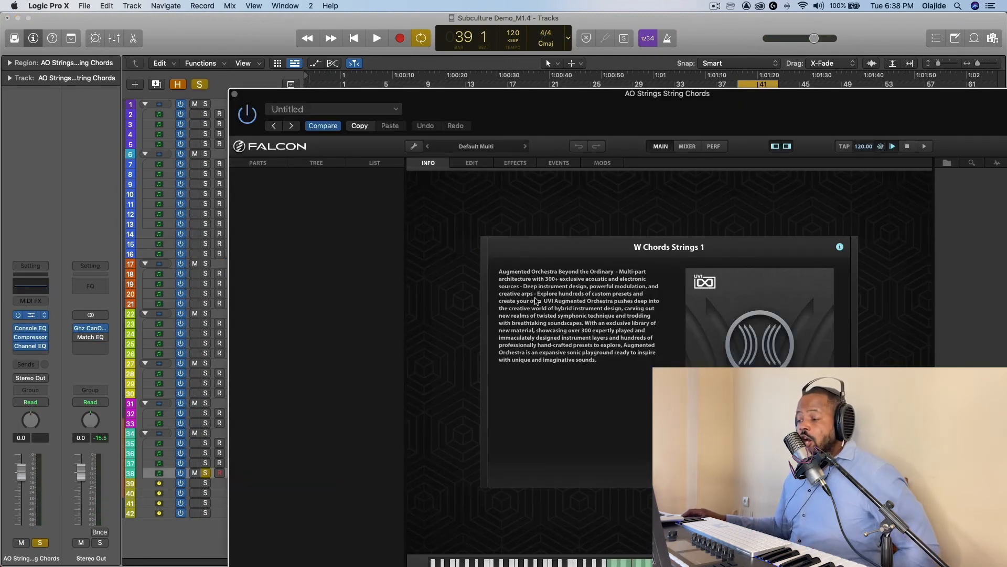
key(space)
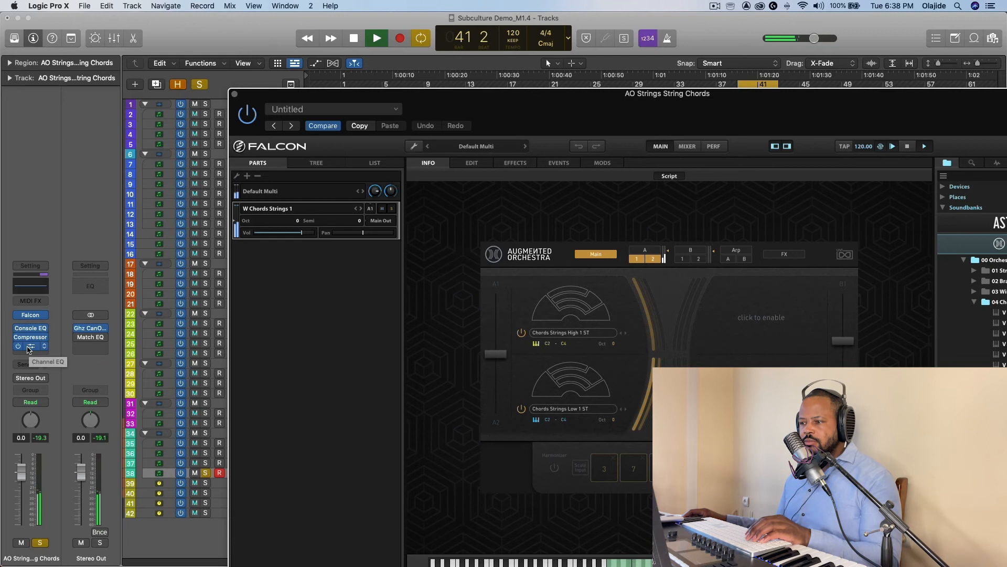
key(space)
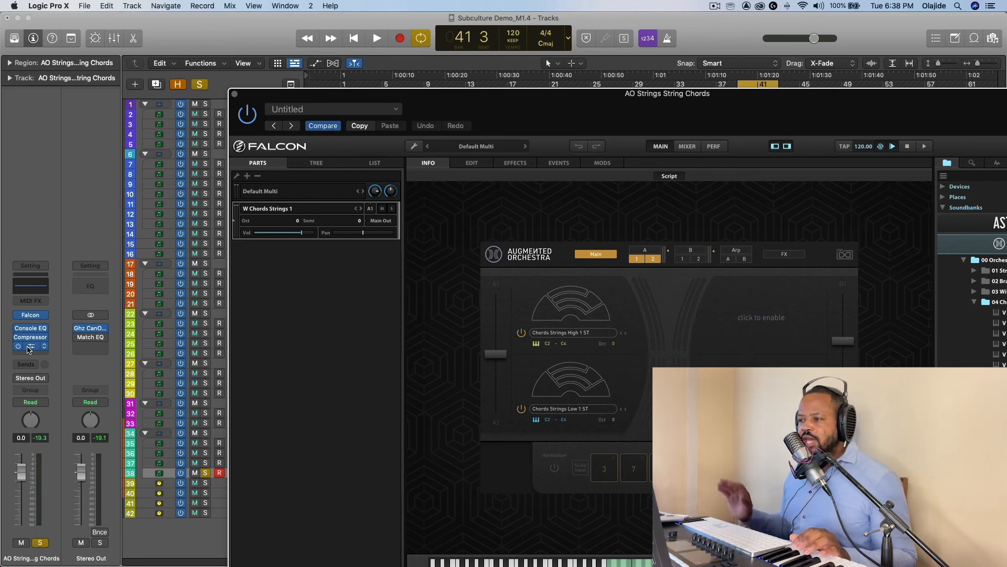
key(super+w)
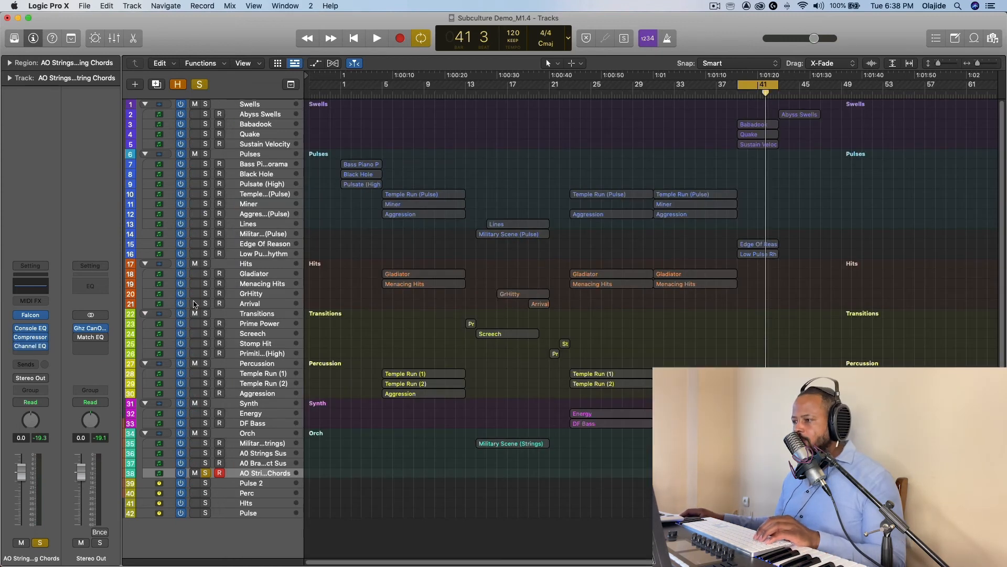
Check the side-chain source of the AO Strings String Chords Compressor and audition the soloed track with the Compressor shown.
click(30, 338)
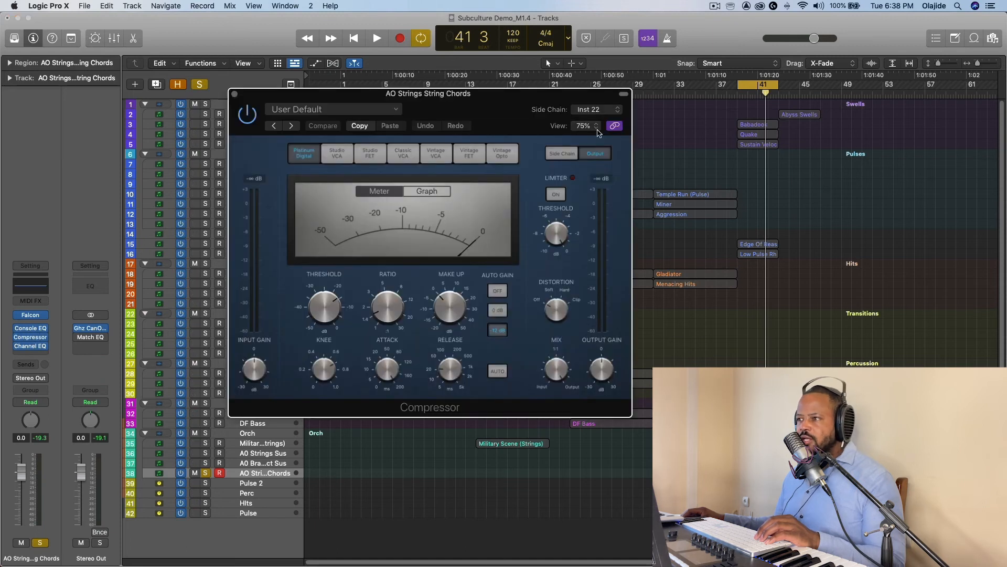
click(608, 115)
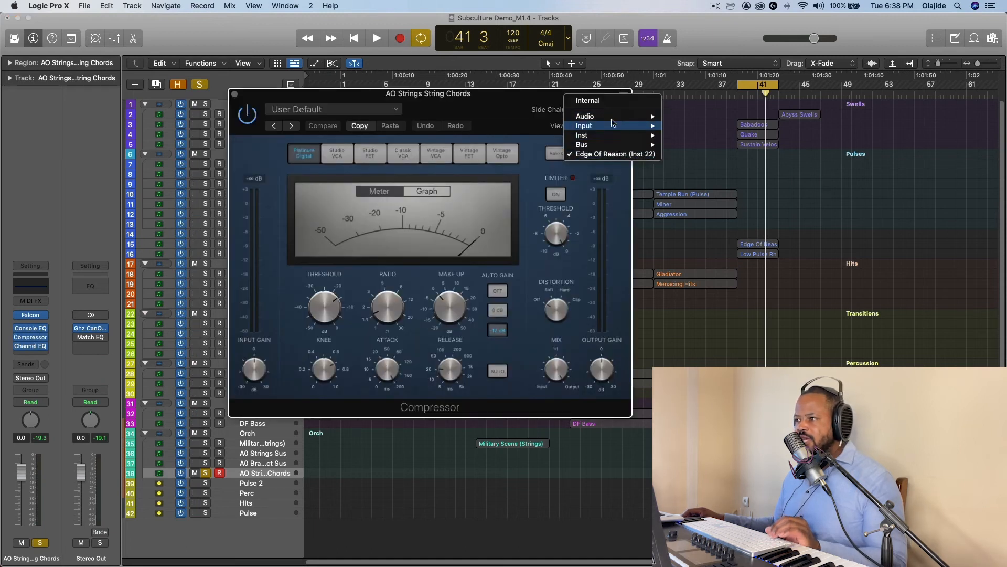
click(499, 105)
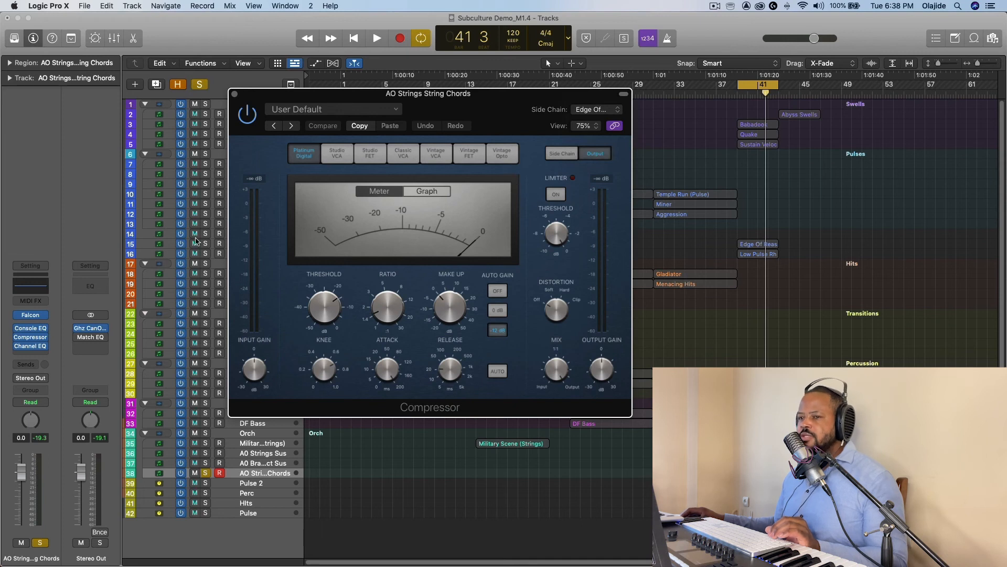
key(space)
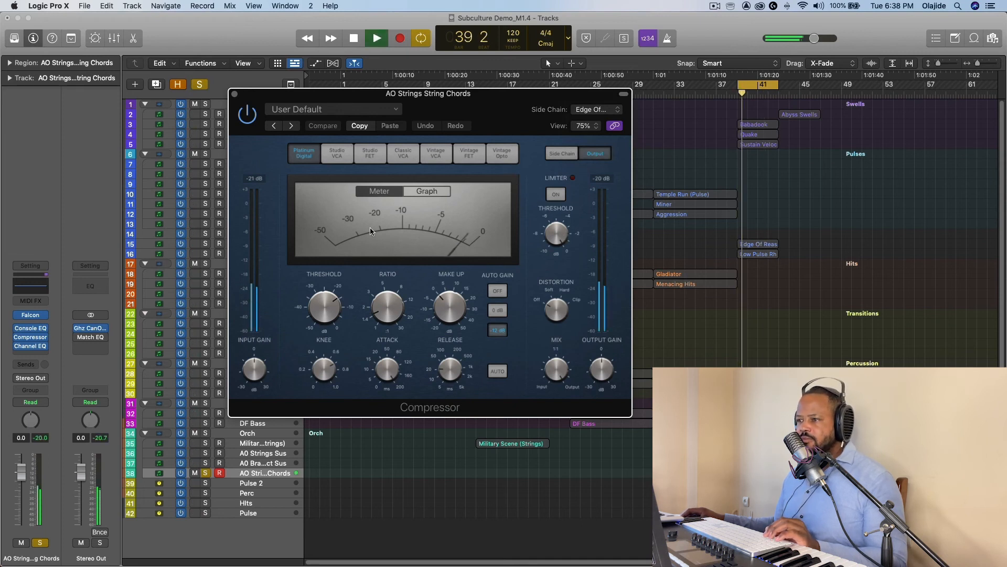
key(space)
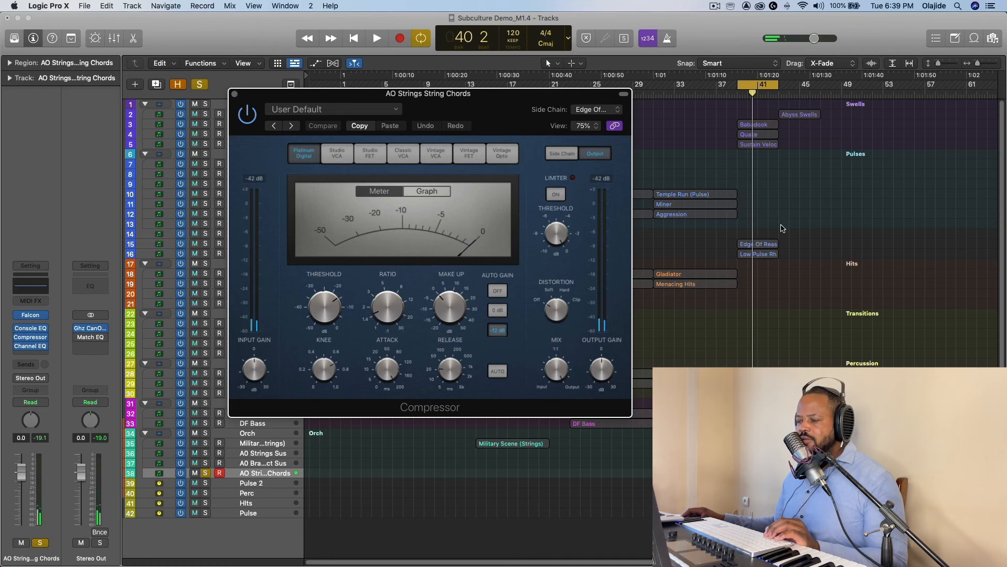
Audition the string chords with Edge Of Reason and Low Pulse Rhythm also soloed while watching the Compressor, then close it and clear the solos.
drag(349, 102, 508, 294)
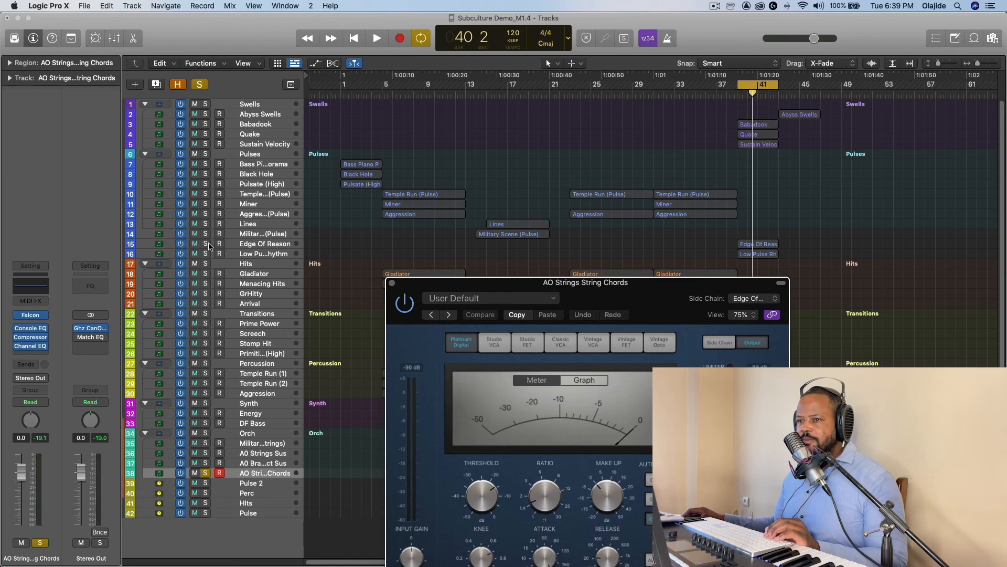
drag(507, 286, 432, 109)
key(space)
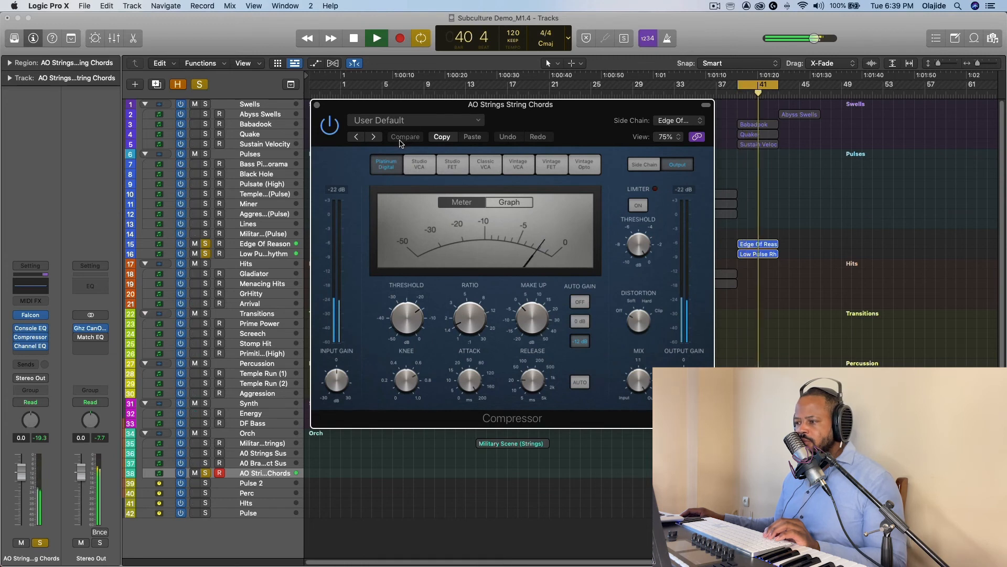
key(space)
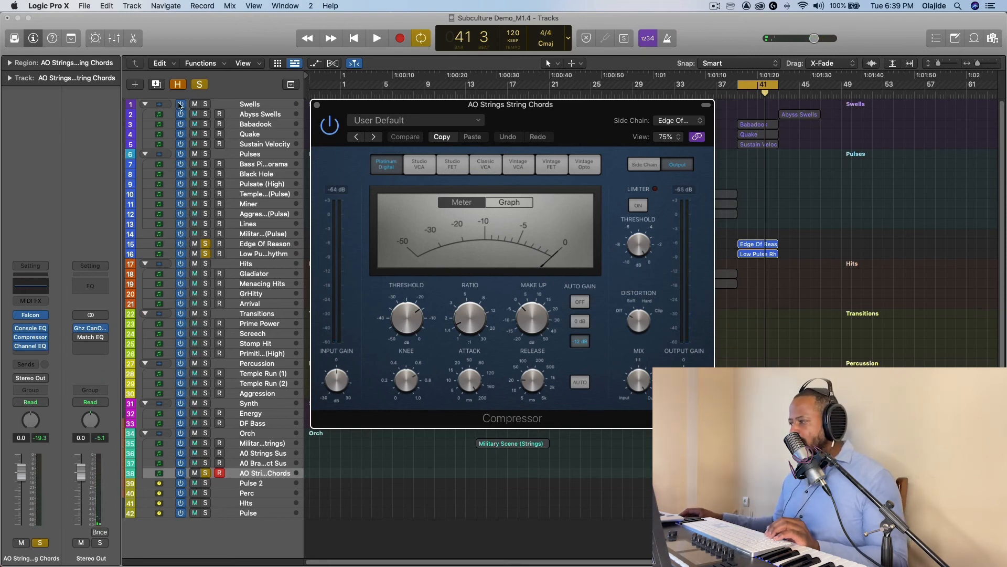
click(317, 105)
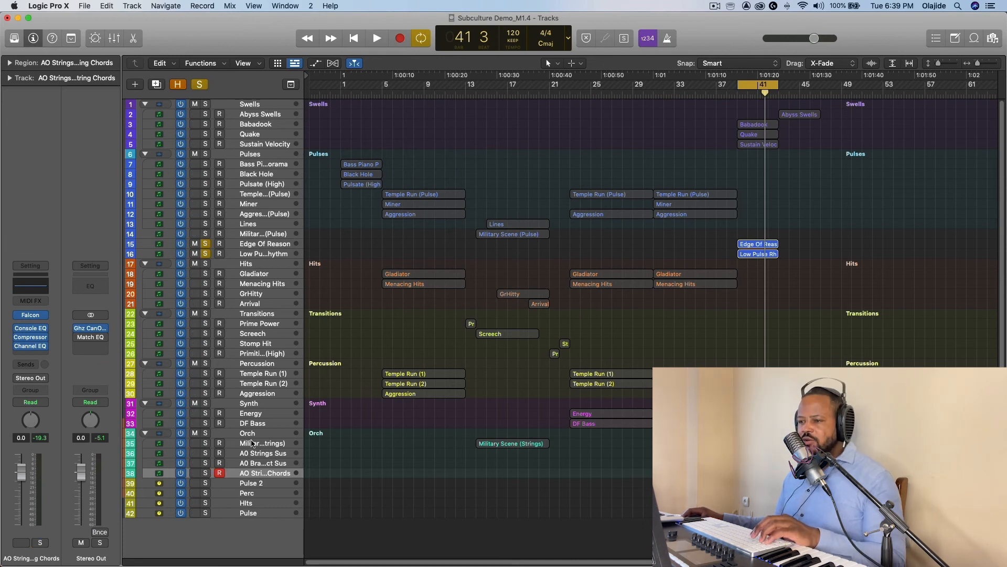
click(200, 85)
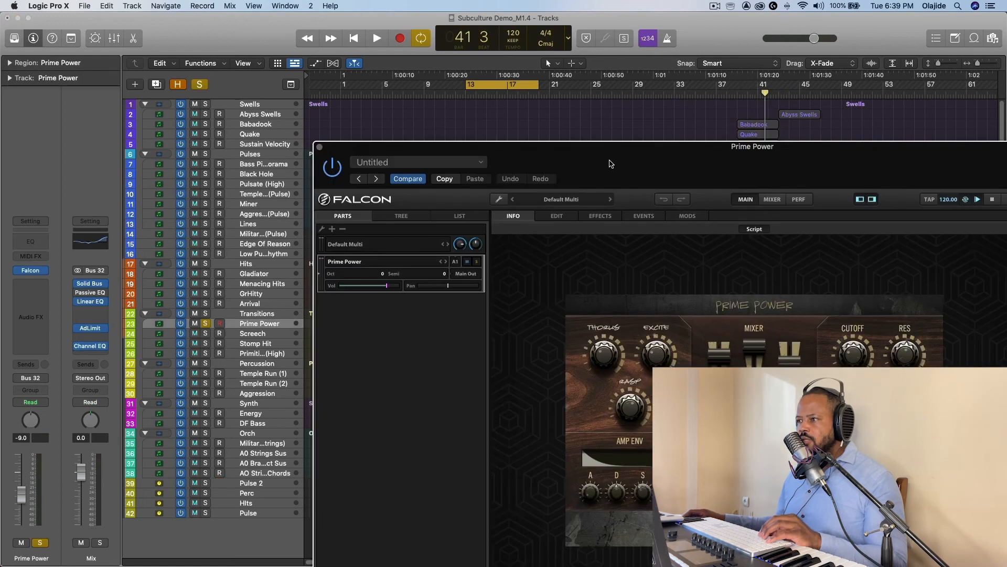
Audition the soloed Prime Power track with its Falcon preset shown, then stop playback and close the plug-in.
drag(610, 162, 546, 111)
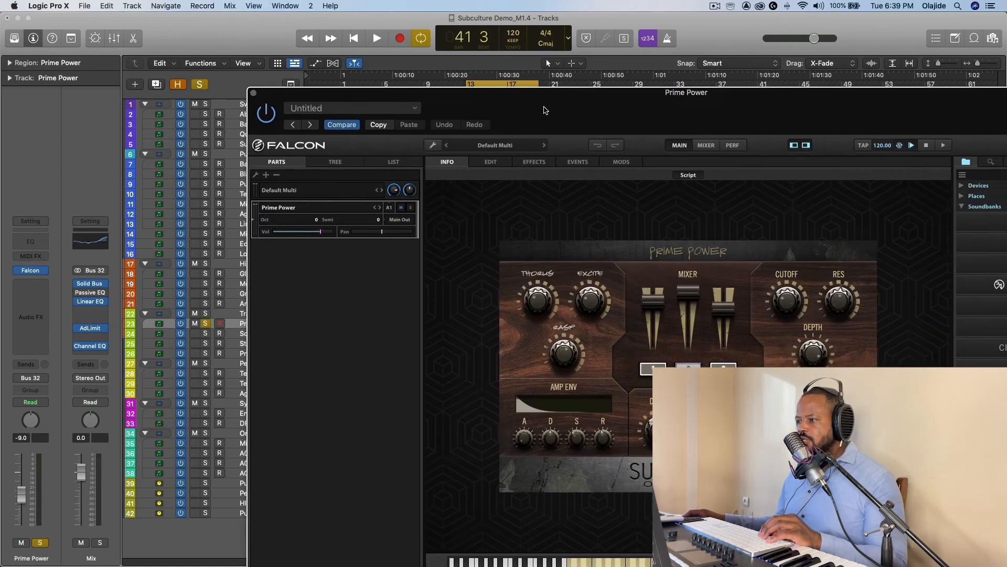
key(space)
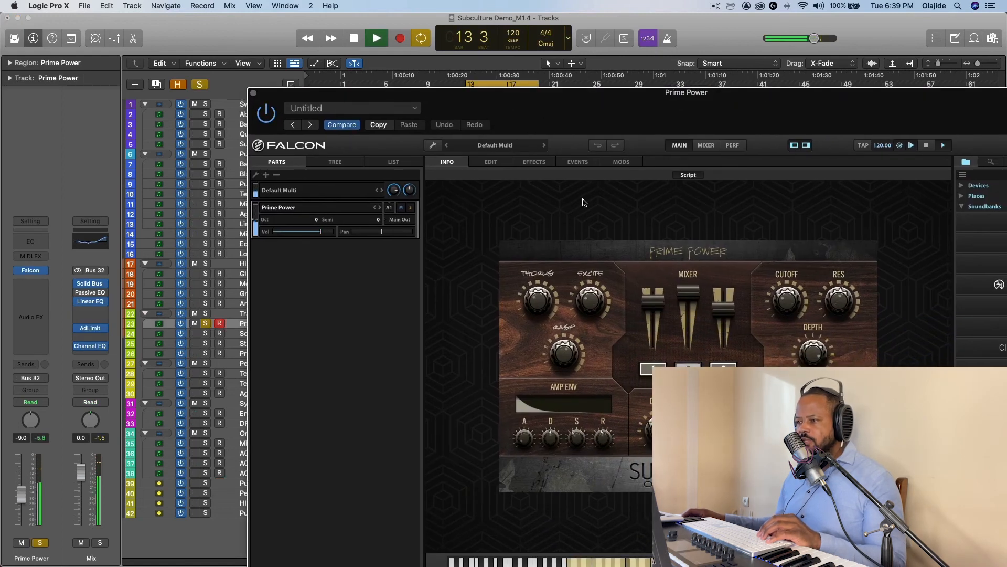
key(space)
key(super+w)
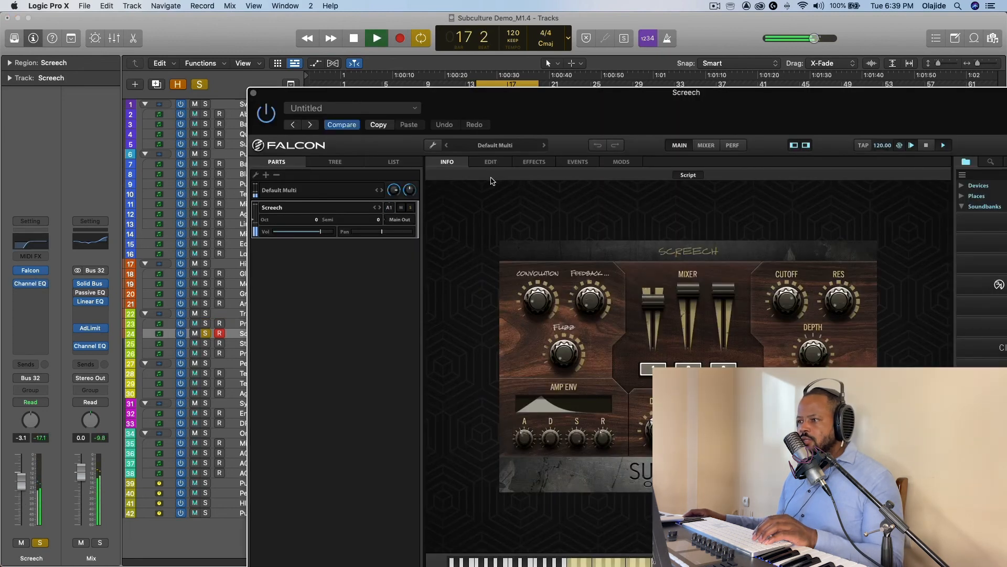
Audition the Screech and Primitive Skills (High) tracks soloed one after the other with their Falcon presets shown, closing each plug-in.
key(space)
key(super+w)
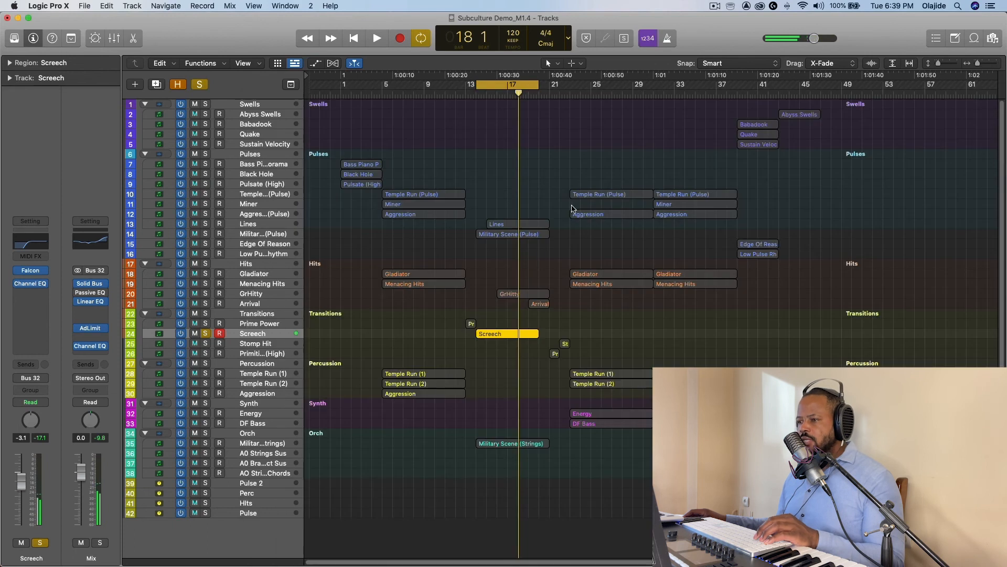
key(s)
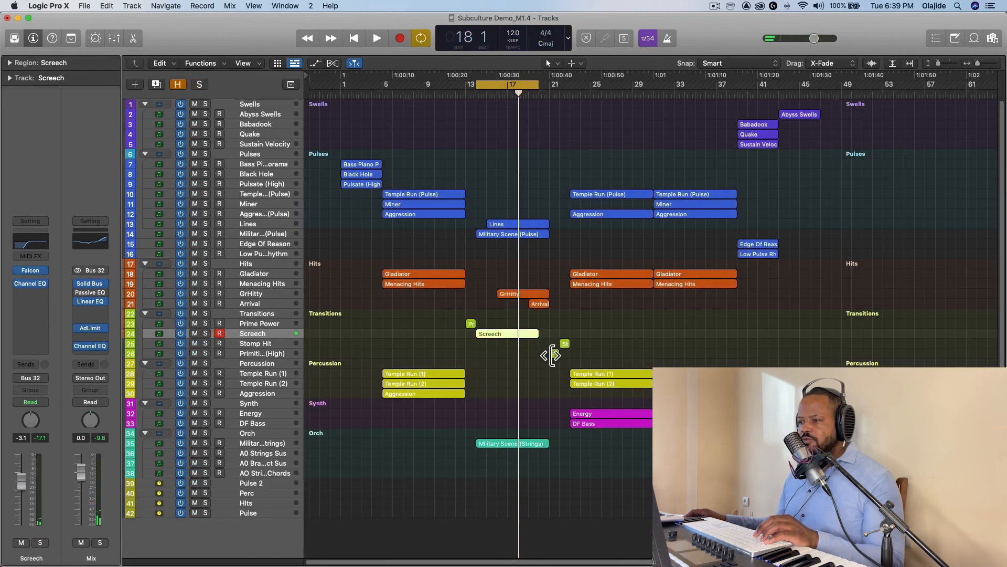
click(555, 354)
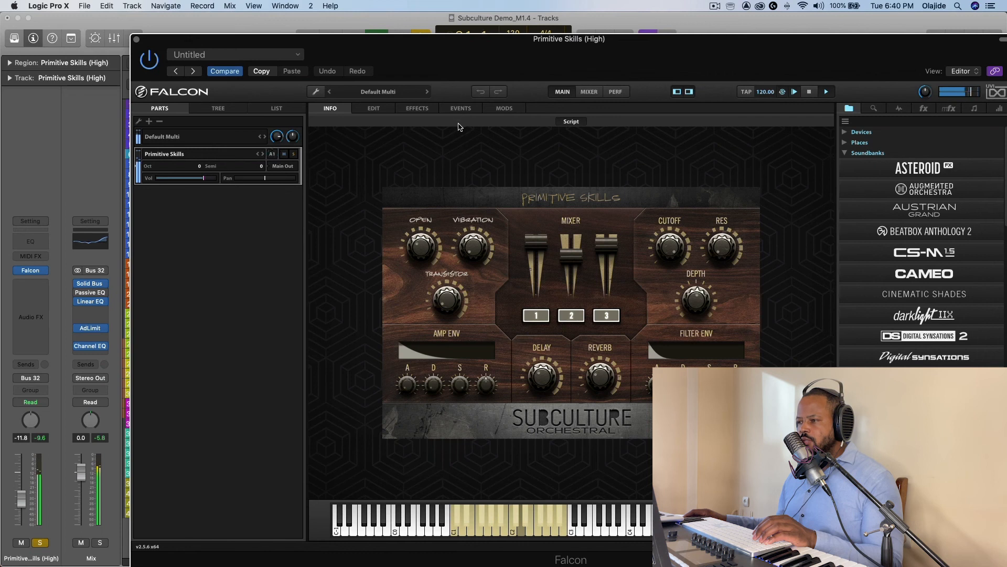
key(super+w)
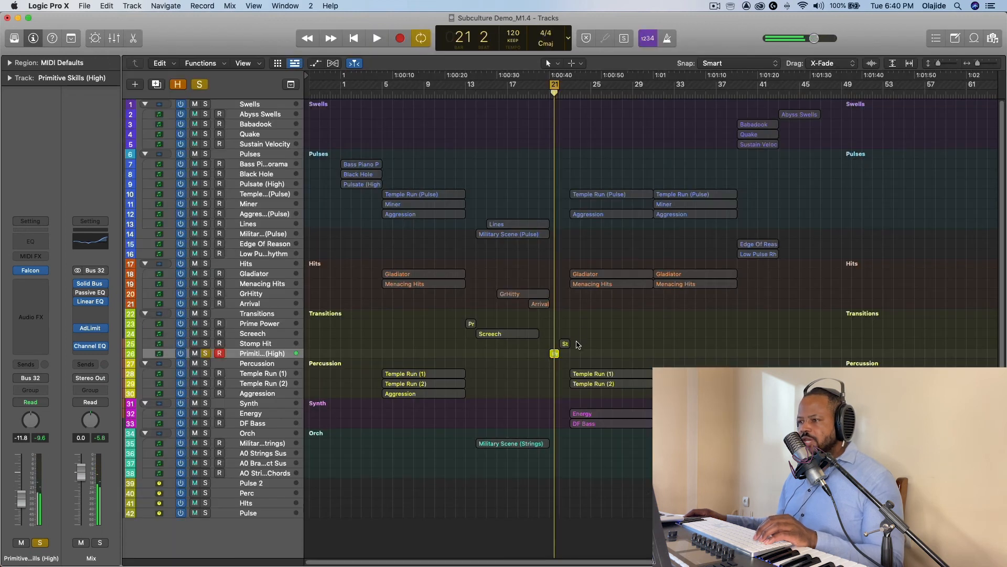
Solo the Stomp Hit track, audition it with its Falcon preset shown, and open its Relayer effect.
click(566, 344)
click(206, 344)
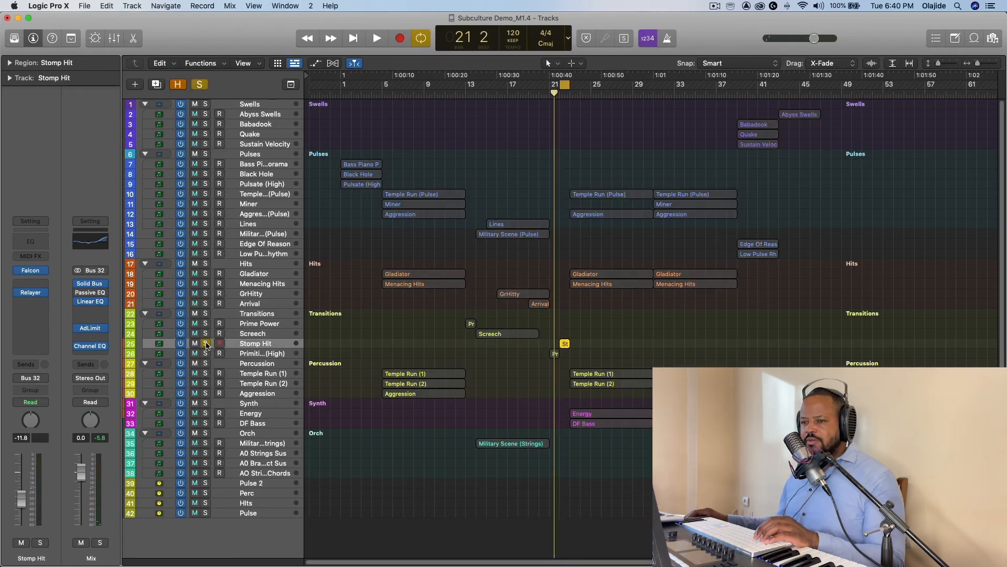
click(37, 271)
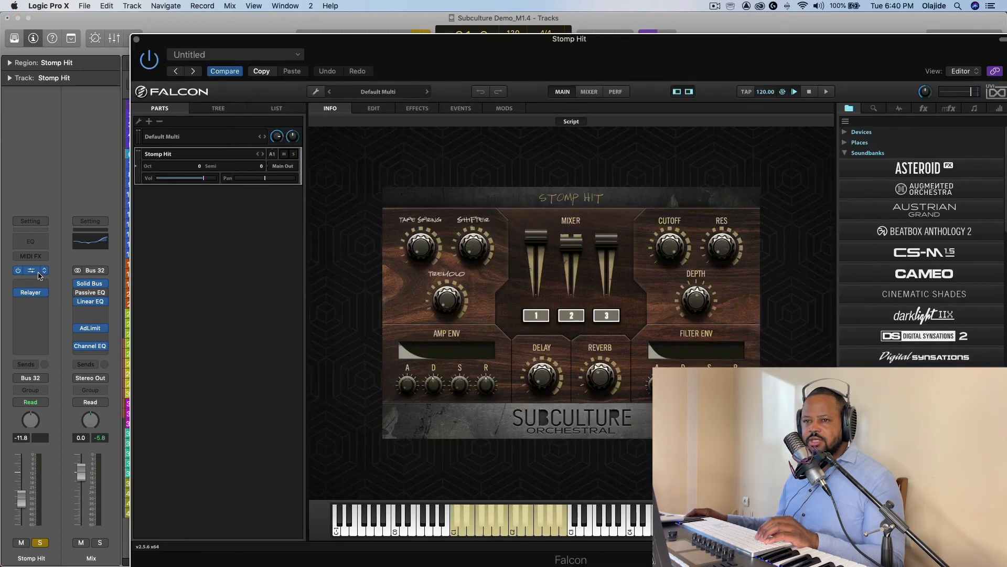
key(super+w)
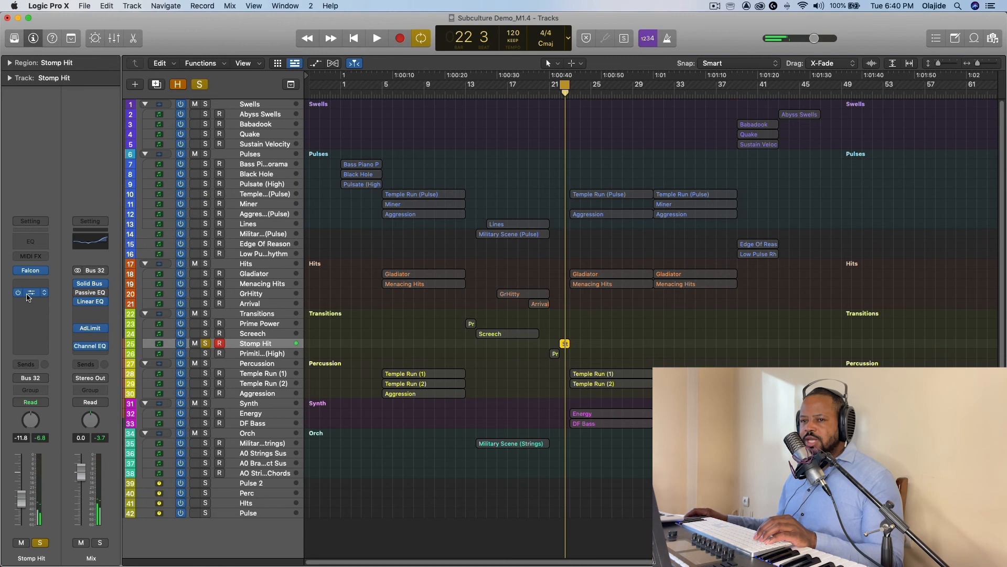
click(29, 297)
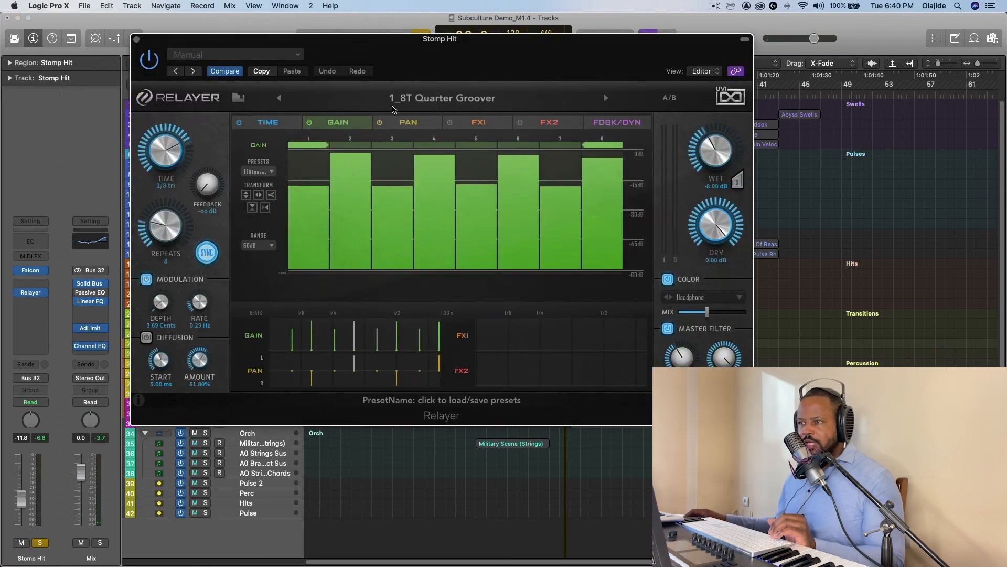